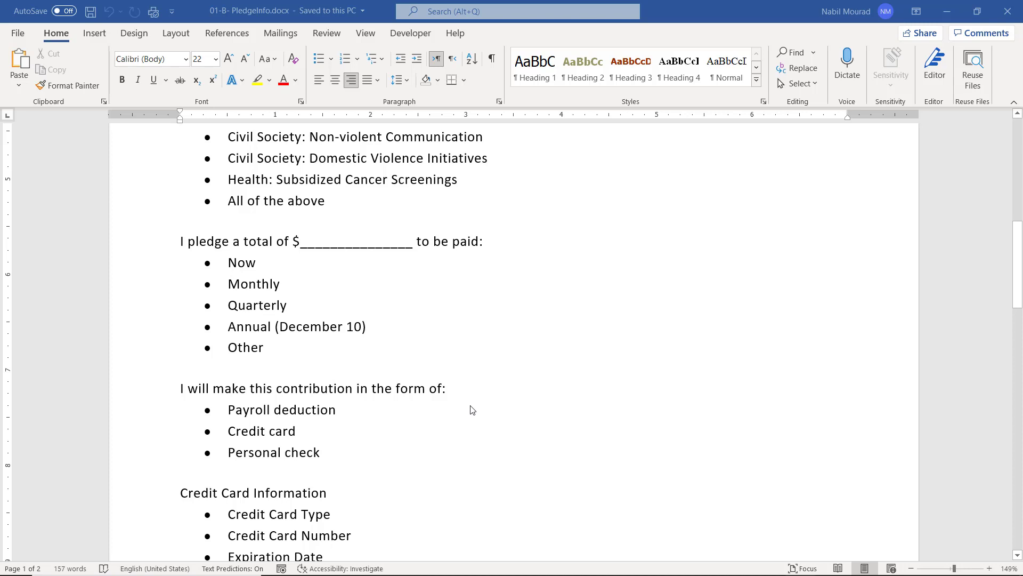
Scroll up to the top of the pledge form so Today's Date and the Donor Information fields show.
{"action": "scroll", "coordinate": [505, 387], "scroll_direction": "up", "scroll_amount": 8}
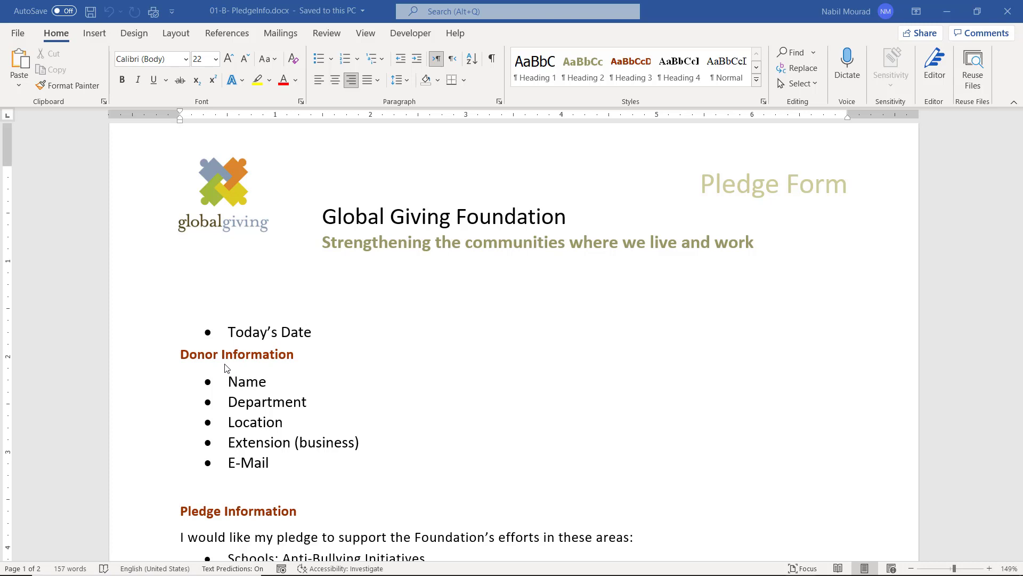
Insert a blank 5-column by 3-row table on a new line below the Donor Information heading.
{"action": "left_click", "coordinate": [300, 355]}
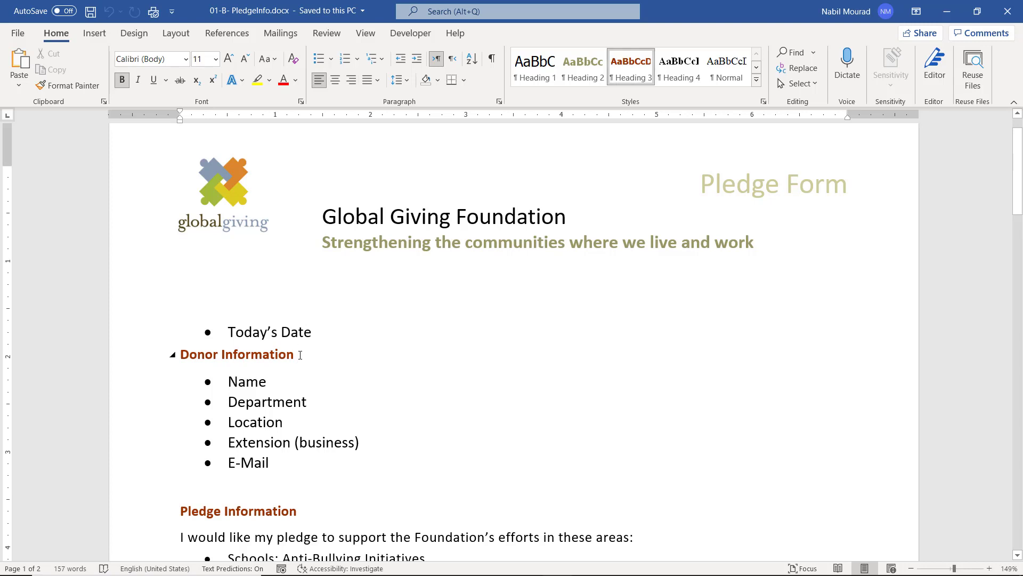
{"action": "key", "text": "Return"}
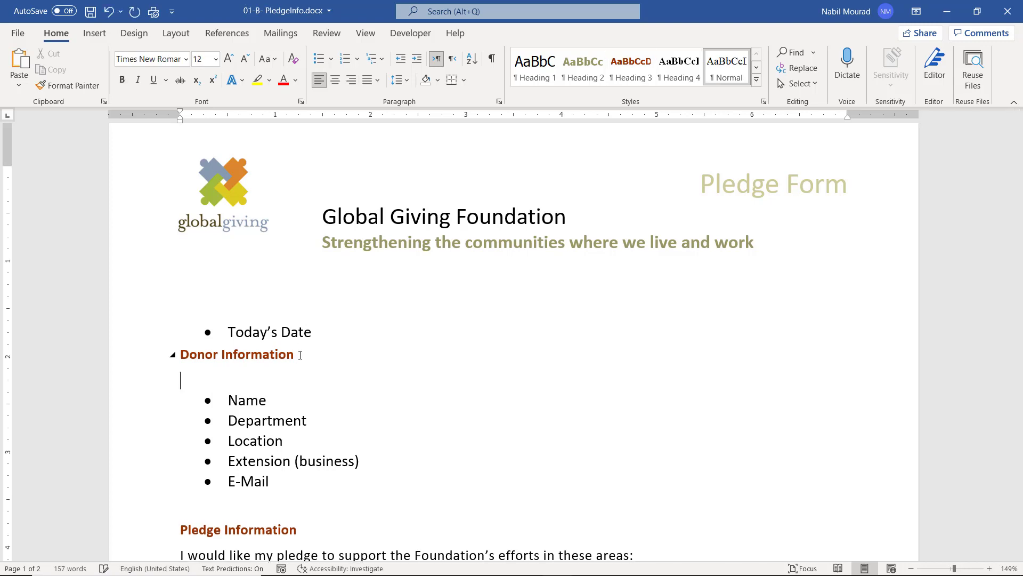
{"action": "left_click", "coordinate": [88, 34]}
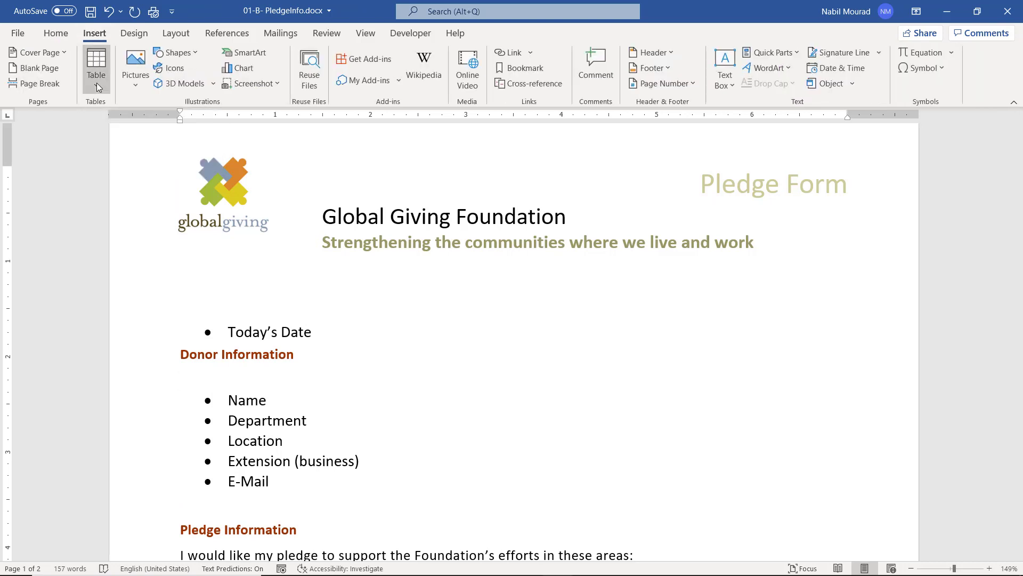
{"action": "left_click", "coordinate": [97, 82]}
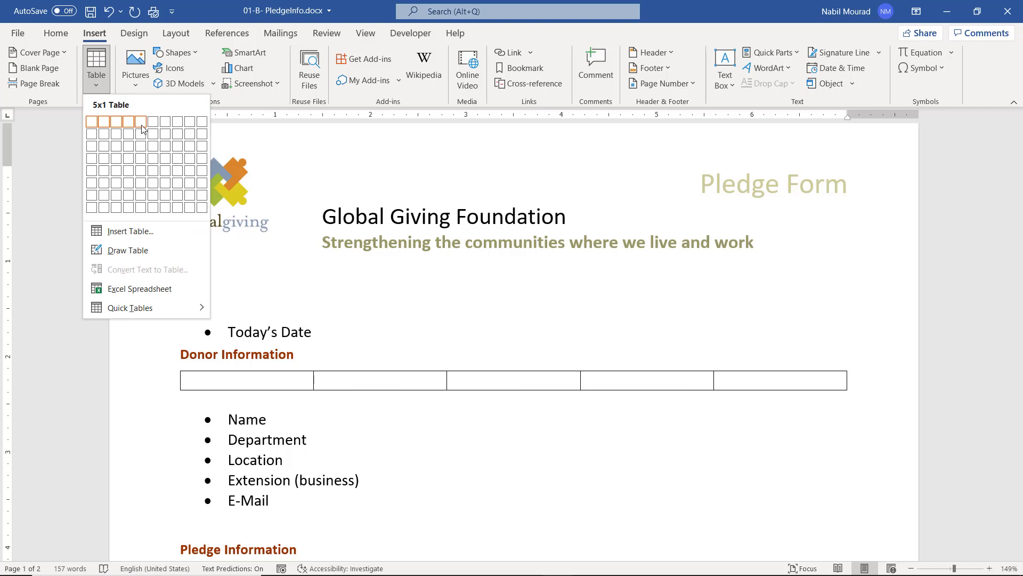
{"action": "left_click", "coordinate": [142, 146]}
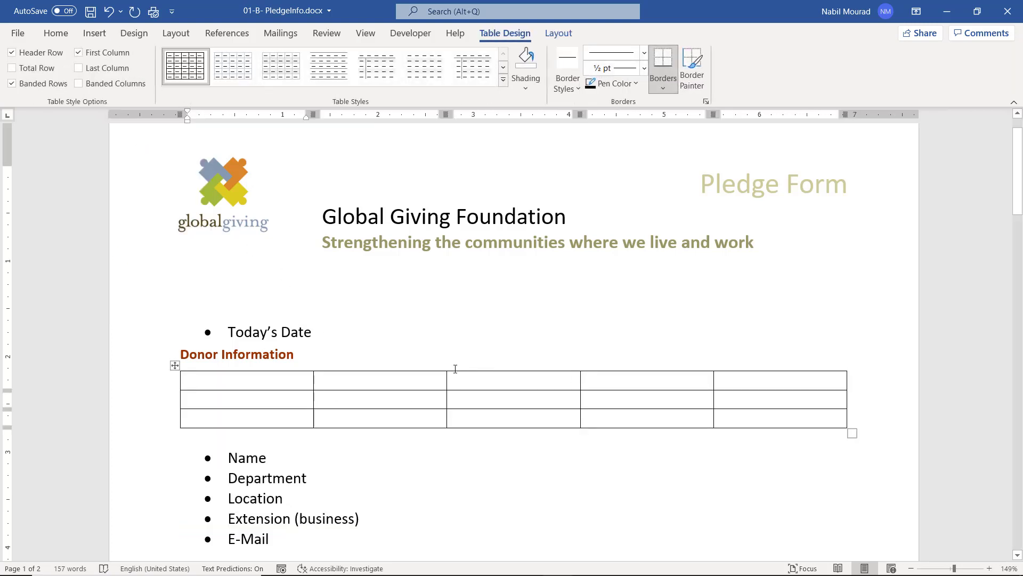
Remove the bullets from the donor field lines and paste Name into the table's first cell.
{"action": "left_click_drag", "start_coordinate": [229, 458], "coordinate": [278, 540]}
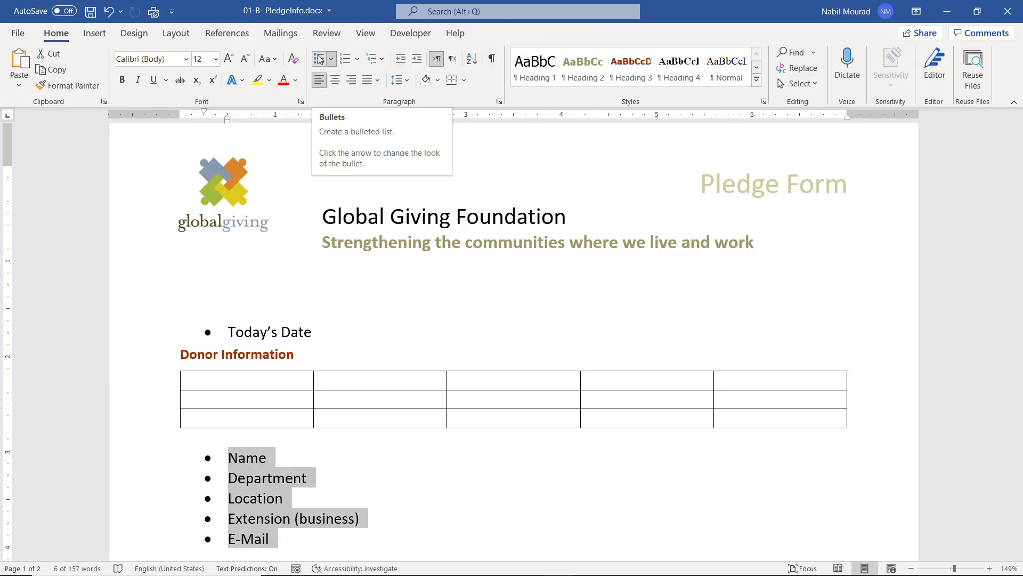
{"action": "left_click", "coordinate": [319, 59]}
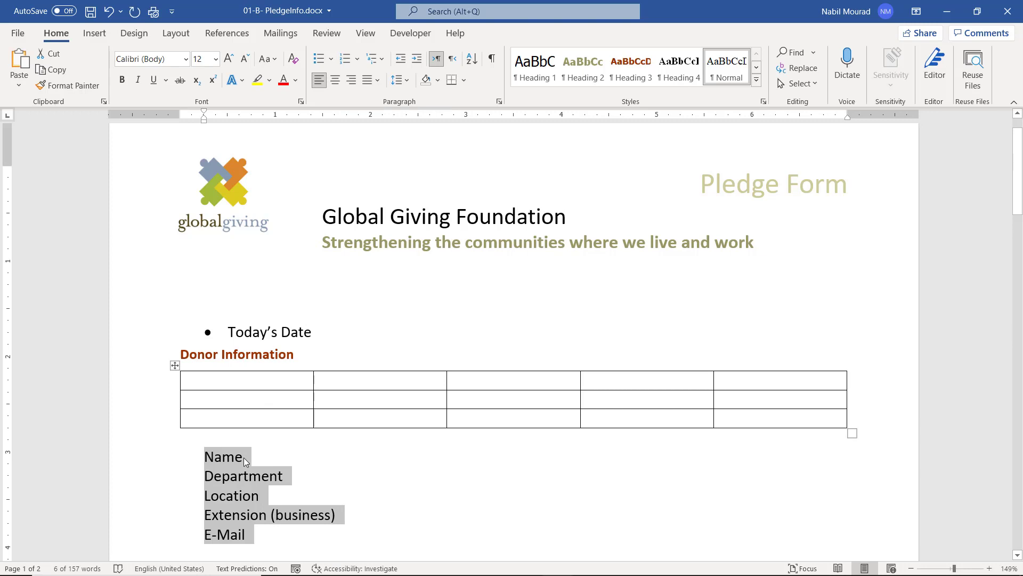
{"action": "left_click", "coordinate": [224, 462]}
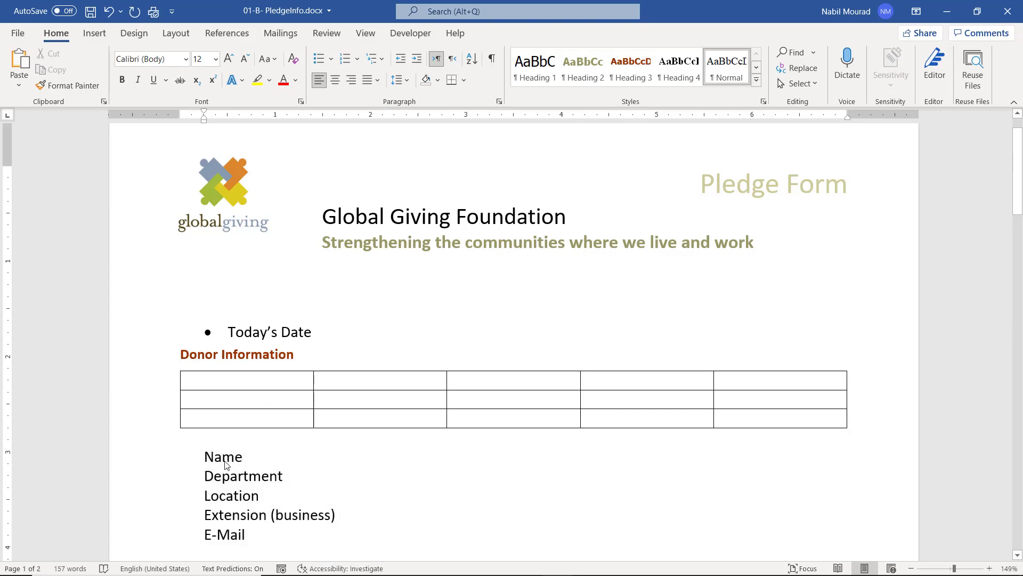
{"action": "double_click", "coordinate": [225, 461]}
{"action": "key", "text": "ctrl+c"}
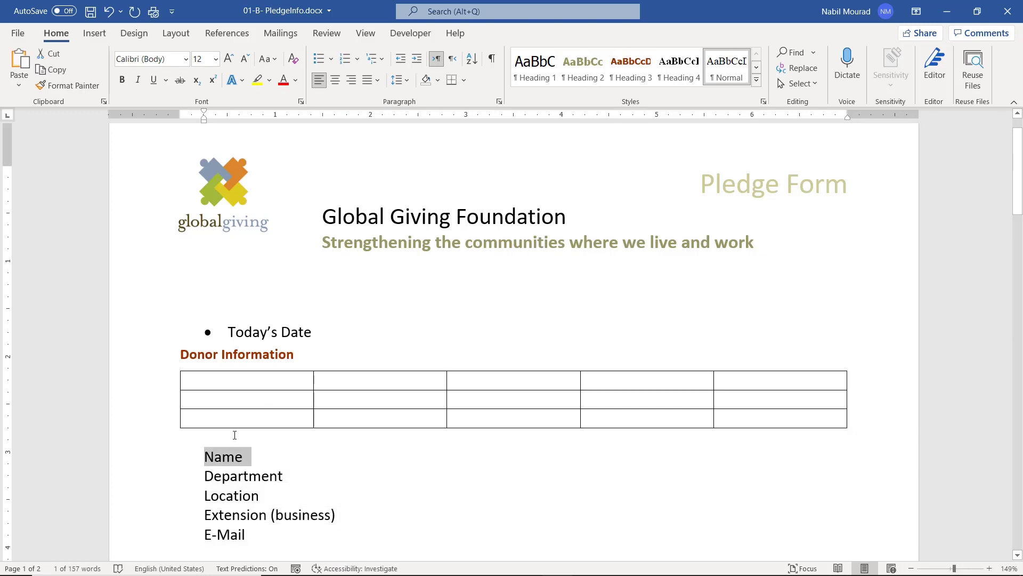
{"action": "left_click", "coordinate": [211, 380]}
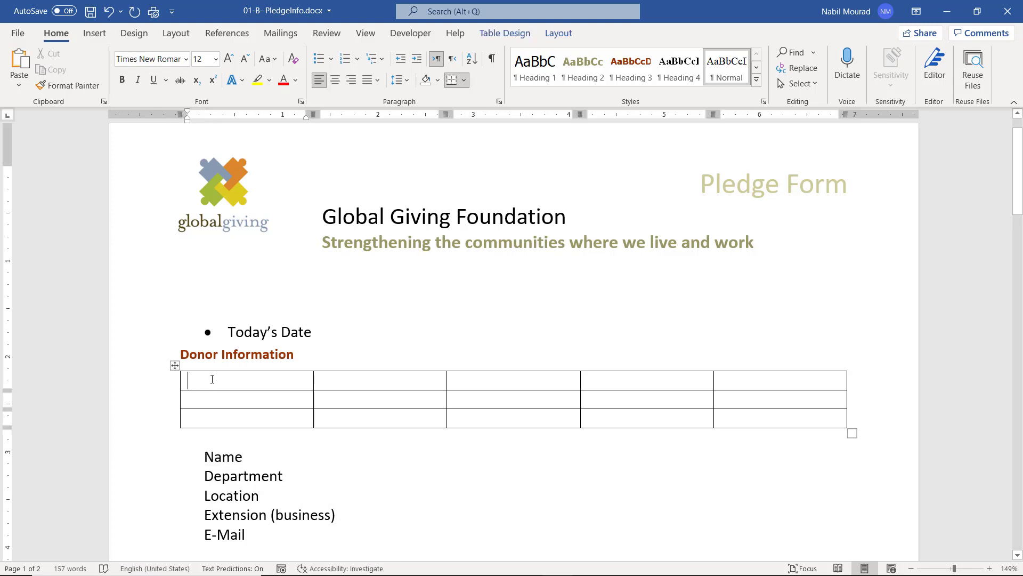
{"action": "key", "text": "ctrl+v"}
Fill the table labels: Today's Date, Department, Location, Email and Extension.
{"action": "left_click", "coordinate": [647, 382]}
{"action": "type", "text": "To"}
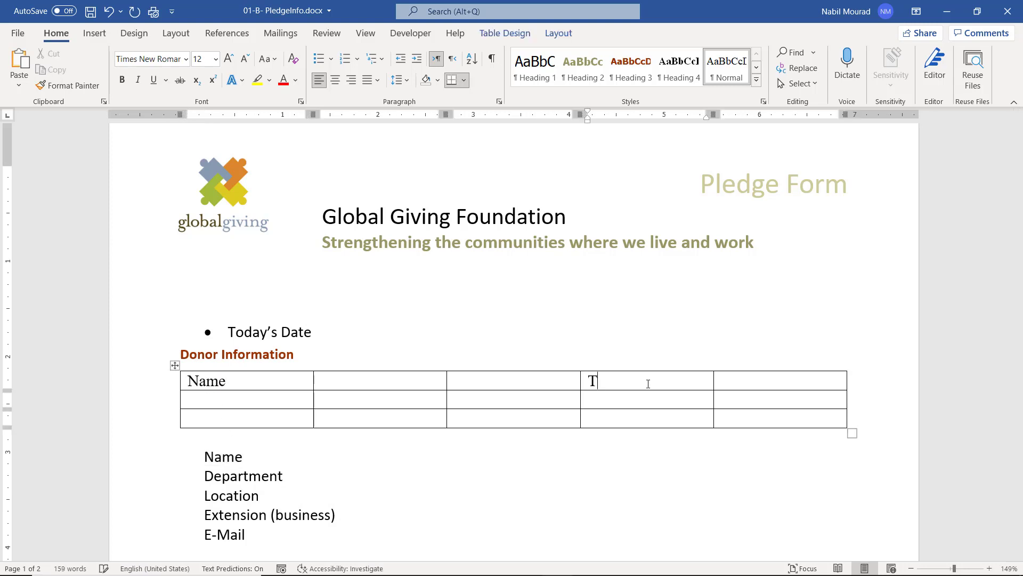
{"action": "key", "text": "Tab"}
{"action": "left_click", "coordinate": [246, 397]}
{"action": "type", "text": "Department"}
{"action": "left_click", "coordinate": [613, 401]}
{"action": "type", "text": "Location"}
{"action": "left_click", "coordinate": [231, 421]}
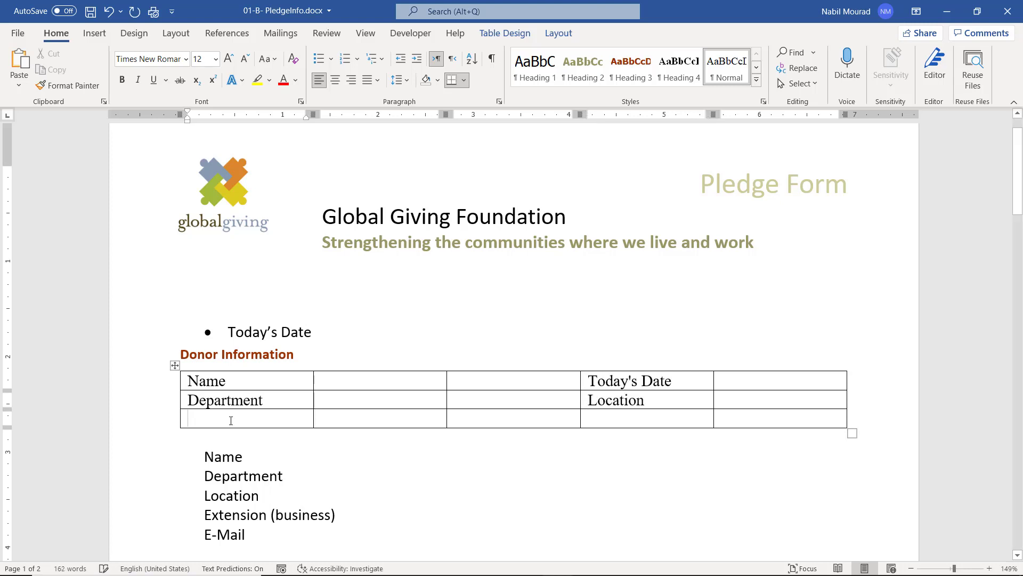
{"action": "type", "text": "Email"}
{"action": "key", "text": "Tab"}
{"action": "key", "text": "Tab"}
{"action": "key", "text": "Tab"}
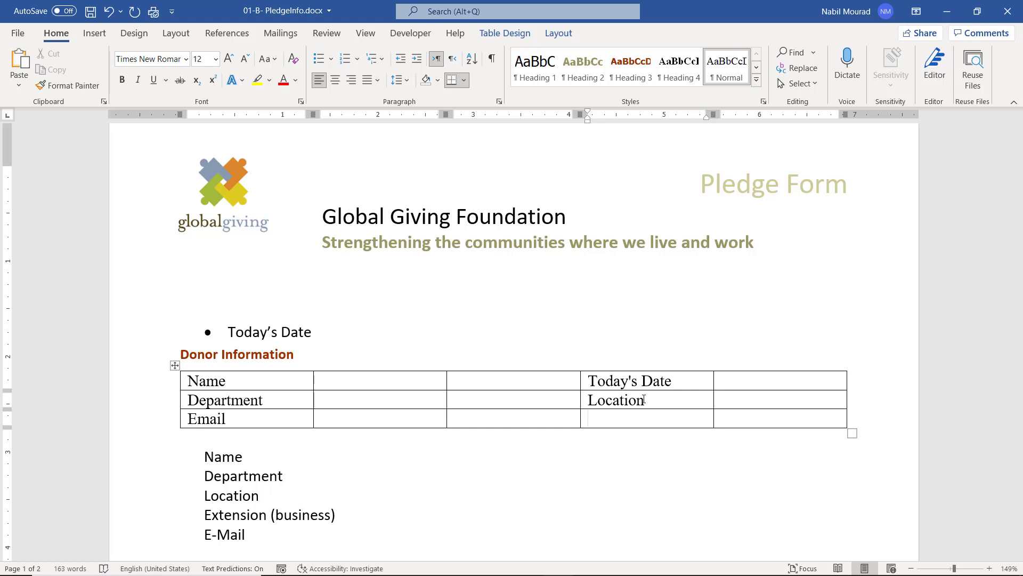
{"action": "type", "text": "Extension"}
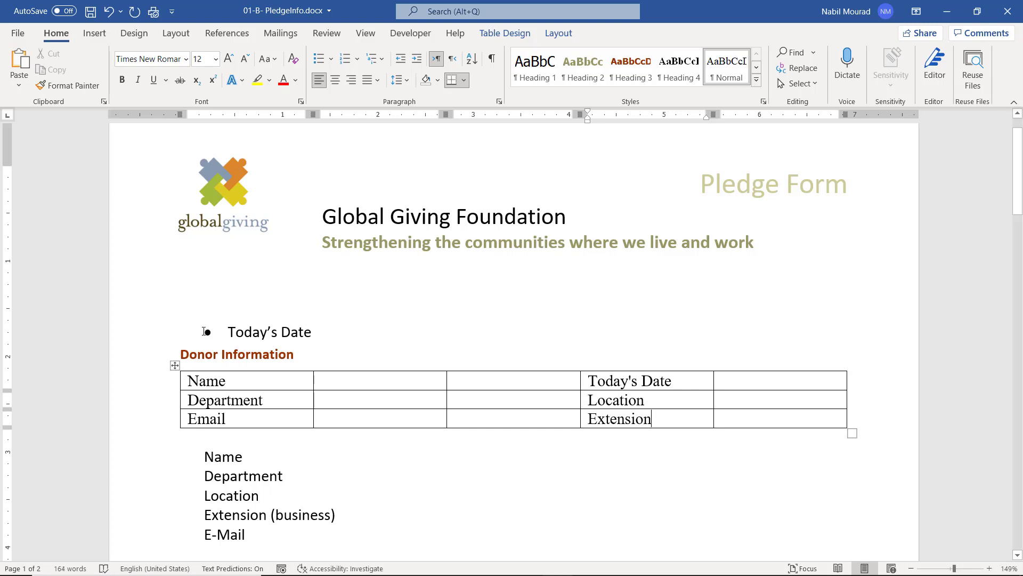
Delete the leftover Today's Date bullet line and select the old Name through E-Mail lines.
{"action": "triple_click", "coordinate": [204, 331]}
{"action": "key", "text": "Delete"}
{"action": "left_click_drag", "start_coordinate": [181, 417], "coordinate": [248, 516]}
Delete the old donor lines, narrow the Name and Today's Date label columns, and widen the Name entry column.
{"action": "key", "text": "Delete"}
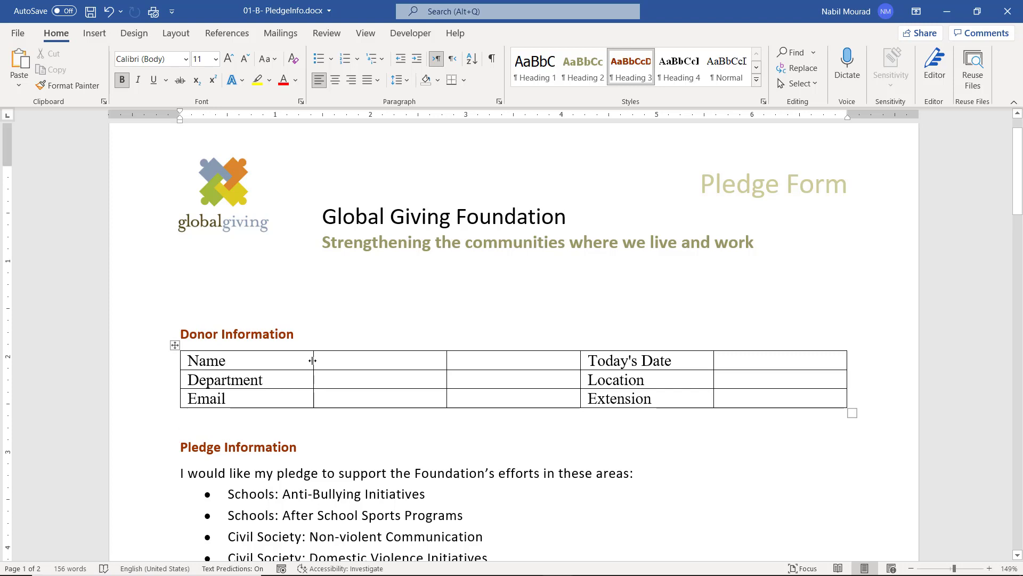
{"action": "left_click_drag", "start_coordinate": [313, 361], "coordinate": [281, 360]}
{"action": "left_click_drag", "start_coordinate": [450, 360], "coordinate": [552, 357]}
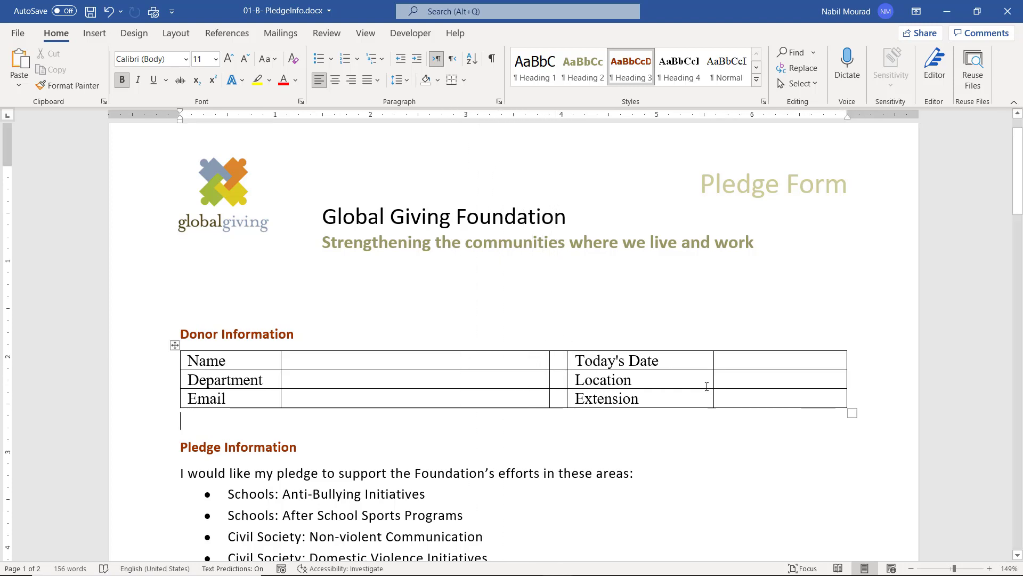
{"action": "left_click_drag", "start_coordinate": [713, 360], "coordinate": [681, 358]}
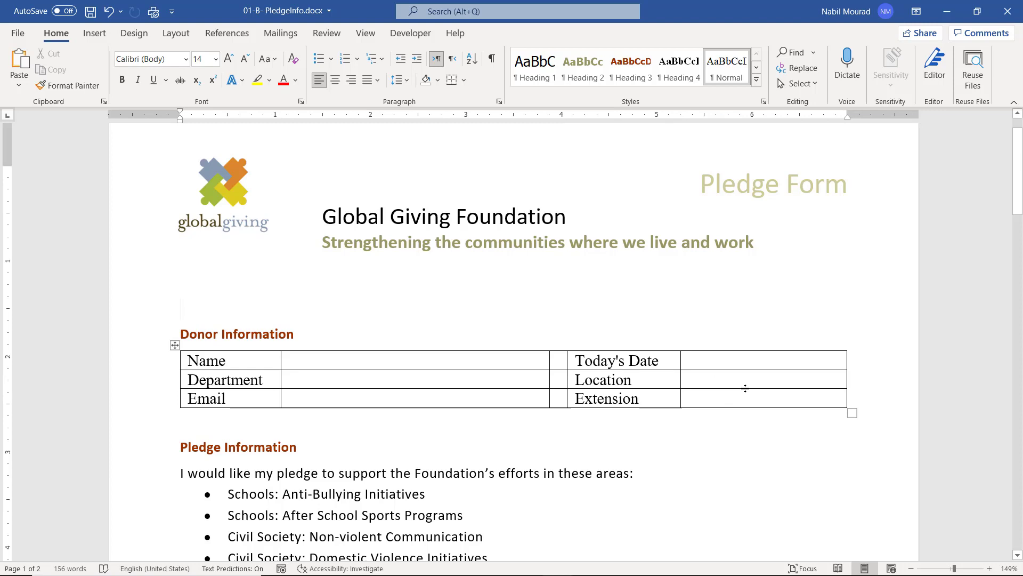
Scroll down through the pledge form to review its remaining sections.
{"action": "scroll", "coordinate": [745, 388], "scroll_direction": "down", "scroll_amount": 3}
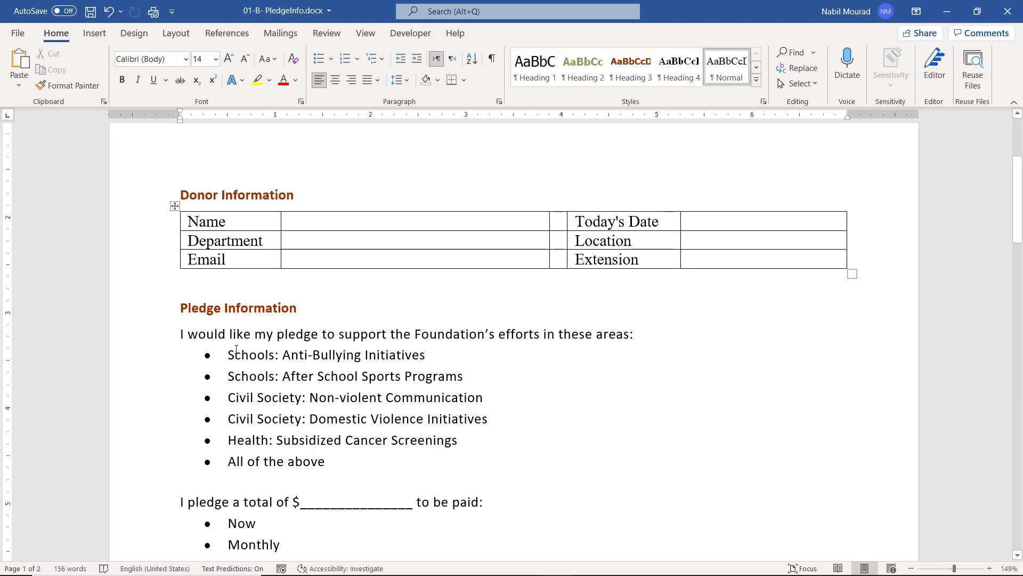
{"action": "scroll", "coordinate": [236, 349], "scroll_direction": "down", "scroll_amount": 3}
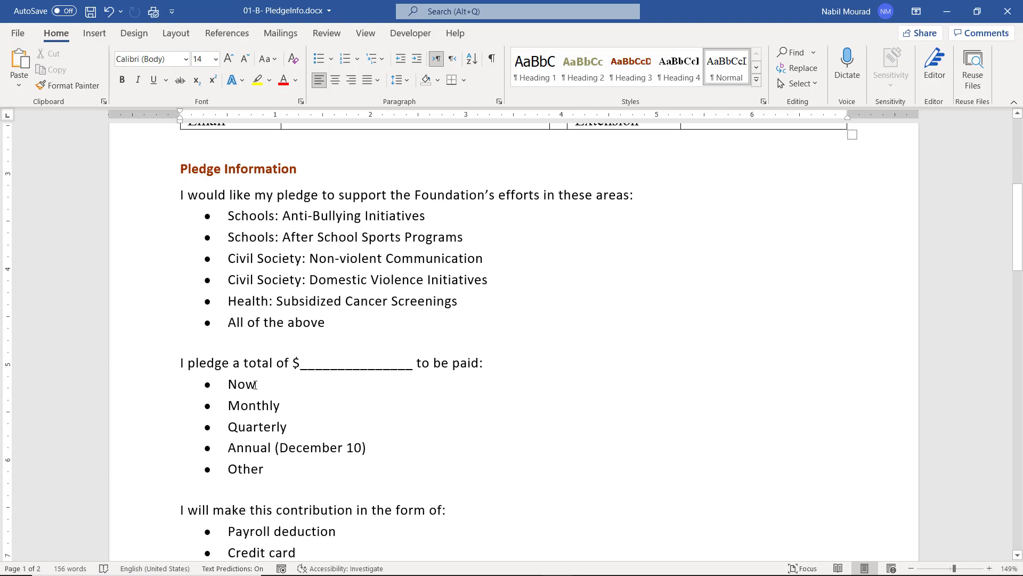
{"action": "scroll", "coordinate": [255, 385], "scroll_direction": "down", "scroll_amount": 3}
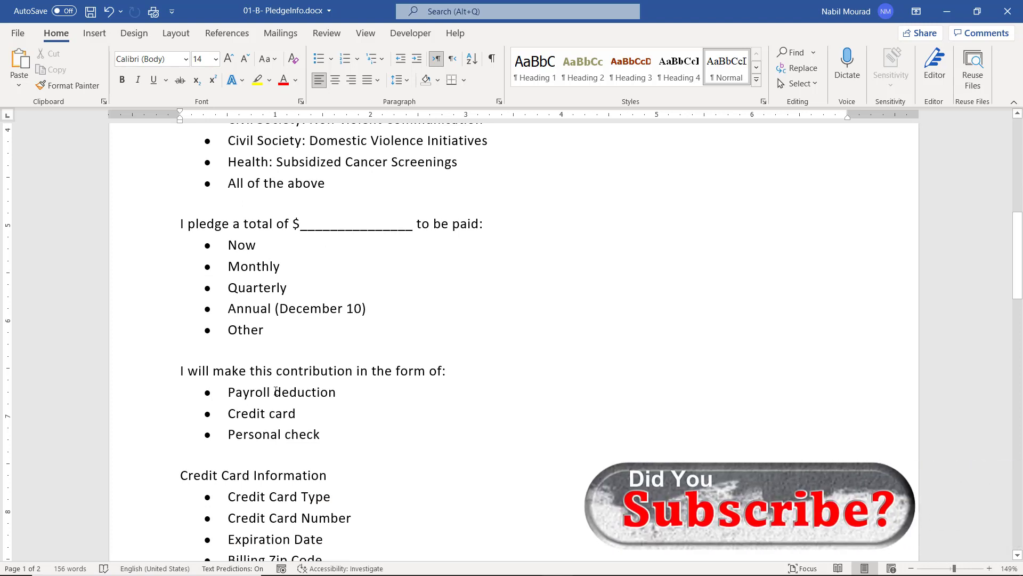
{"action": "scroll", "coordinate": [277, 392], "scroll_direction": "down", "scroll_amount": 4}
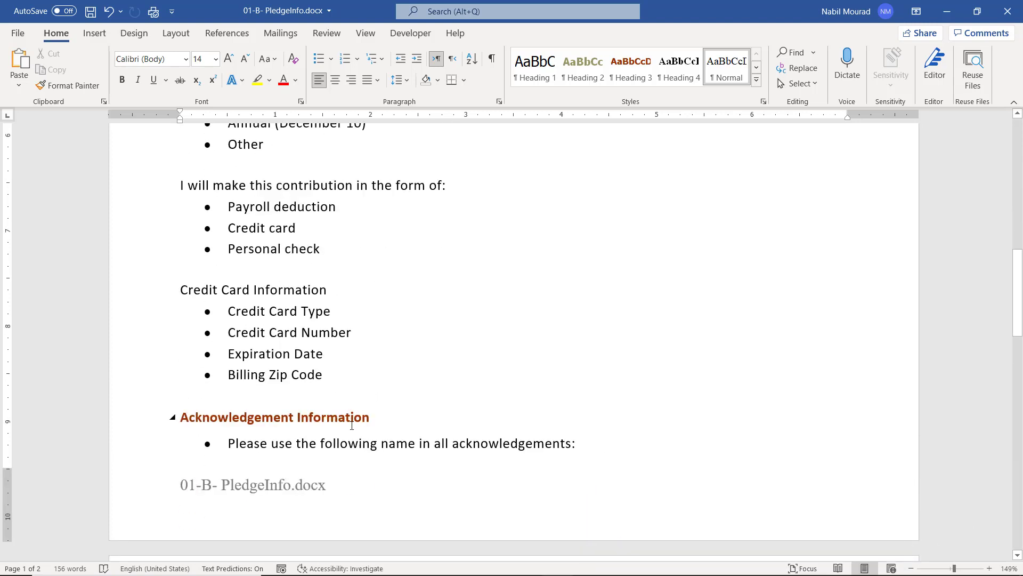
{"action": "scroll", "coordinate": [350, 426], "scroll_direction": "down", "scroll_amount": 4}
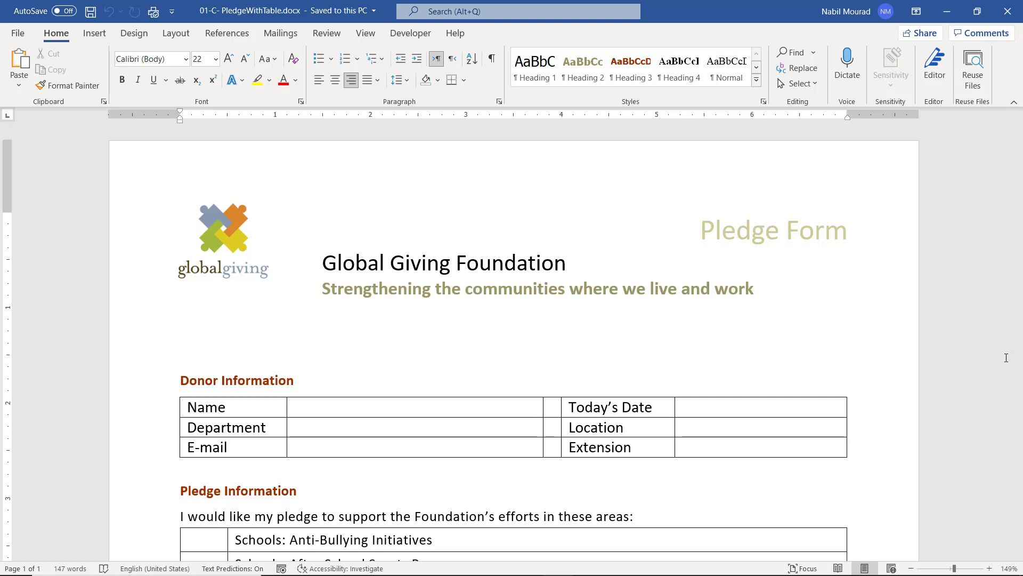
{"action": "scroll", "coordinate": [1007, 357], "scroll_direction": "down", "scroll_amount": 5}
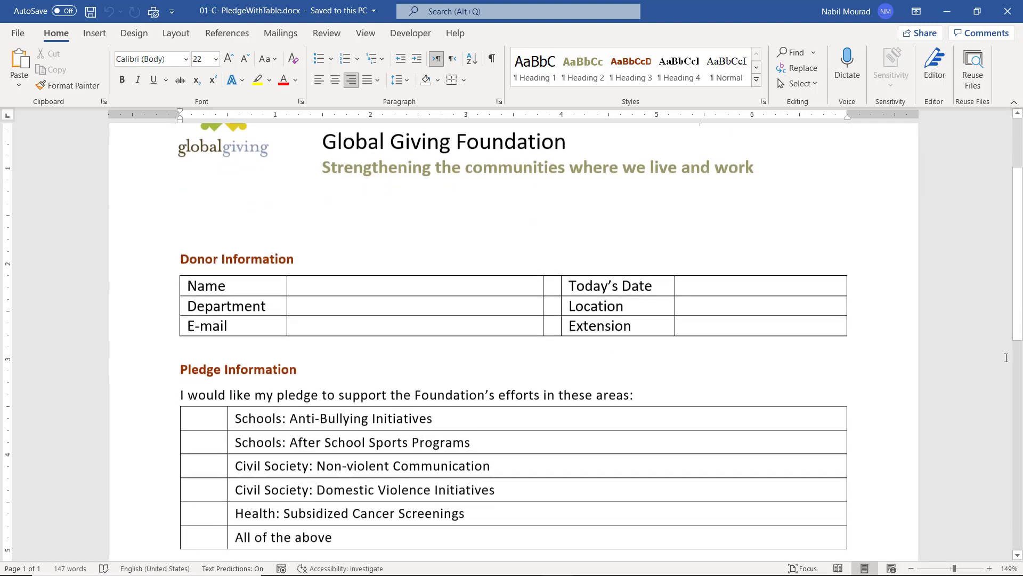
{"action": "scroll", "coordinate": [1006, 357], "scroll_direction": "down", "scroll_amount": 2}
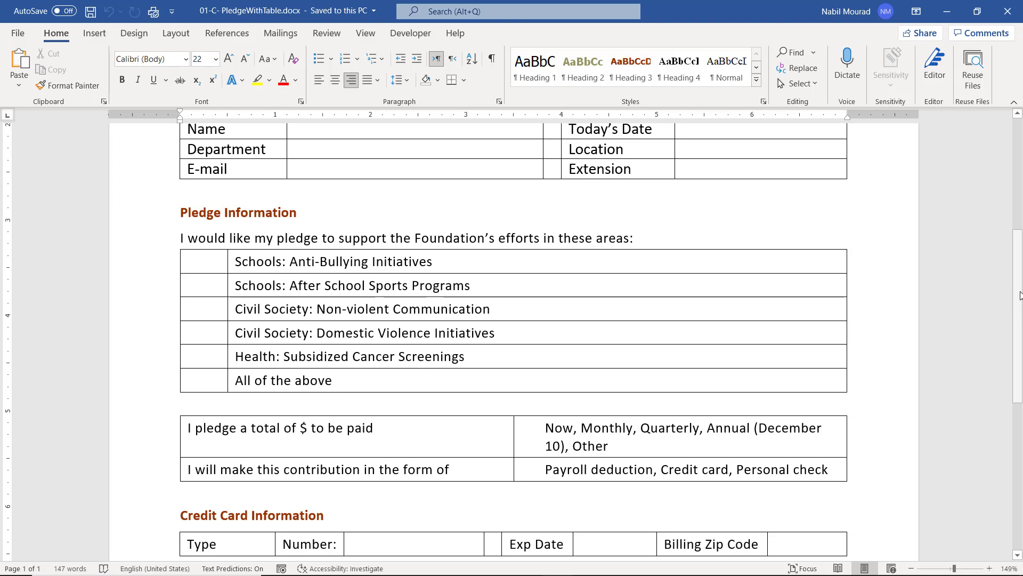
{"action": "scroll", "coordinate": [761, 265], "scroll_direction": "down", "scroll_amount": 2}
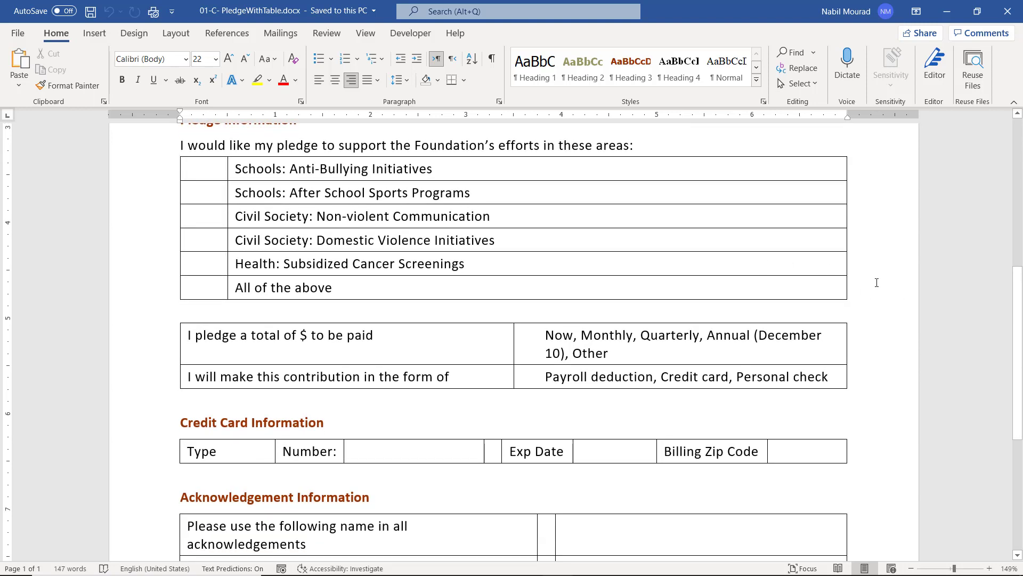
{"action": "scroll", "coordinate": [877, 282], "scroll_direction": "down", "scroll_amount": 2}
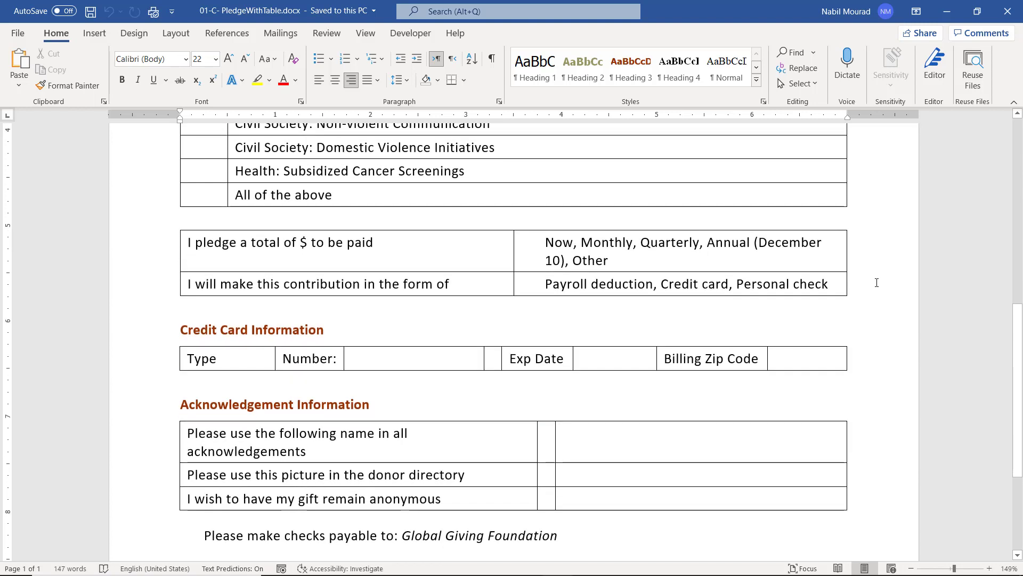
{"action": "scroll", "coordinate": [876, 283], "scroll_direction": "down", "scroll_amount": 2}
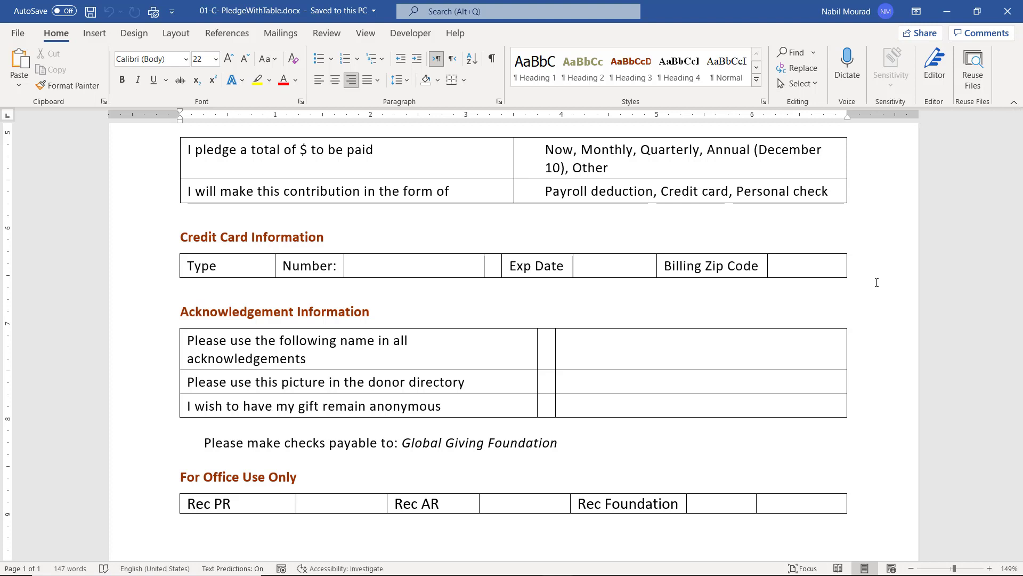
{"action": "scroll", "coordinate": [877, 282], "scroll_direction": "down", "scroll_amount": 1}
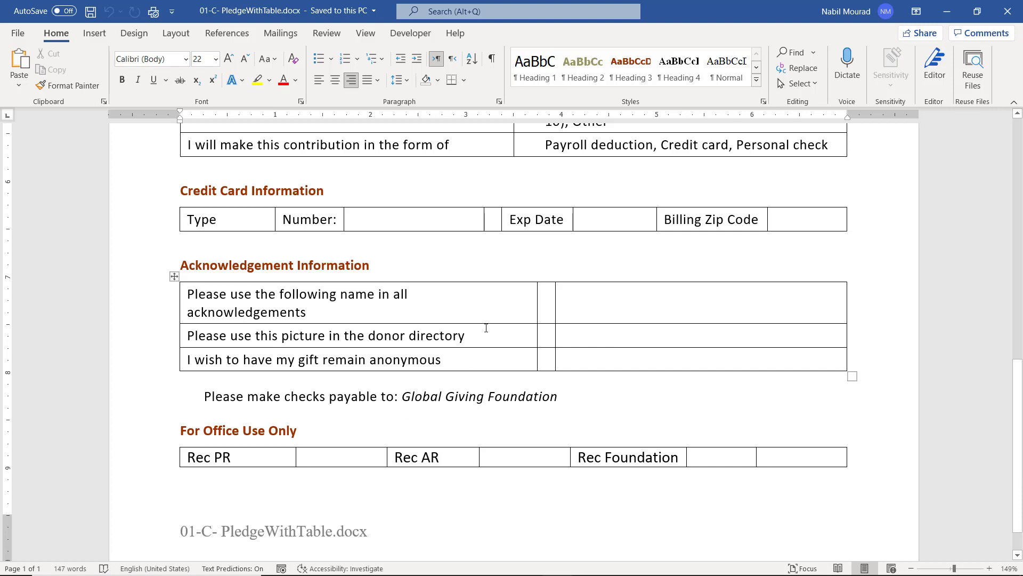
{"action": "scroll", "coordinate": [486, 328], "scroll_direction": "up", "scroll_amount": 10}
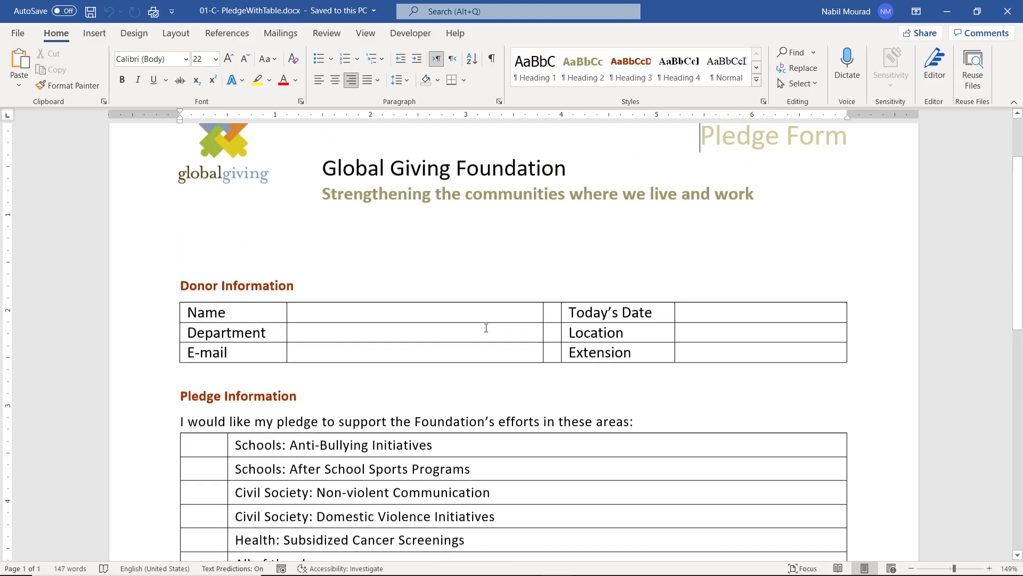
Split the Name answer cell into 5 columns.
{"action": "left_click", "coordinate": [370, 316]}
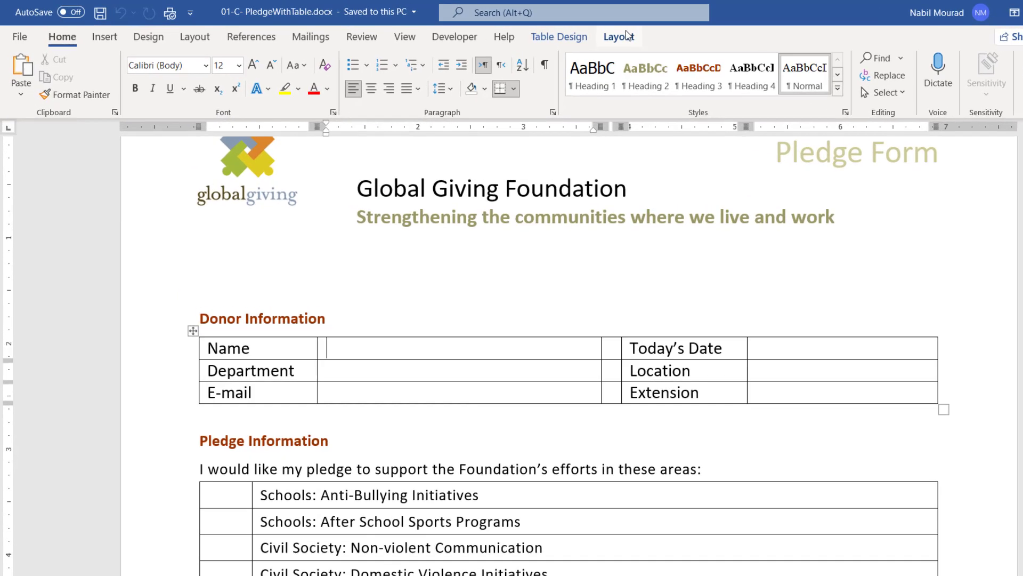
{"action": "left_click", "coordinate": [628, 36]}
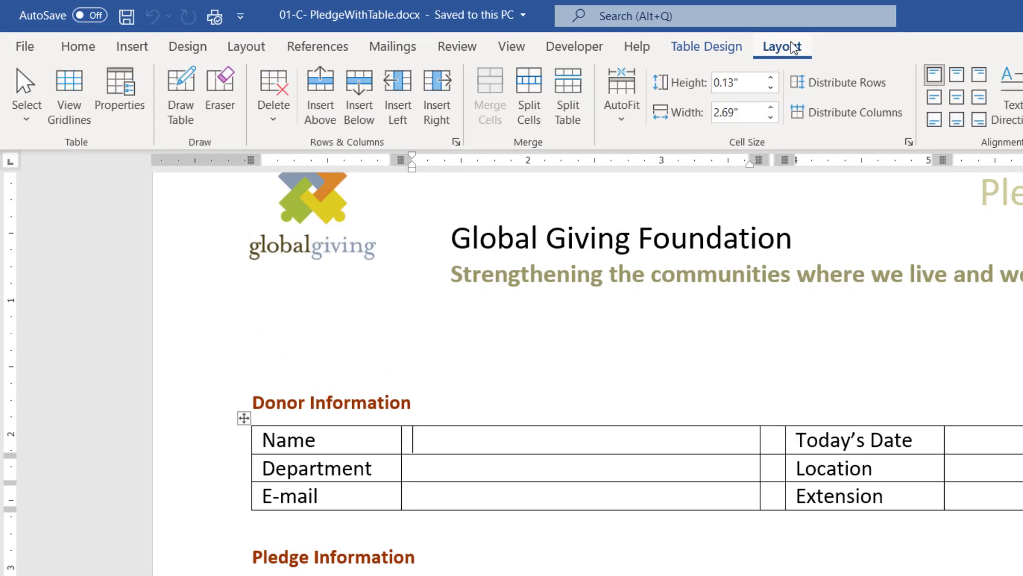
{"action": "left_click", "coordinate": [534, 83]}
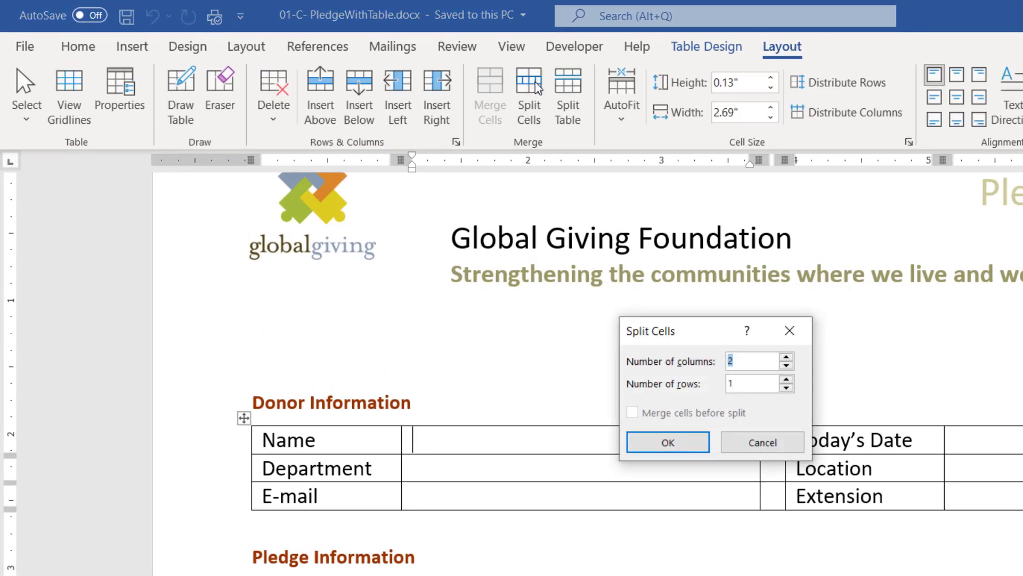
{"action": "left_click", "coordinate": [787, 357]}
{"action": "left_click", "coordinate": [787, 358]}
{"action": "left_click", "coordinate": [787, 357]}
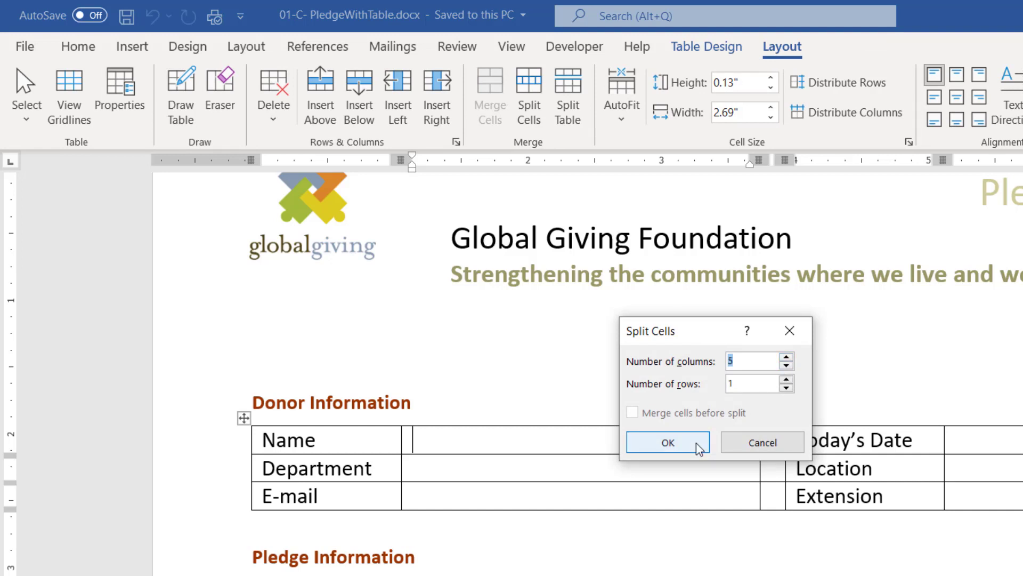
{"action": "left_click", "coordinate": [700, 443]}
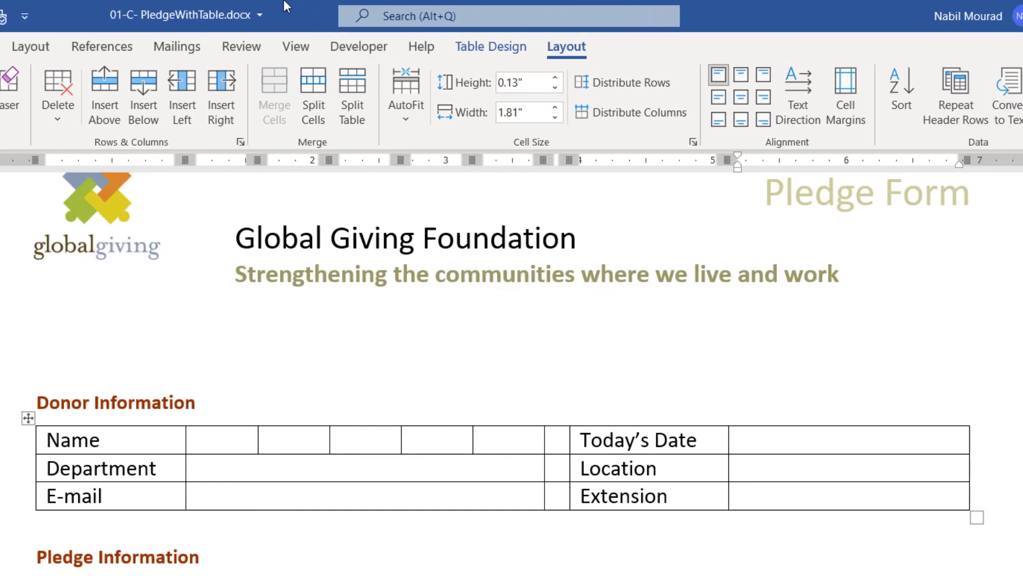
Split the Today's Date and Extension answer cells into 2 columns each, then adjust a Name row column.
{"action": "left_click", "coordinate": [311, 91]}
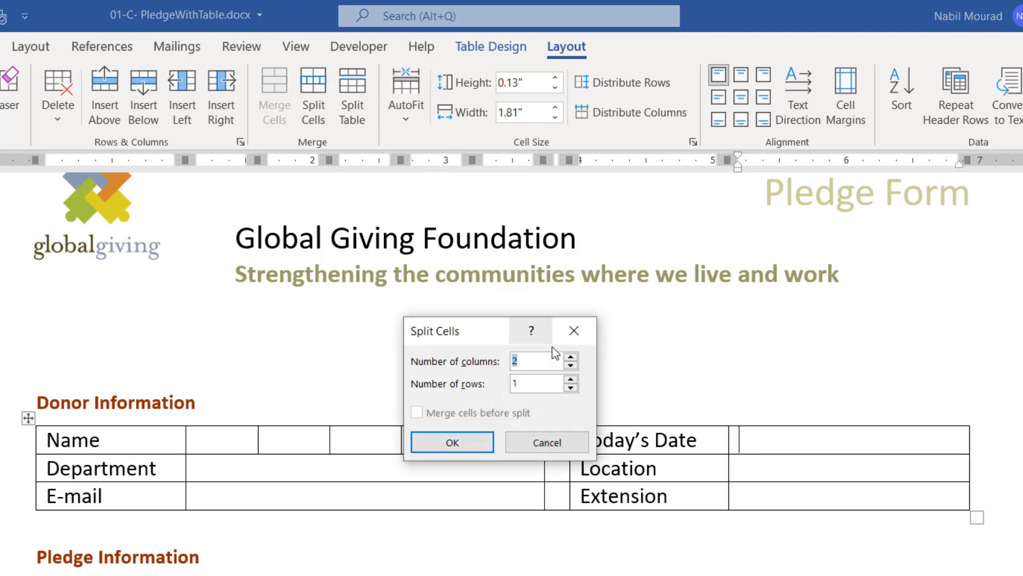
{"action": "left_click", "coordinate": [469, 442]}
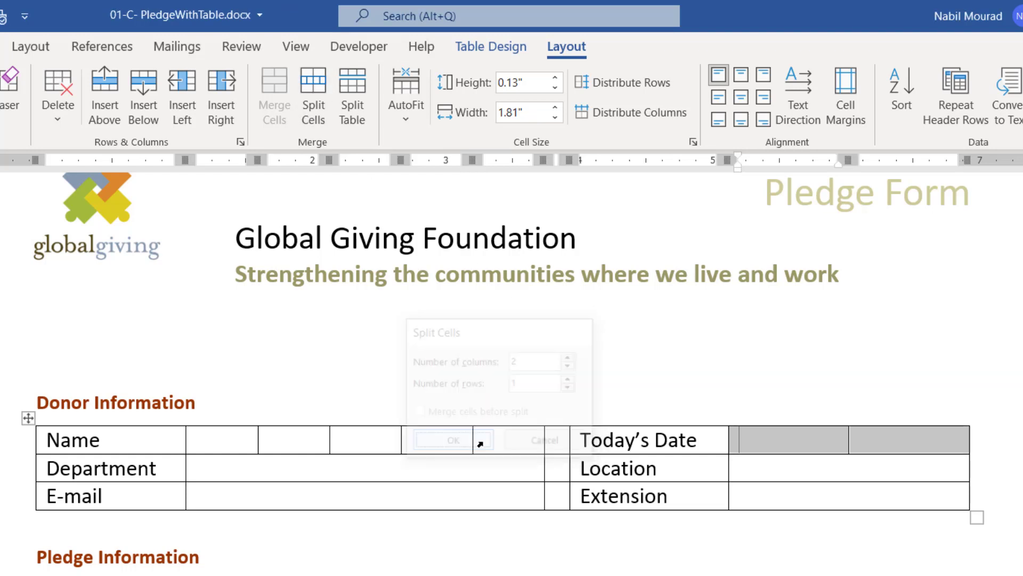
{"action": "left_click", "coordinate": [810, 489]}
{"action": "key", "text": "F4"}
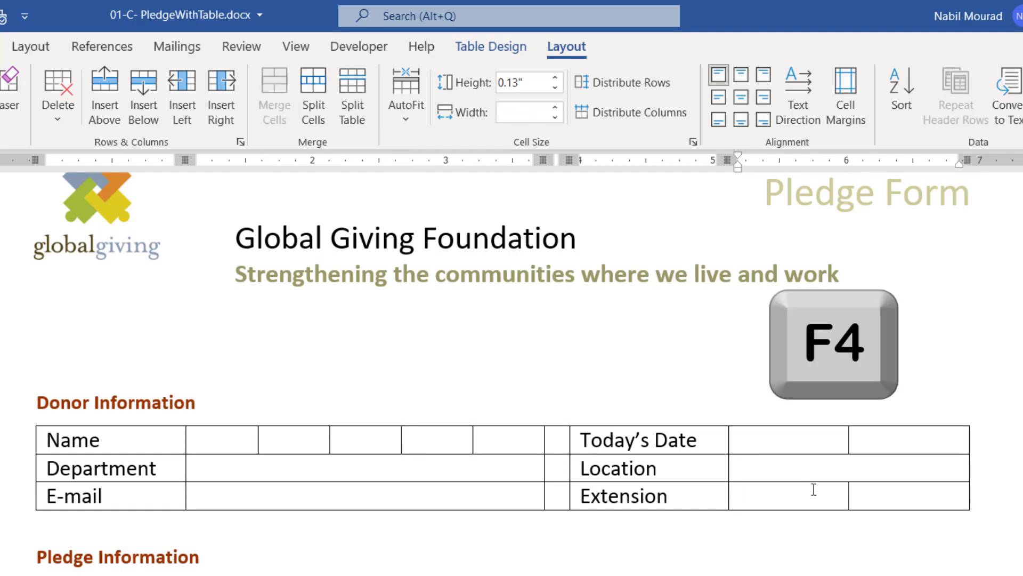
{"action": "key", "text": "F4"}
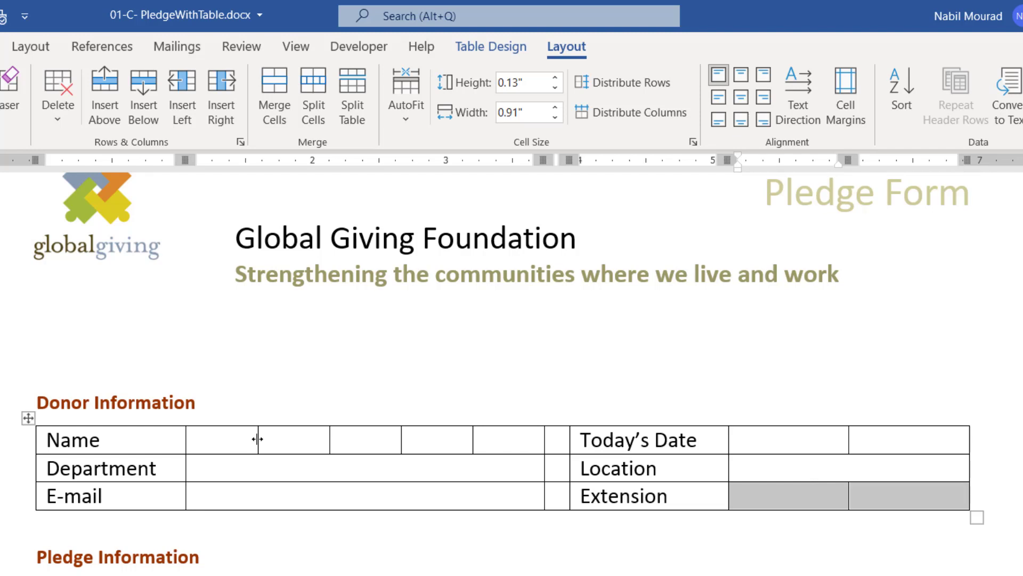
{"action": "left_click_drag", "start_coordinate": [258, 438], "coordinate": [245, 438]}
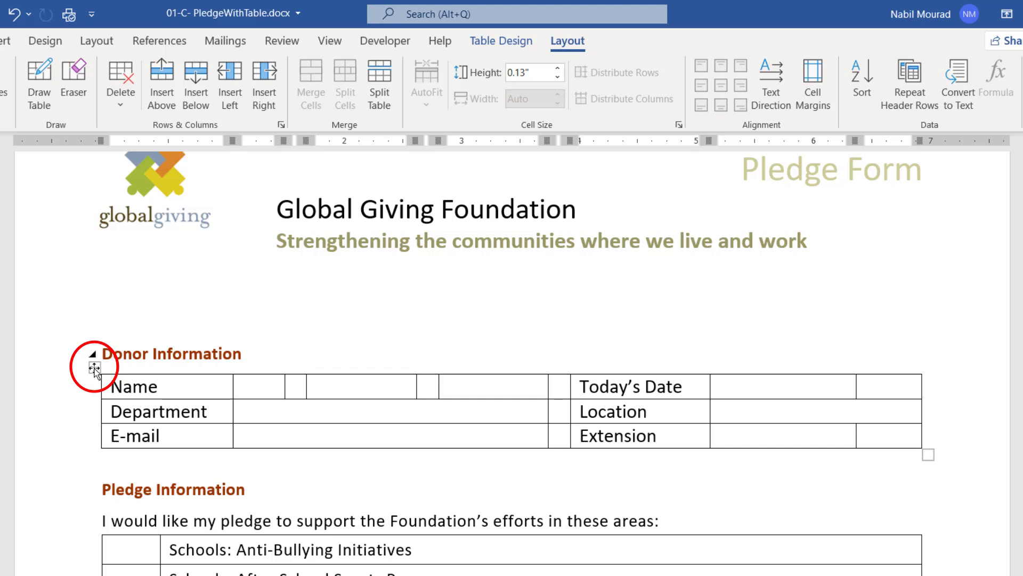
Apply No Border to the whole Donor Information table and turn on View Gridlines.
{"action": "left_click", "coordinate": [94, 367]}
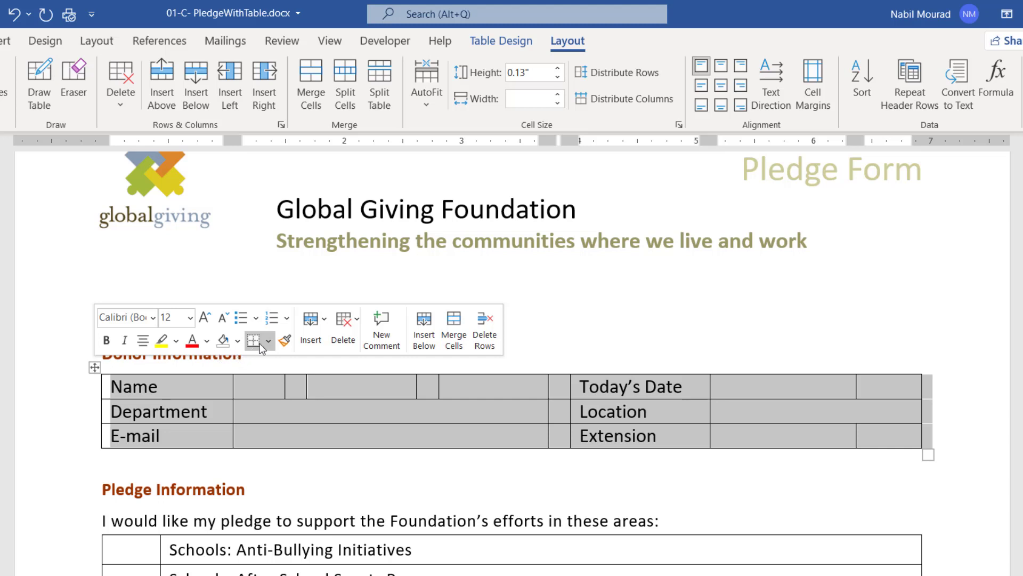
{"action": "left_click", "coordinate": [510, 42]}
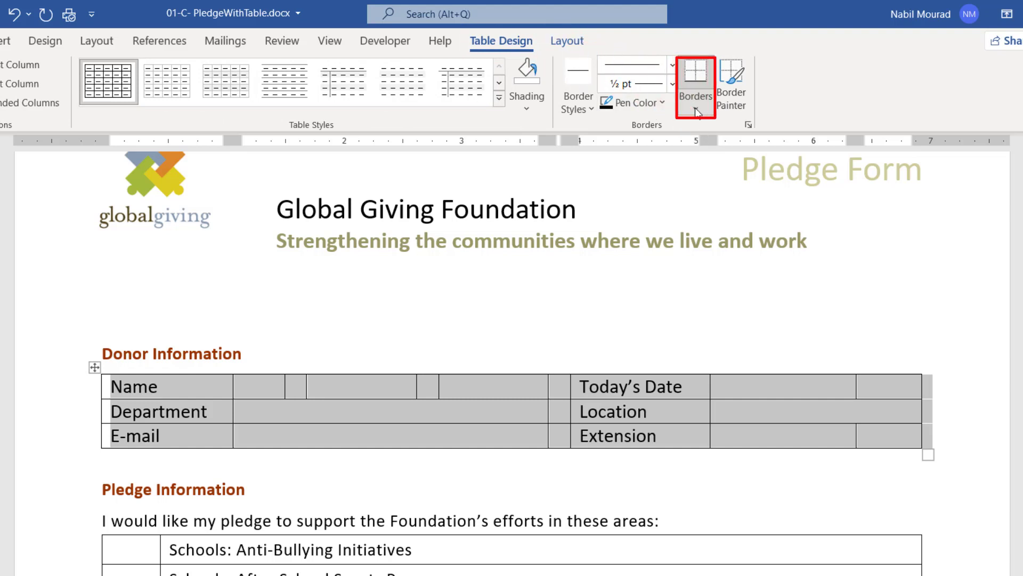
{"action": "left_click", "coordinate": [698, 109]}
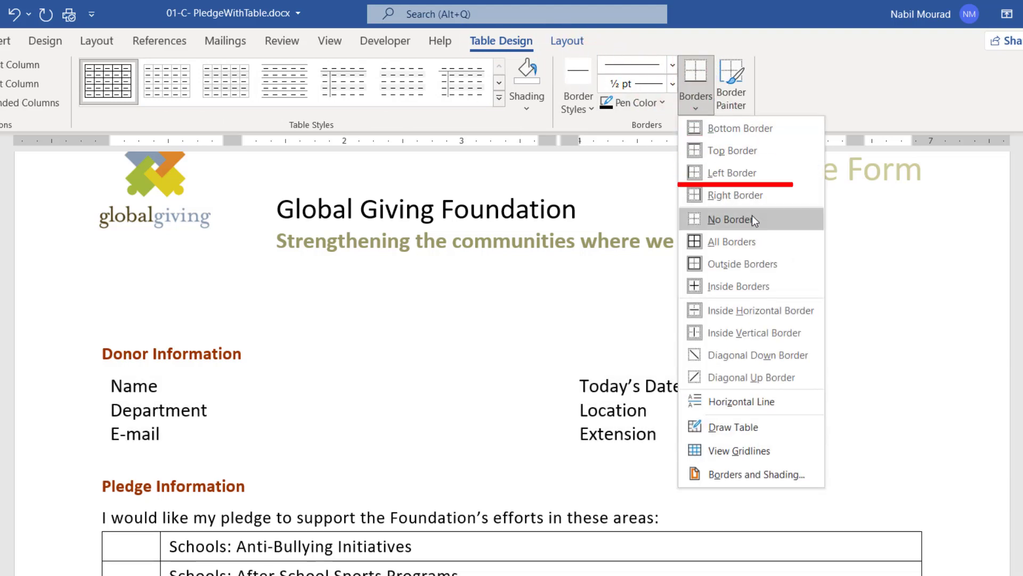
{"action": "left_click", "coordinate": [752, 216]}
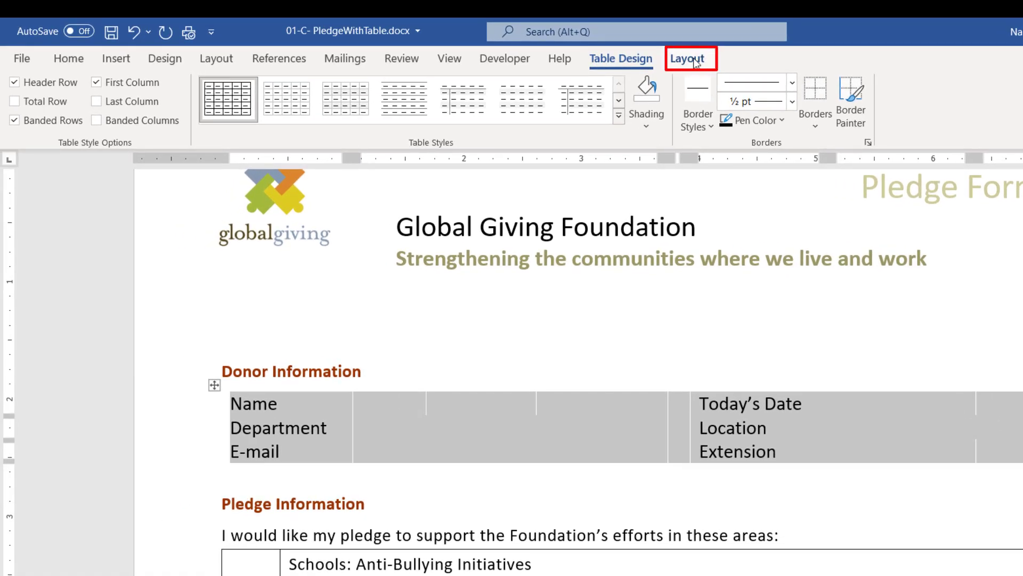
{"action": "left_click", "coordinate": [694, 60]}
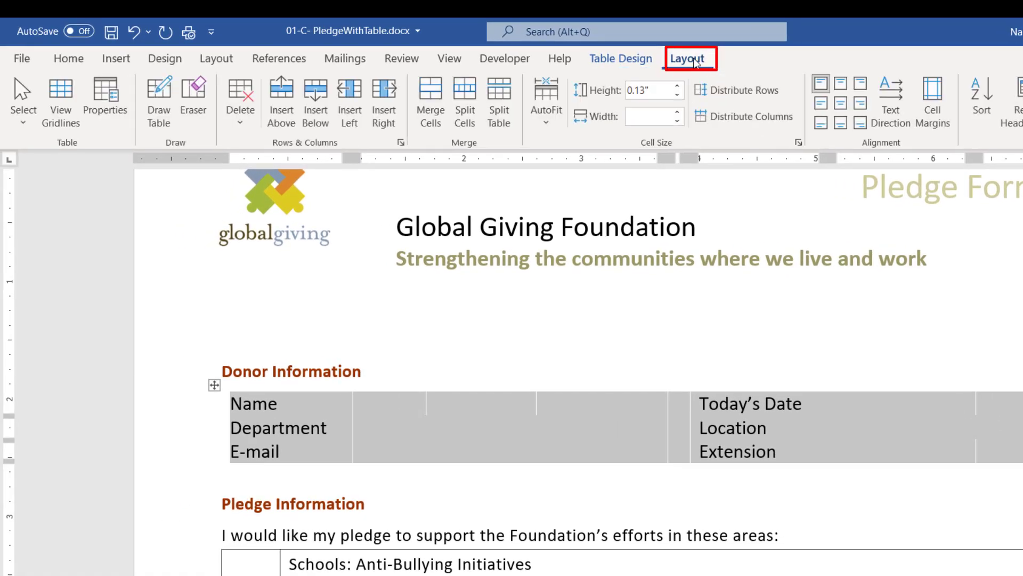
{"action": "left_click", "coordinate": [63, 91]}
{"action": "left_click", "coordinate": [458, 456]}
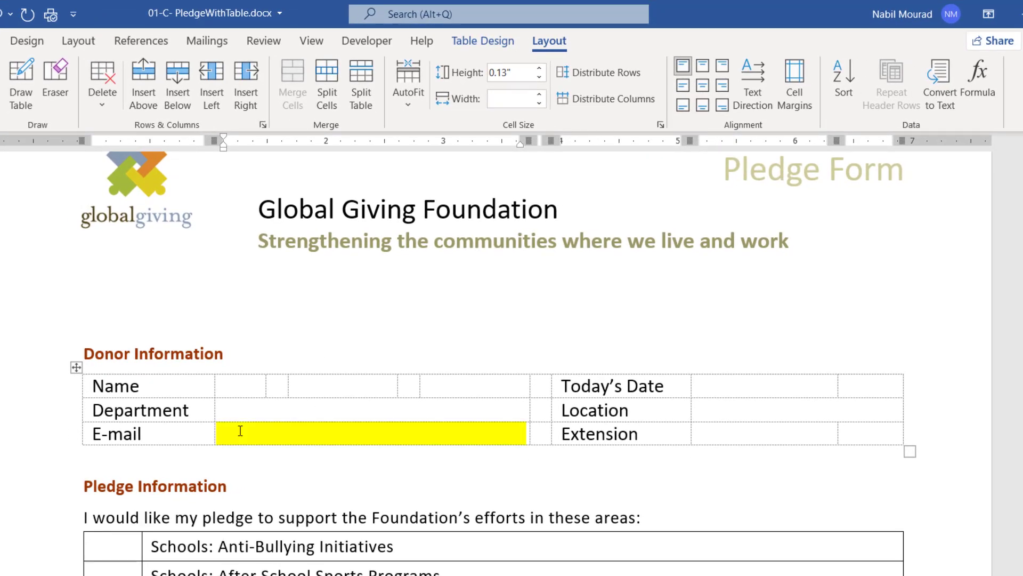
{"action": "left_click", "coordinate": [495, 47]}
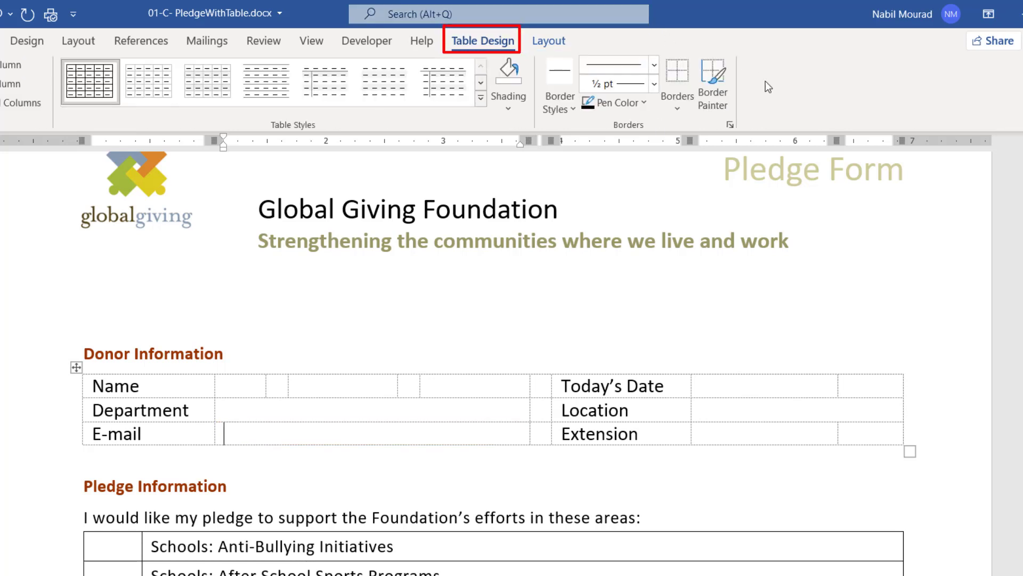
Add a bottom border to the E-mail, Department and third Name row answer cells.
{"action": "left_click", "coordinate": [677, 105]}
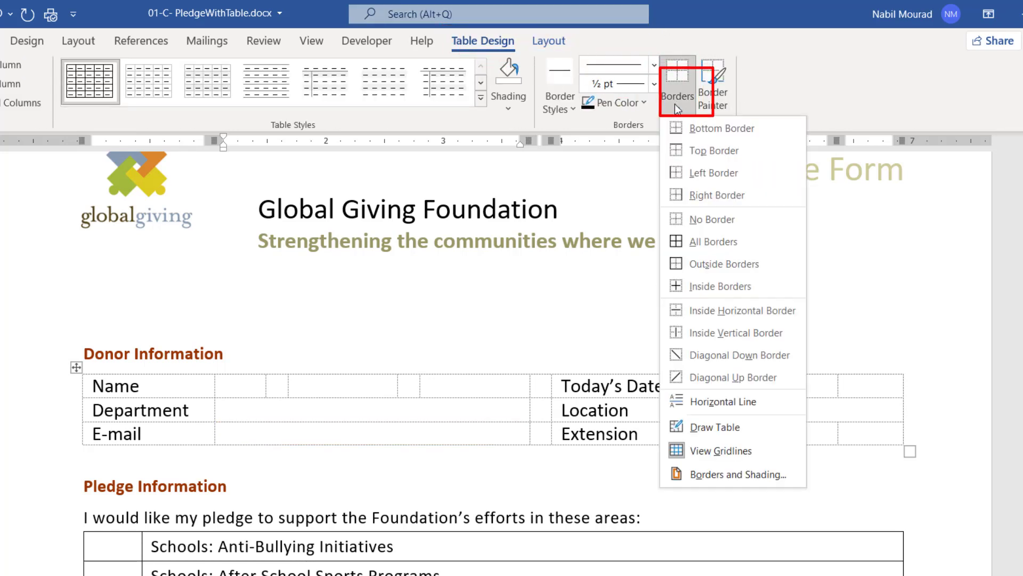
{"action": "left_click", "coordinate": [742, 132]}
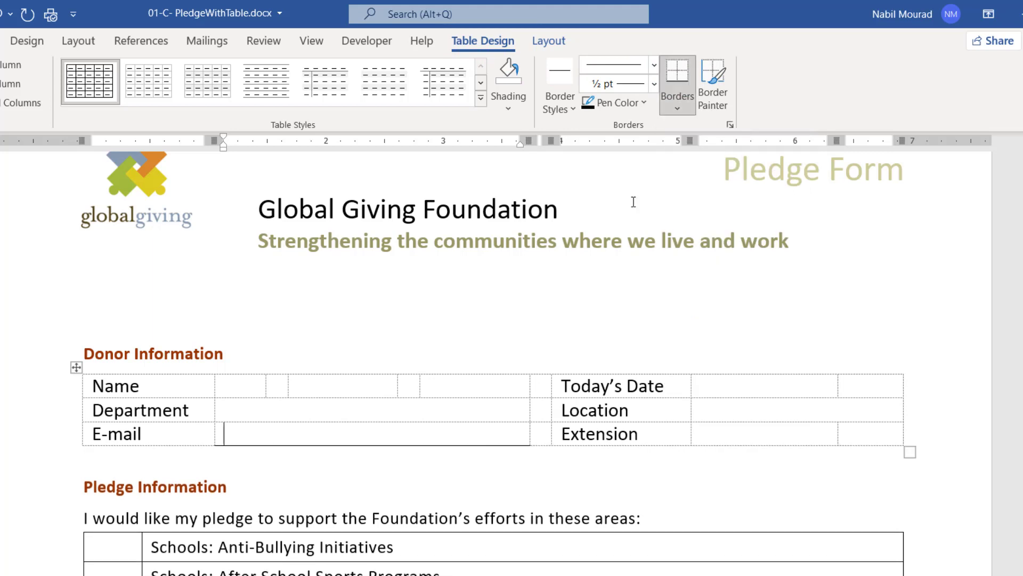
{"action": "left_click", "coordinate": [320, 413]}
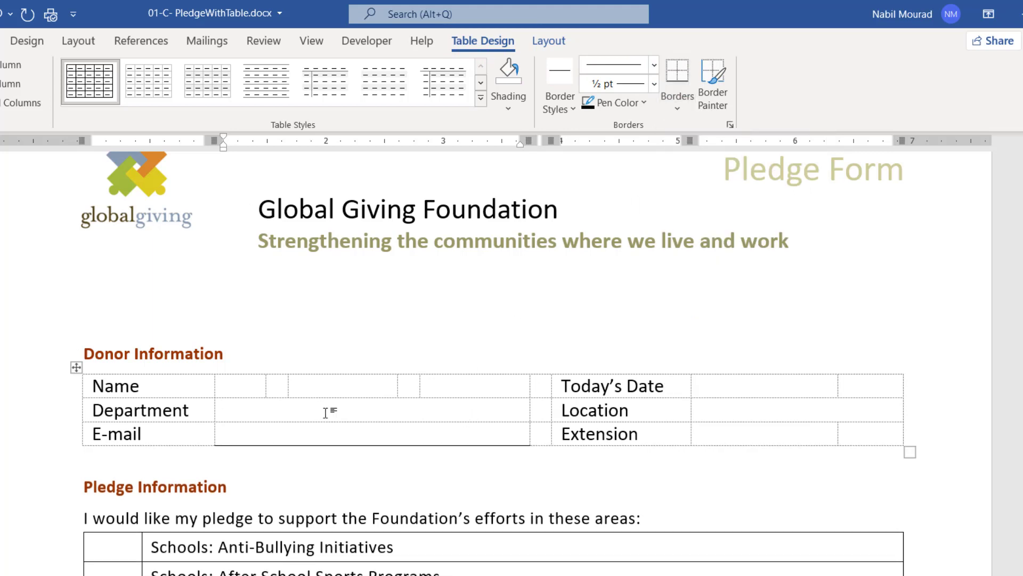
{"action": "key", "text": "F4"}
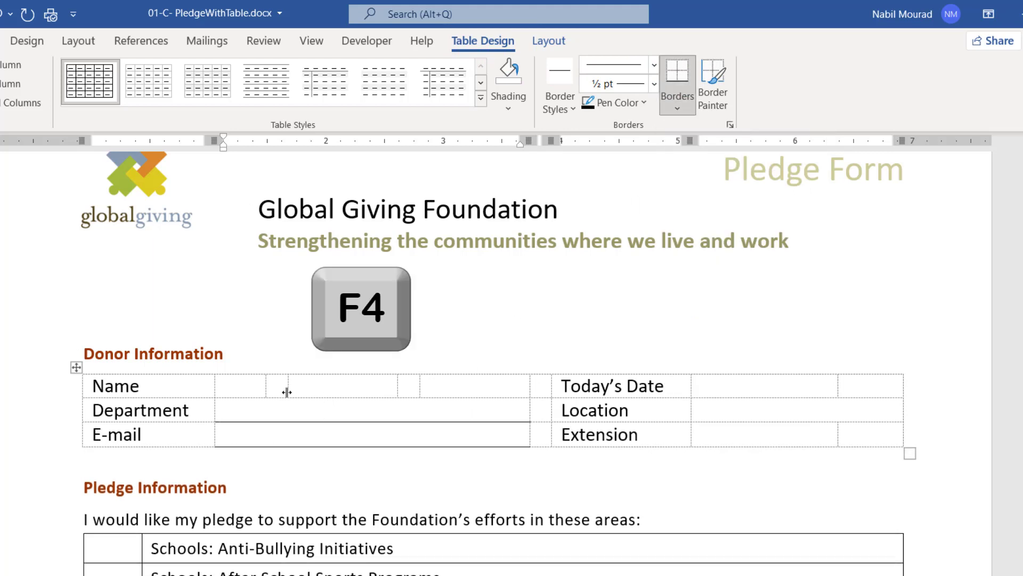
{"action": "left_click", "coordinate": [317, 384]}
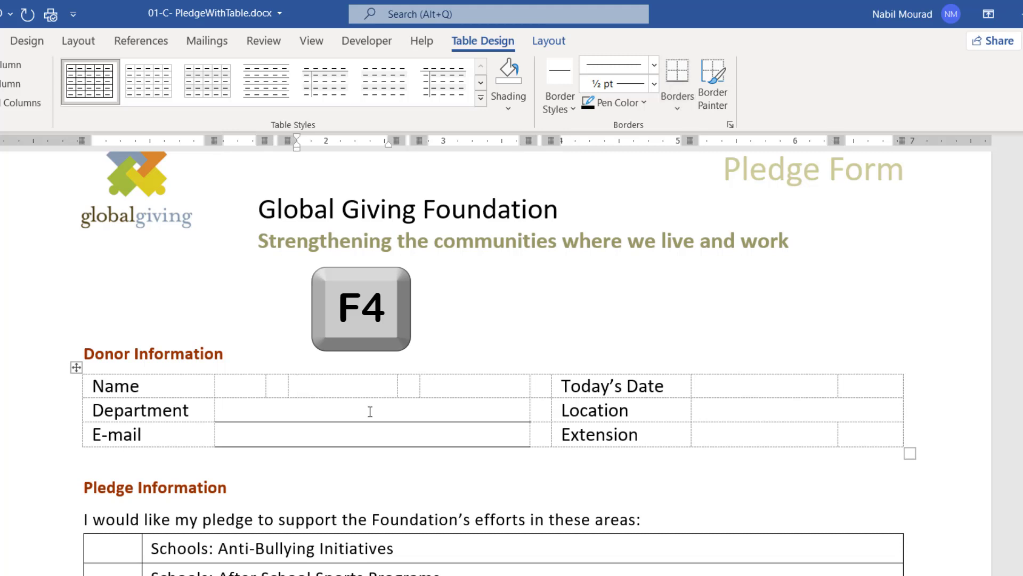
{"action": "key", "text": "F4"}
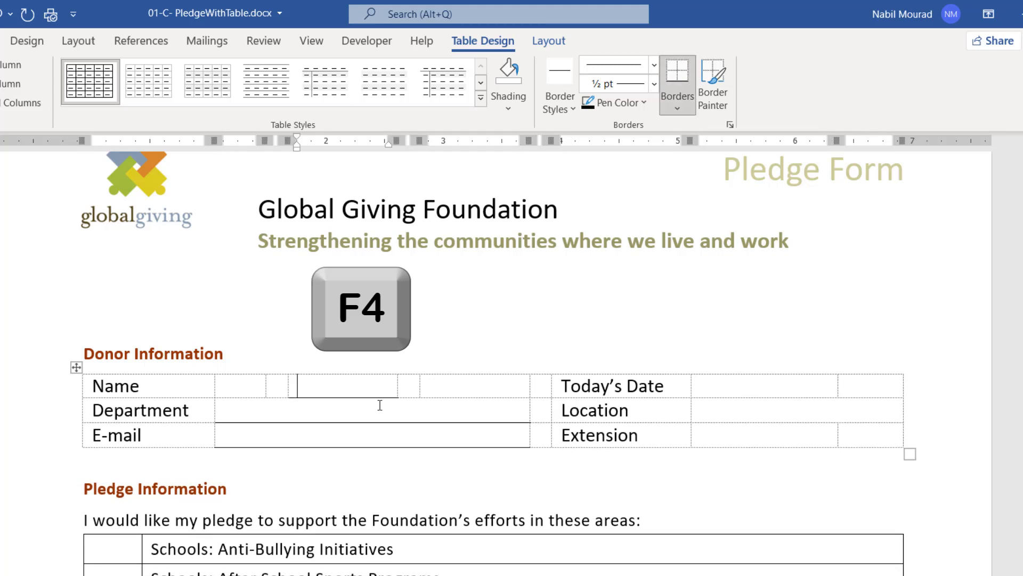
Repeat the bottom border on the fifth Name cell and the Extension and Today's Date cells.
{"action": "left_click", "coordinate": [448, 379]}
{"action": "key", "text": "F4"}
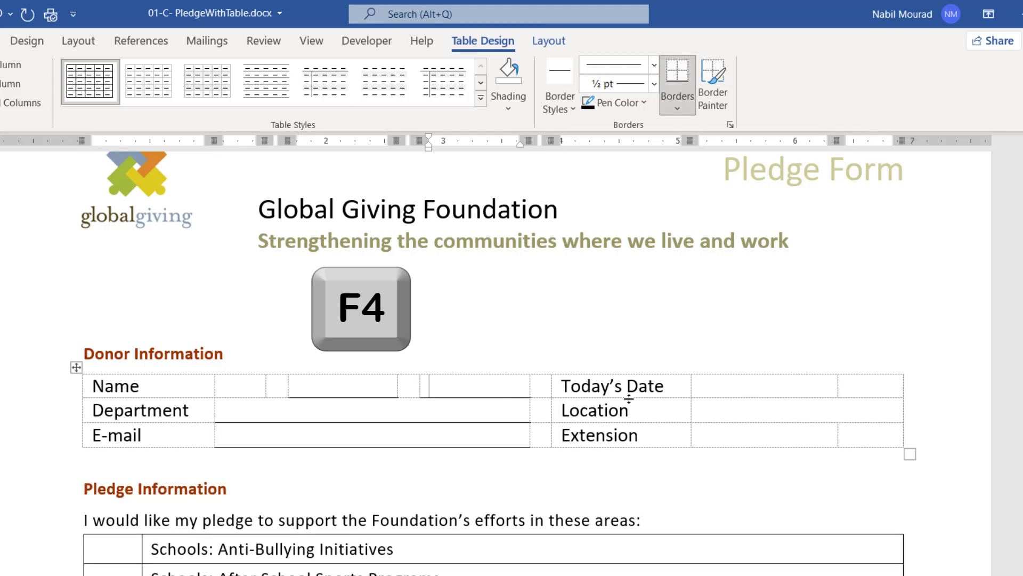
{"action": "left_click", "coordinate": [739, 439]}
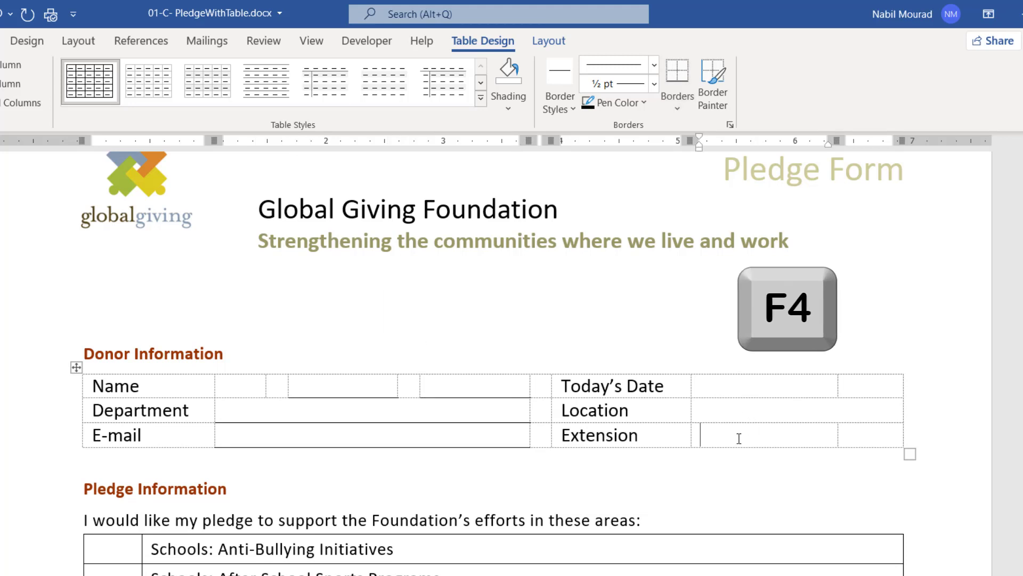
{"action": "key", "text": "F4"}
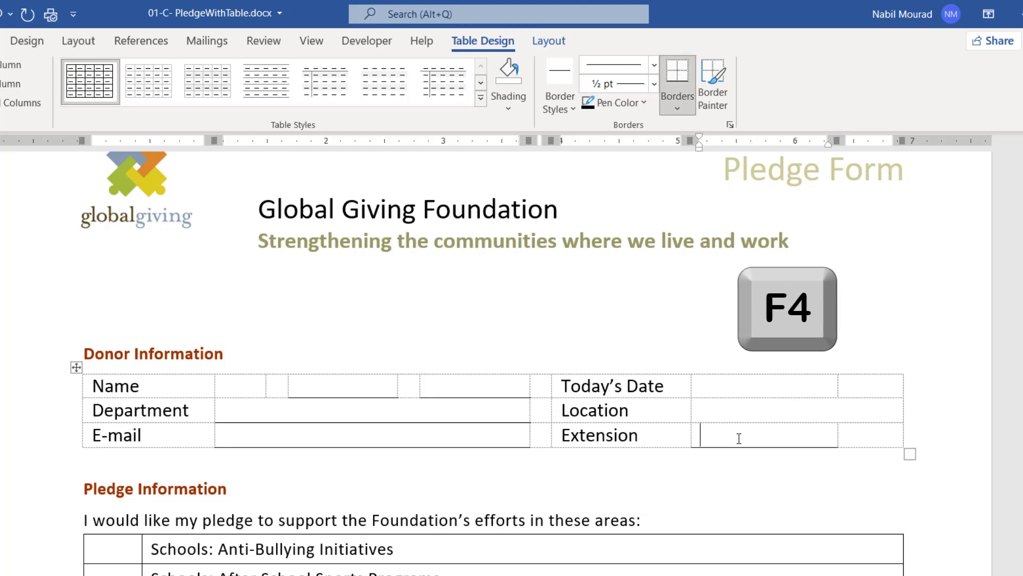
{"action": "left_click", "coordinate": [720, 384]}
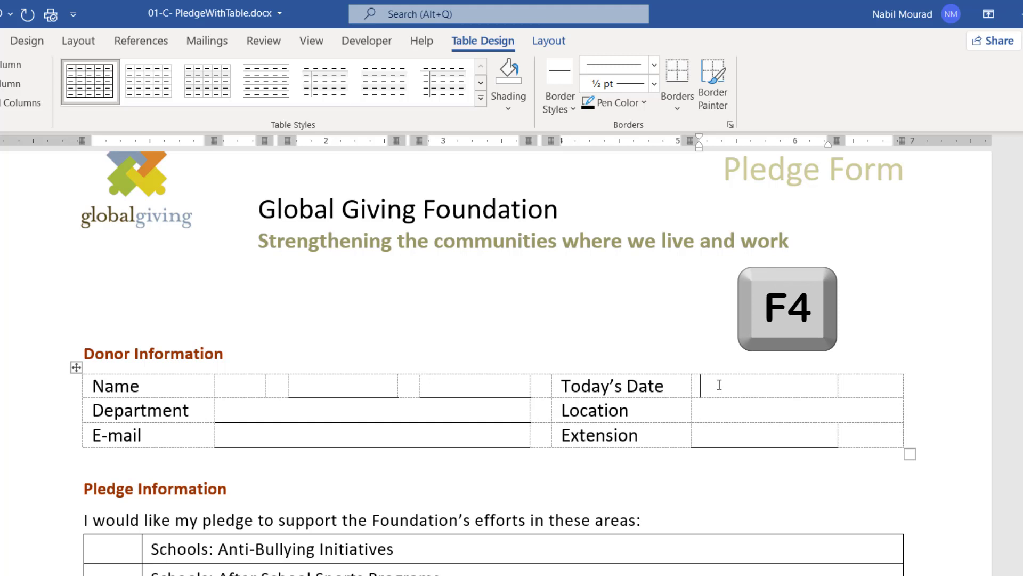
{"action": "key", "text": "F4"}
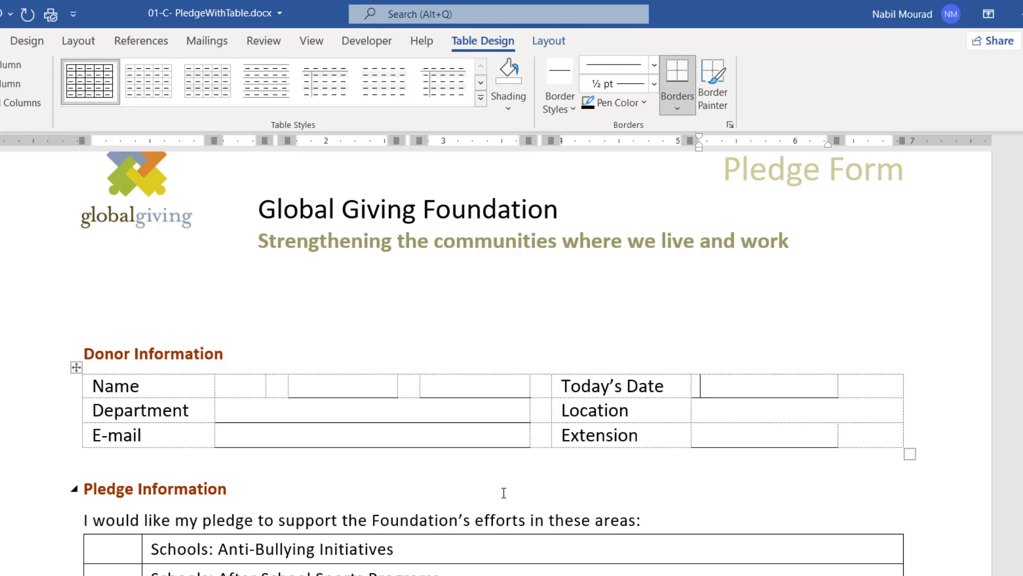
{"action": "scroll", "coordinate": [502, 491], "scroll_direction": "down", "scroll_amount": 3}
Confirm Developer is enabled under Customize the Ribbon, cancel without changes, and display the Developer tools.
{"action": "scroll", "coordinate": [503, 492], "scroll_direction": "down", "scroll_amount": 3}
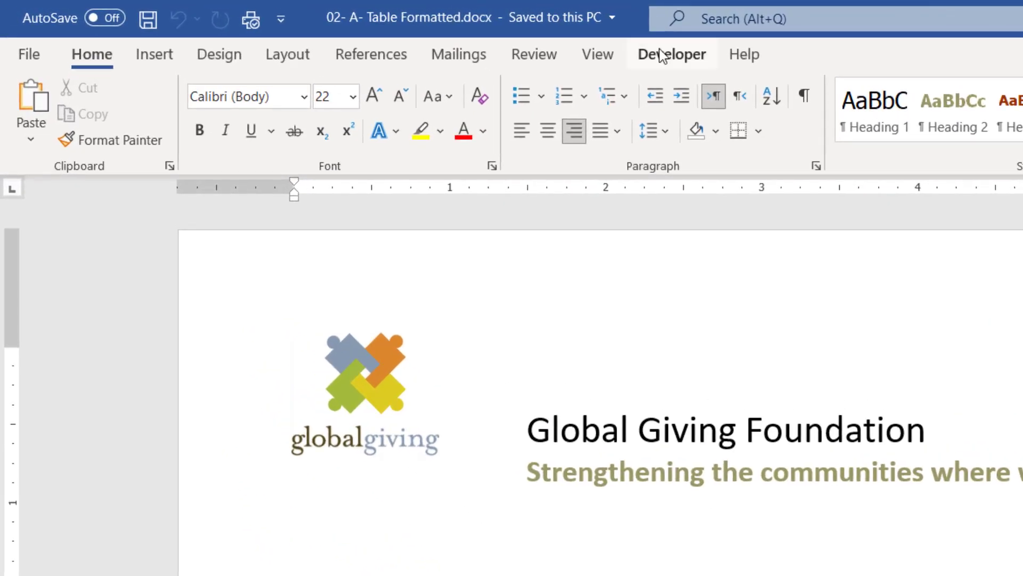
{"action": "right_click", "coordinate": [526, 57]}
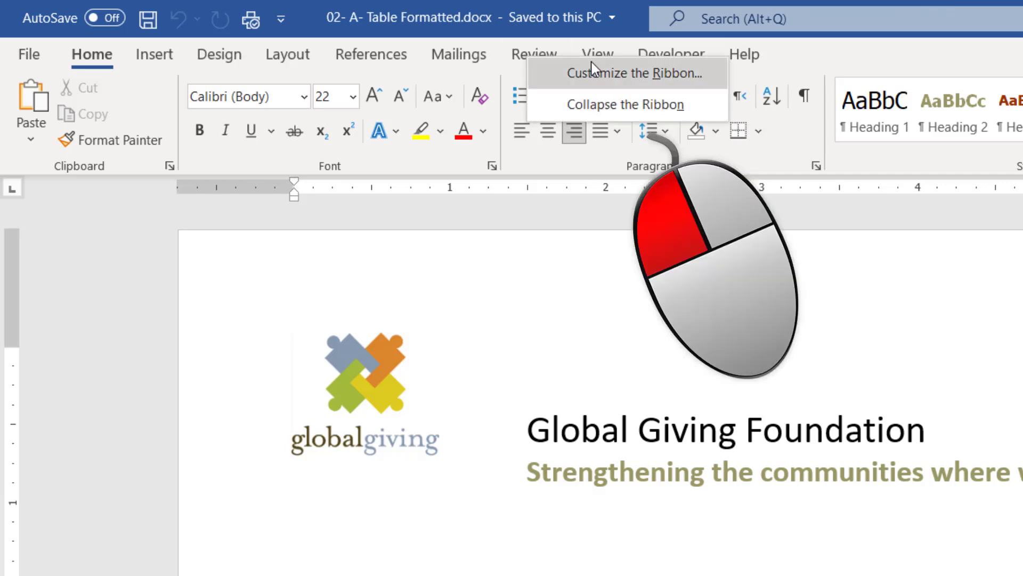
{"action": "left_click", "coordinate": [601, 80]}
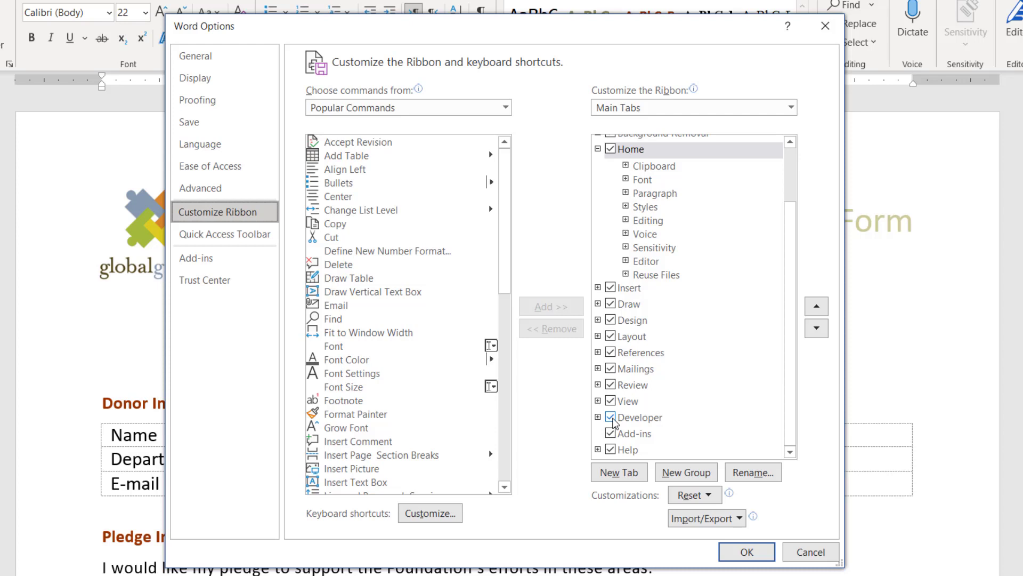
{"action": "left_click", "coordinate": [811, 552]}
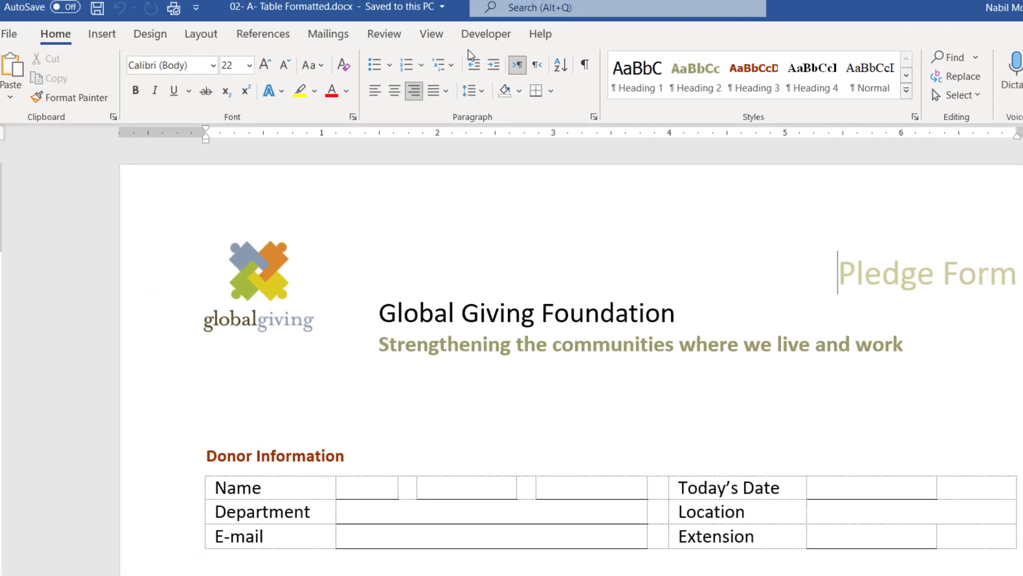
{"action": "left_click", "coordinate": [499, 40]}
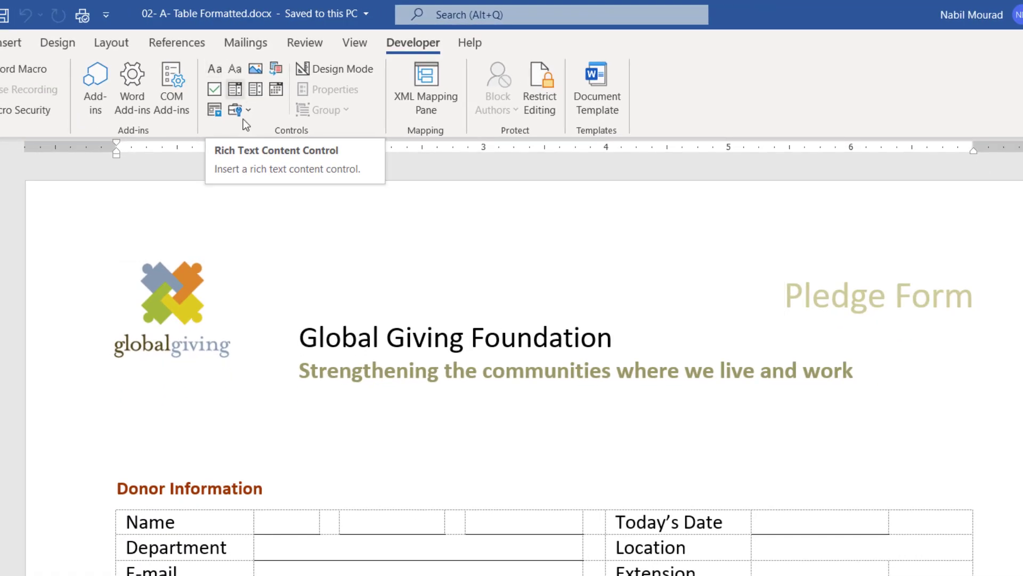
Insert a Rich Text Content Control into the blank middle entry cell of the Name row.
{"action": "left_click", "coordinate": [367, 521]}
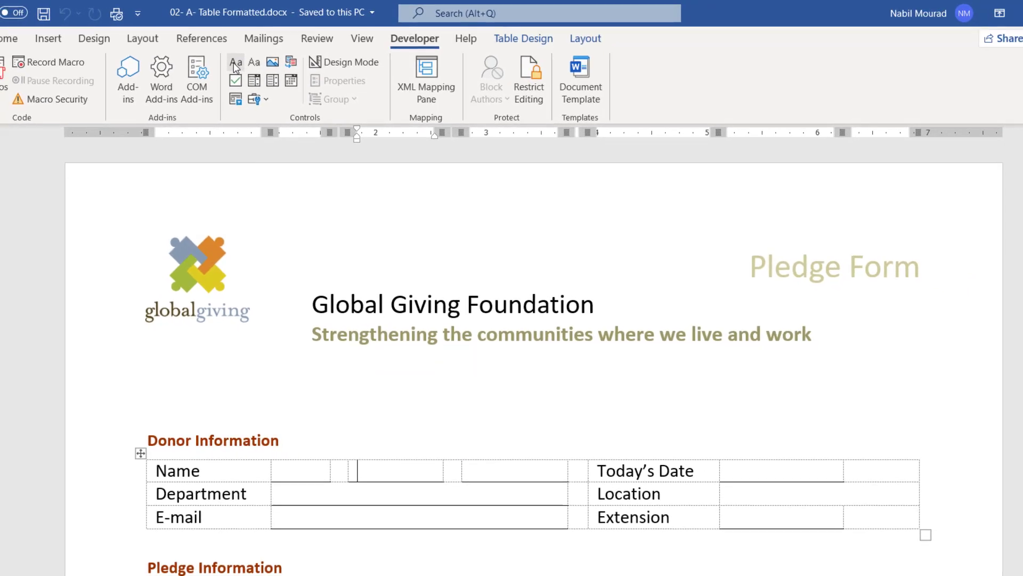
{"action": "left_click", "coordinate": [233, 63]}
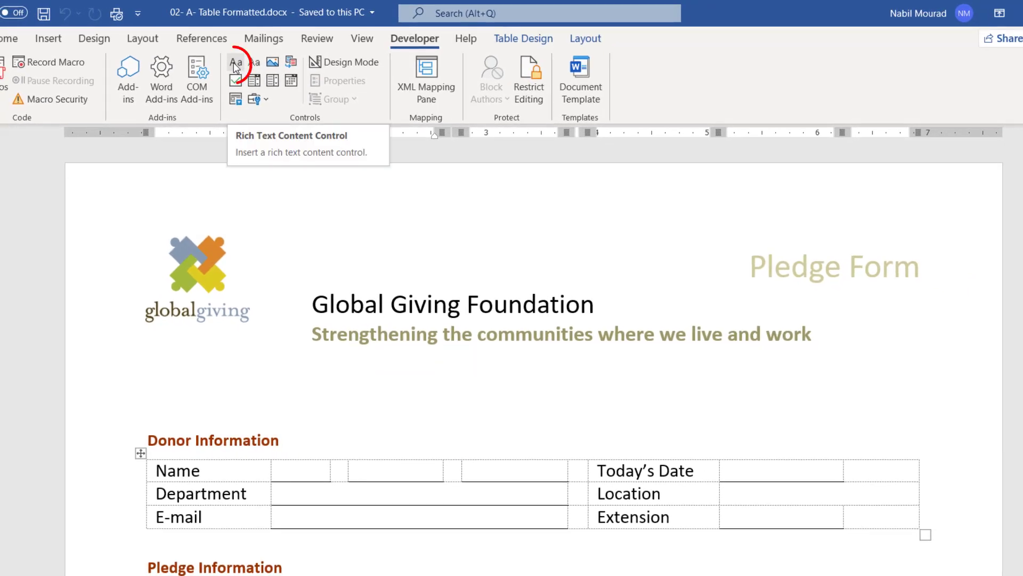
{"action": "left_click", "coordinate": [233, 62]}
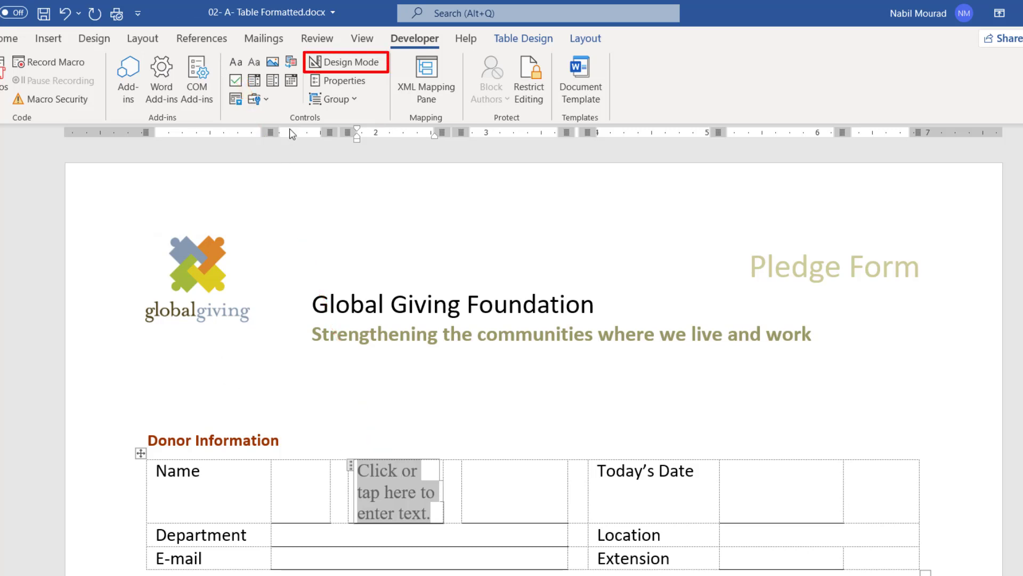
In Design Mode, replace the Name control's default placeholder text with 'First Name'.
{"action": "left_click", "coordinate": [356, 66]}
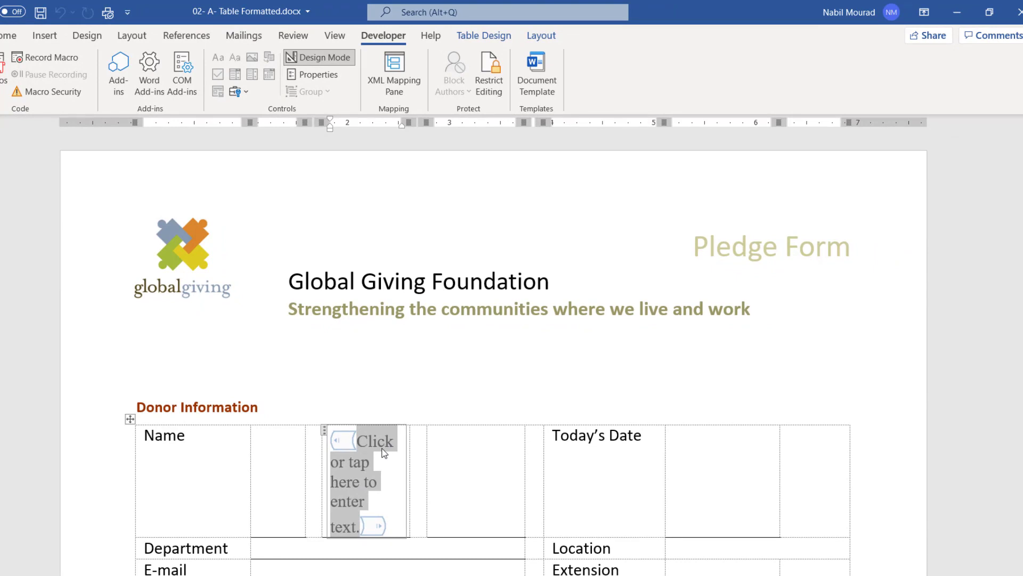
{"action": "left_click", "coordinate": [381, 468]}
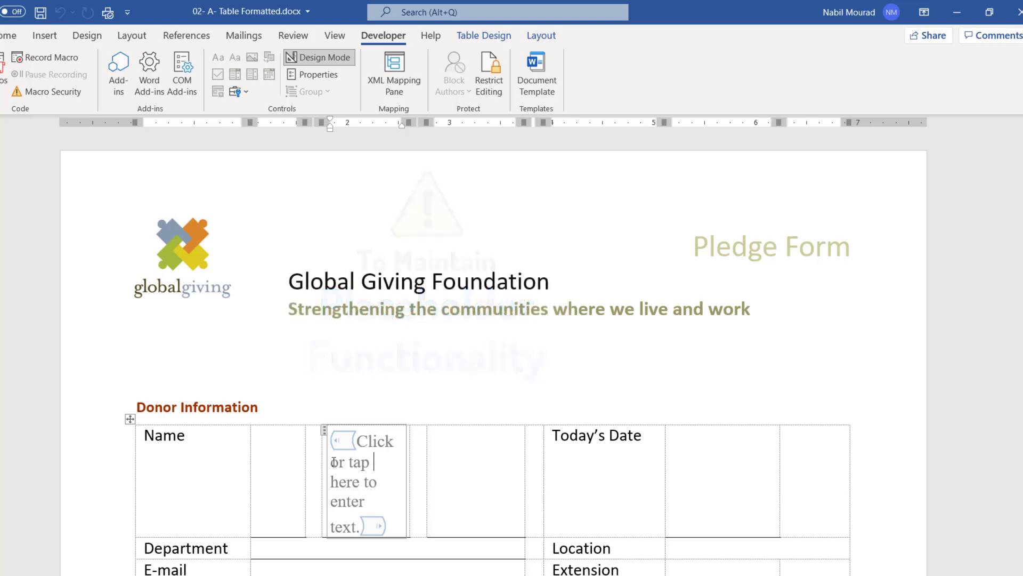
{"action": "left_click_drag", "start_coordinate": [331, 462], "coordinate": [350, 514]}
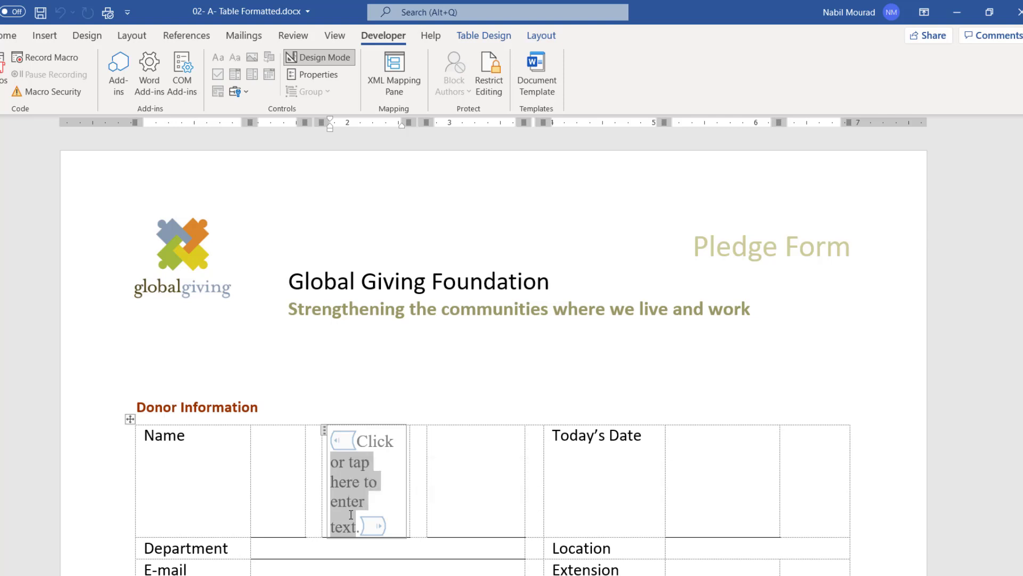
{"action": "type", "text": "First Name"}
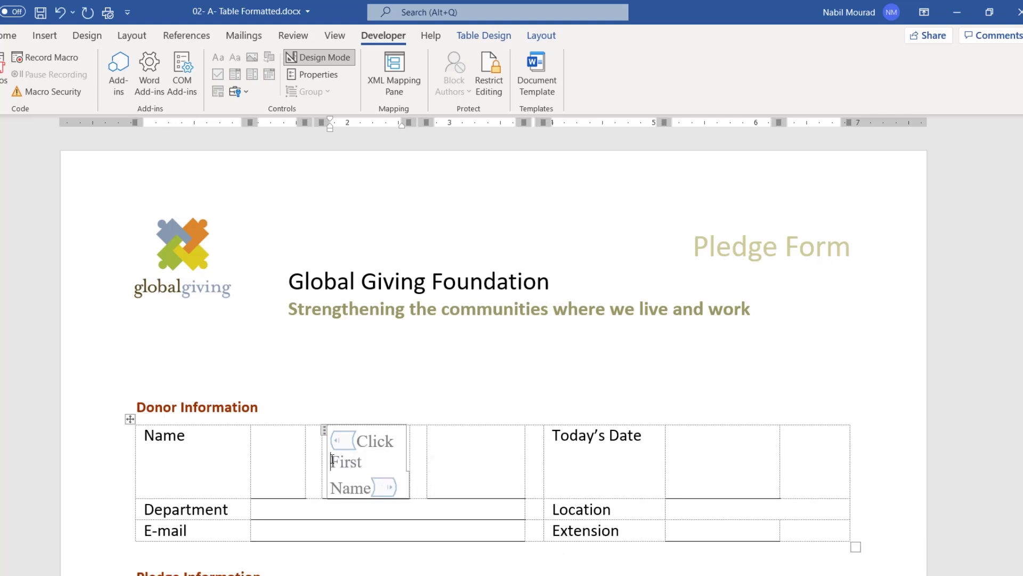
{"action": "key", "text": "BackSpace"}
{"action": "key", "text": "BackSpace"}
{"action": "key", "text": "BackSpace"}
{"action": "key", "text": "BackSpace"}
{"action": "key", "text": "BackSpace"}
{"action": "key", "text": "BackSpace"}
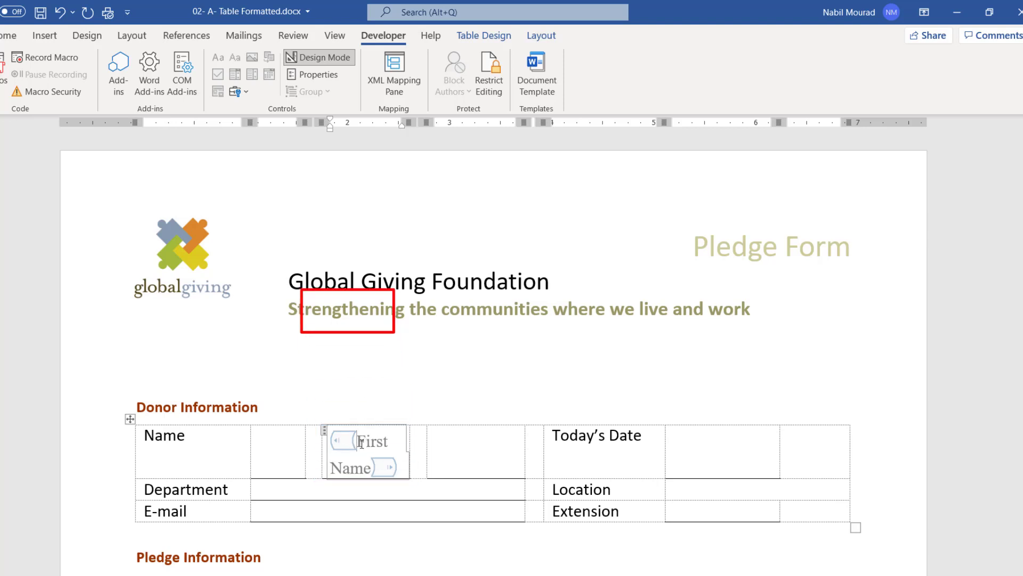
Title the control 'First Name', lock it against deletion, and exit Design Mode.
{"action": "left_click", "coordinate": [327, 78]}
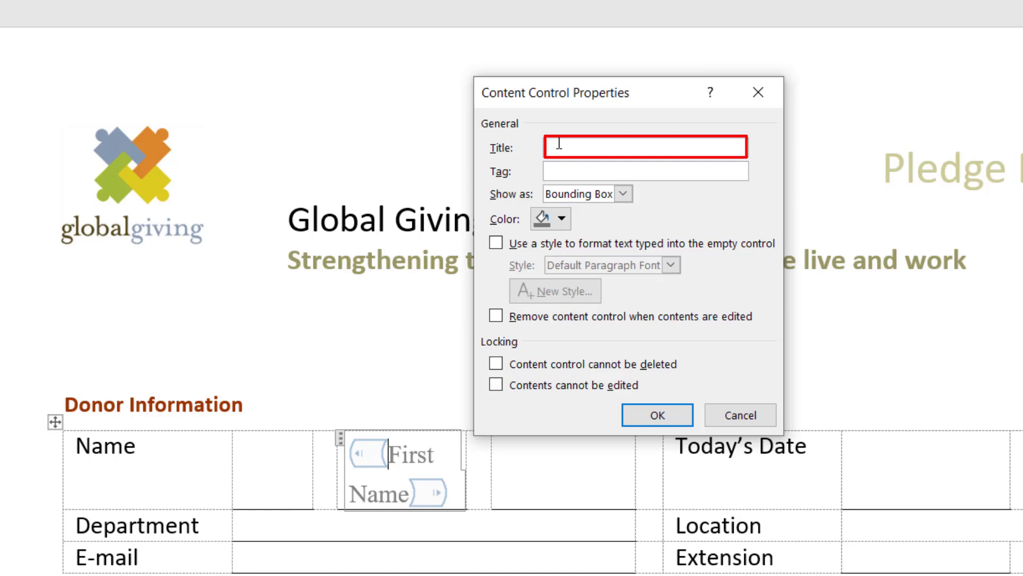
{"action": "type", "text": "First Name"}
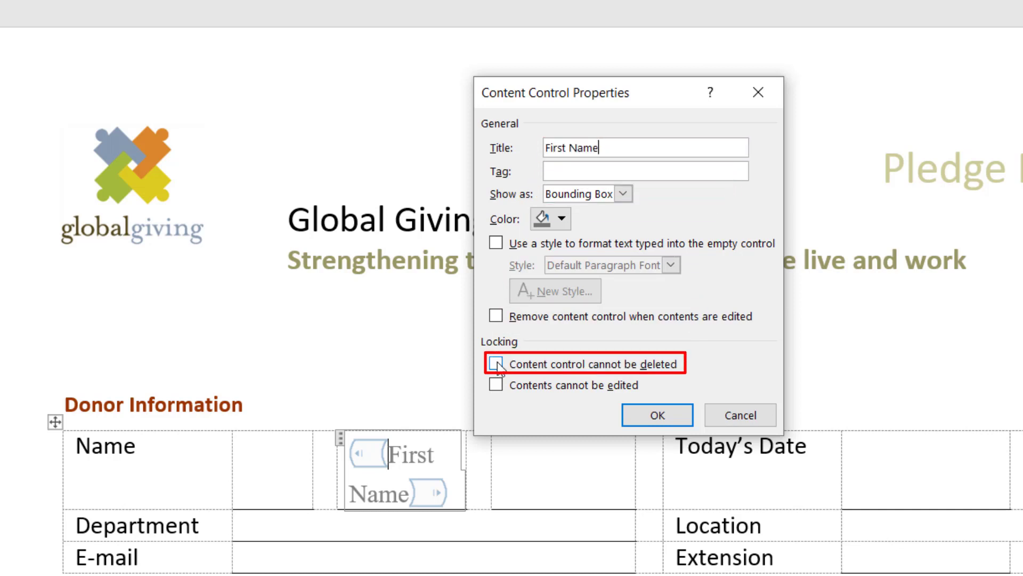
{"action": "left_click", "coordinate": [496, 364]}
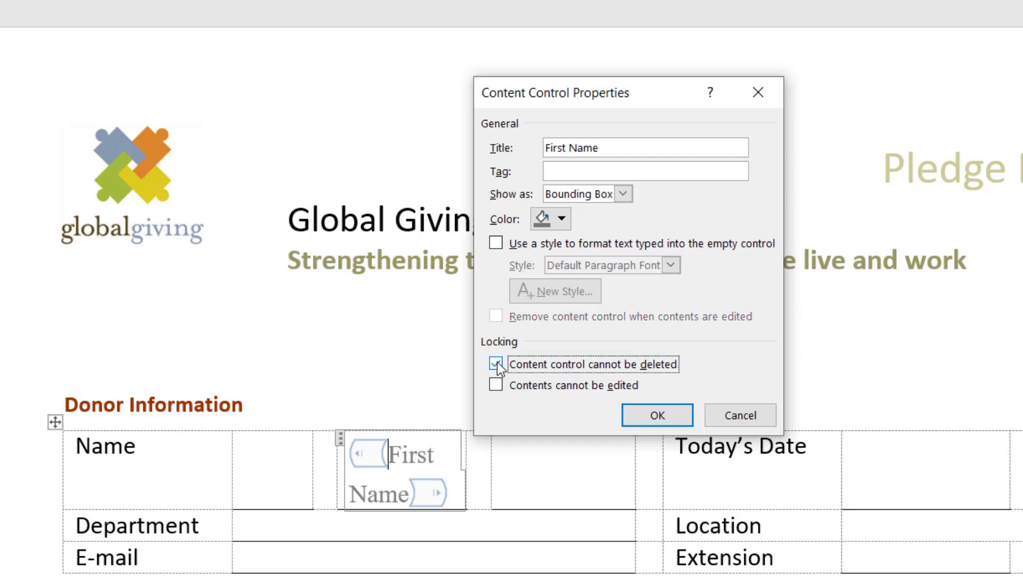
{"action": "left_click", "coordinate": [657, 415]}
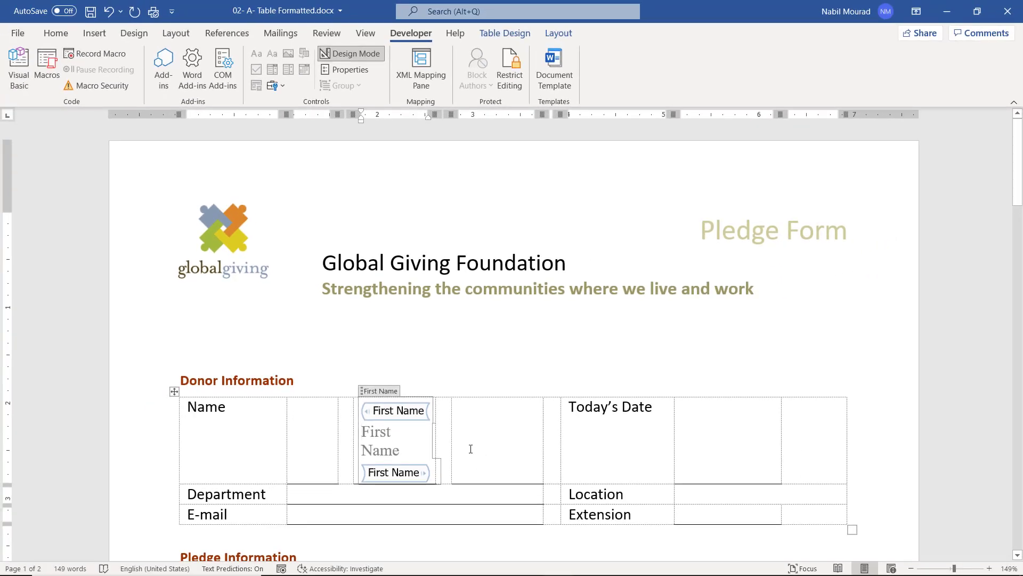
{"action": "left_click", "coordinate": [362, 56]}
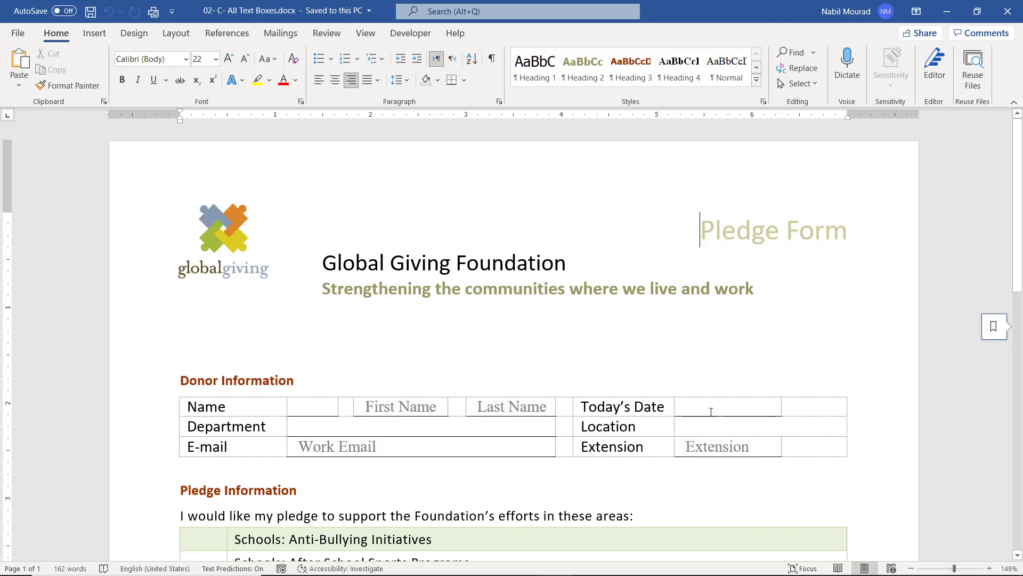
Scroll through 02- C- All Text Boxes.docx to review its completed text controls.
{"action": "scroll", "coordinate": [709, 411], "scroll_direction": "down", "scroll_amount": 7}
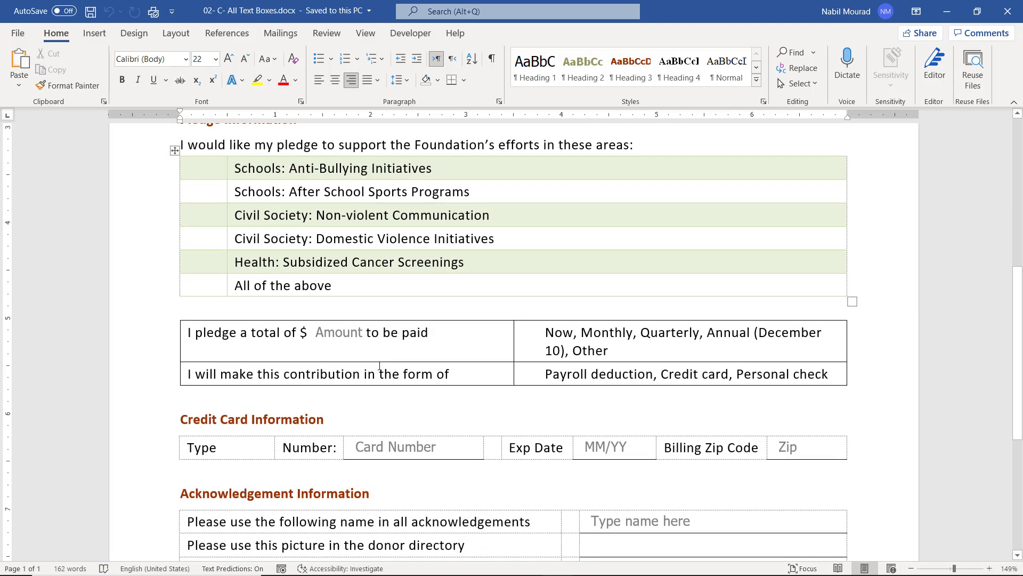
{"action": "scroll", "coordinate": [387, 335], "scroll_direction": "down", "scroll_amount": 1}
{"action": "scroll", "coordinate": [387, 335], "scroll_direction": "down", "scroll_amount": 2}
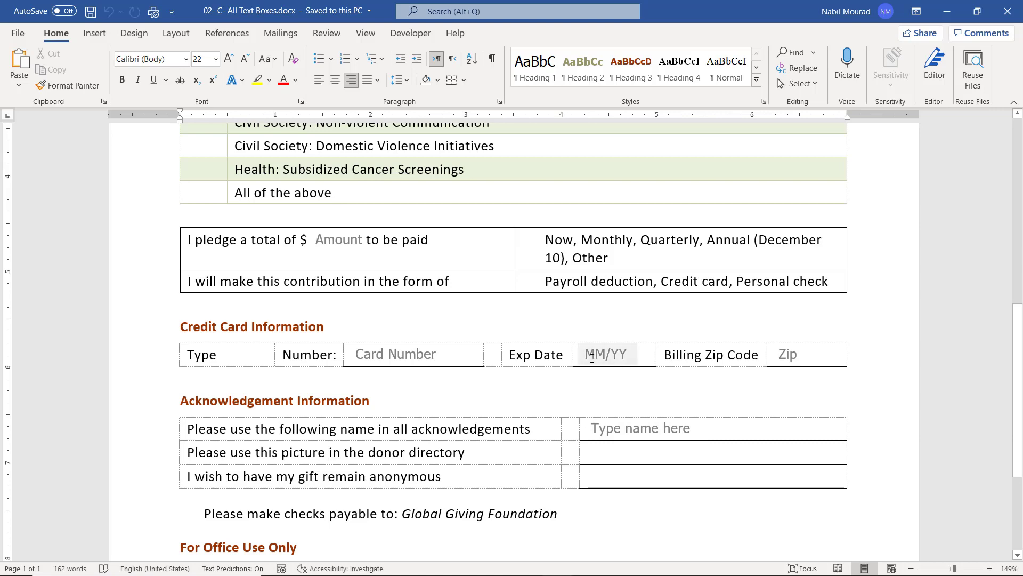
{"action": "scroll", "coordinate": [592, 359], "scroll_direction": "up", "scroll_amount": 8}
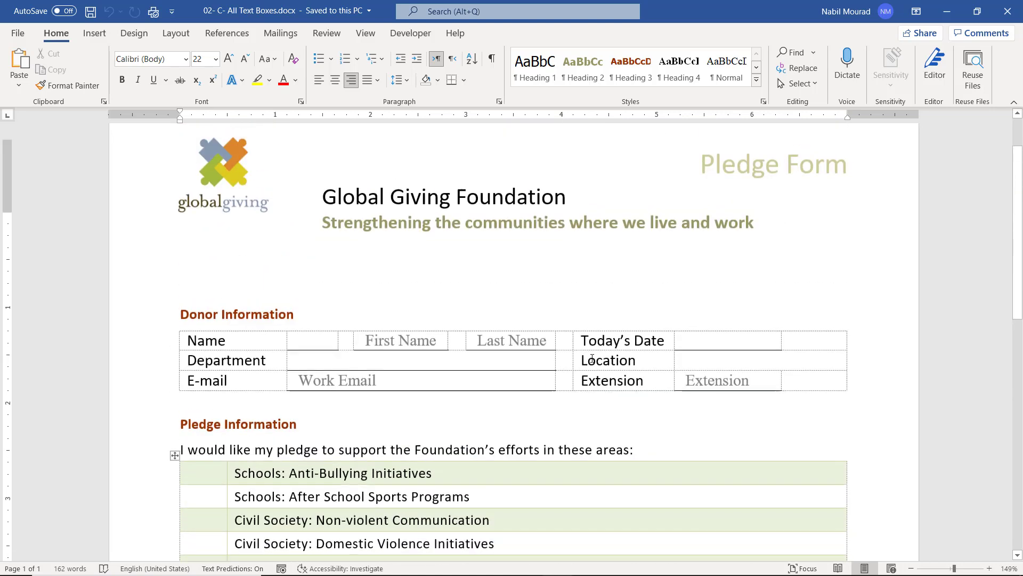
{"action": "scroll", "coordinate": [593, 358], "scroll_direction": "up", "scroll_amount": 2}
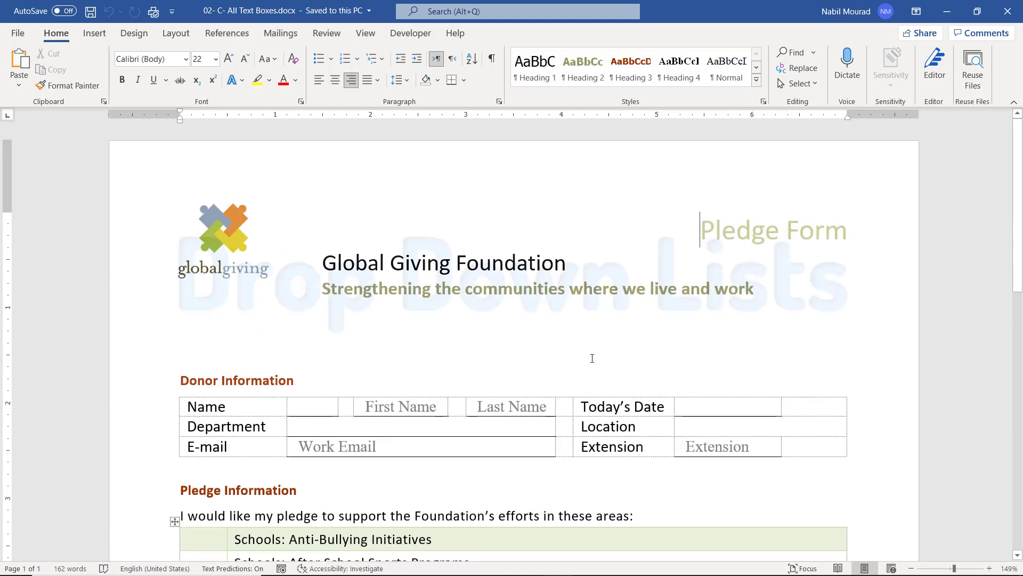
Insert a drop-down list control into the empty first cell of the Name row.
{"action": "left_click", "coordinate": [301, 407]}
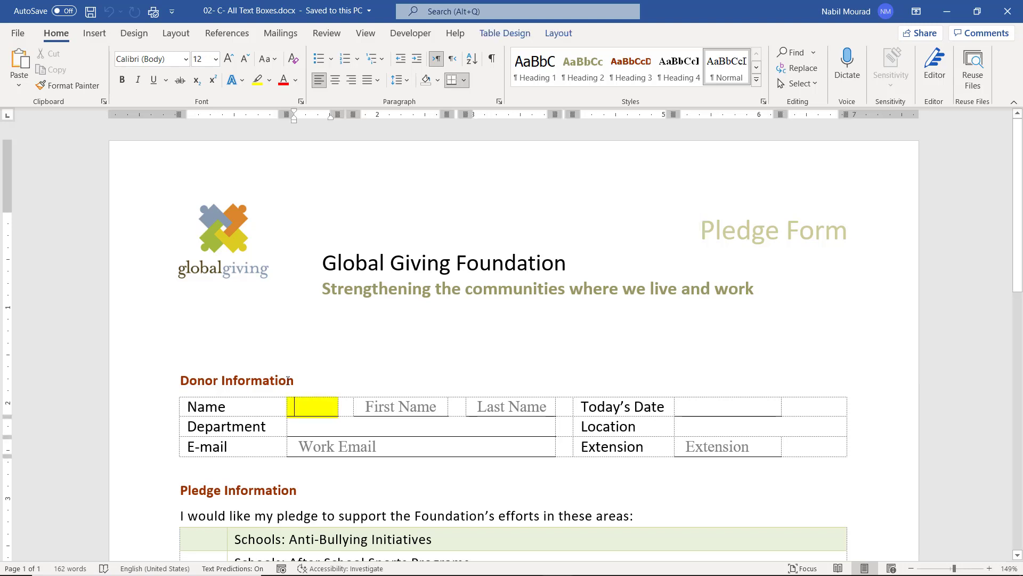
{"action": "left_click", "coordinate": [405, 34]}
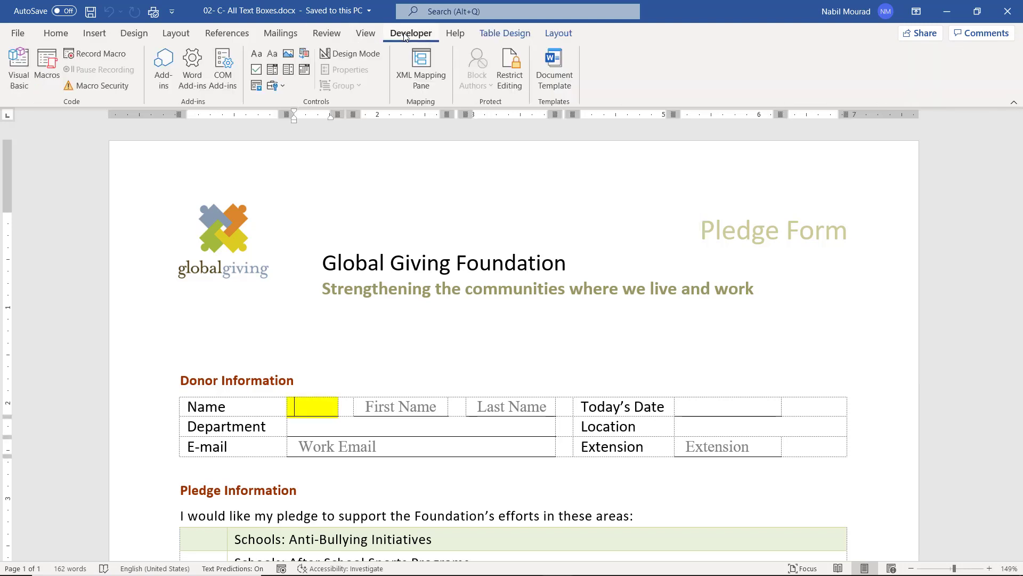
{"action": "left_click", "coordinate": [288, 73]}
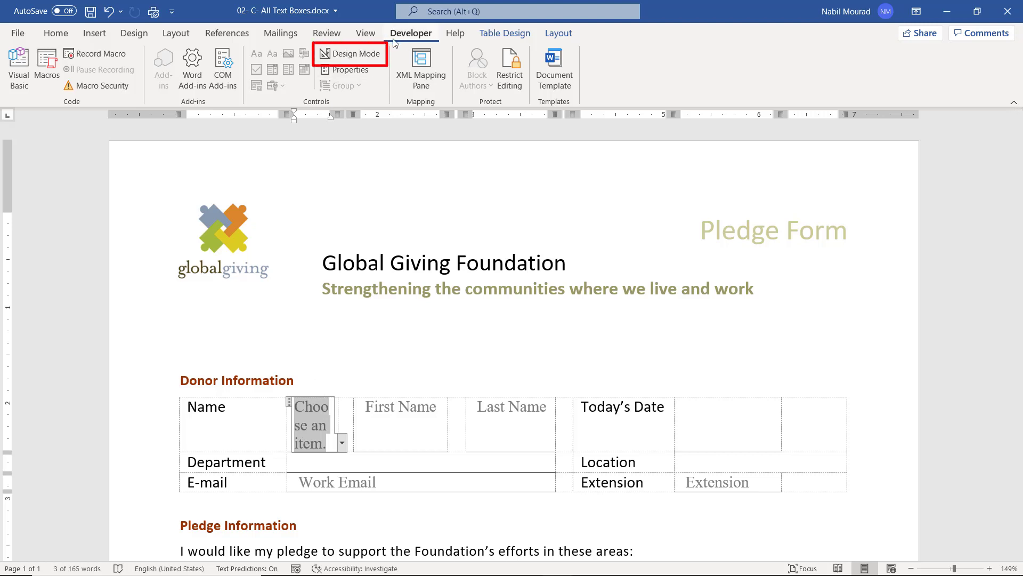
In Design Mode, replace the drop-down's 'Choose an item.' placeholder with 'Title'.
{"action": "left_click", "coordinate": [362, 56]}
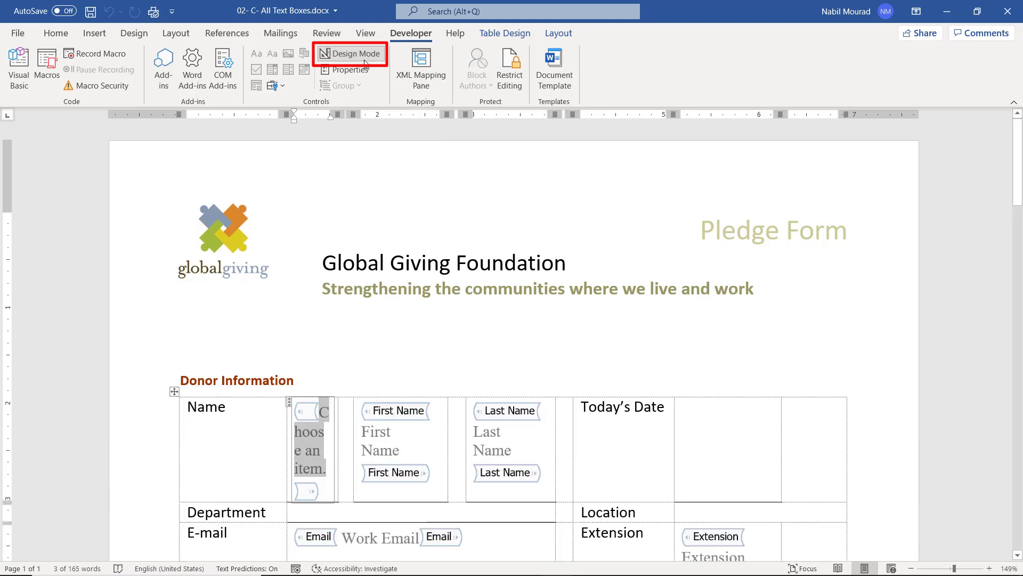
{"action": "left_click", "coordinate": [308, 450]}
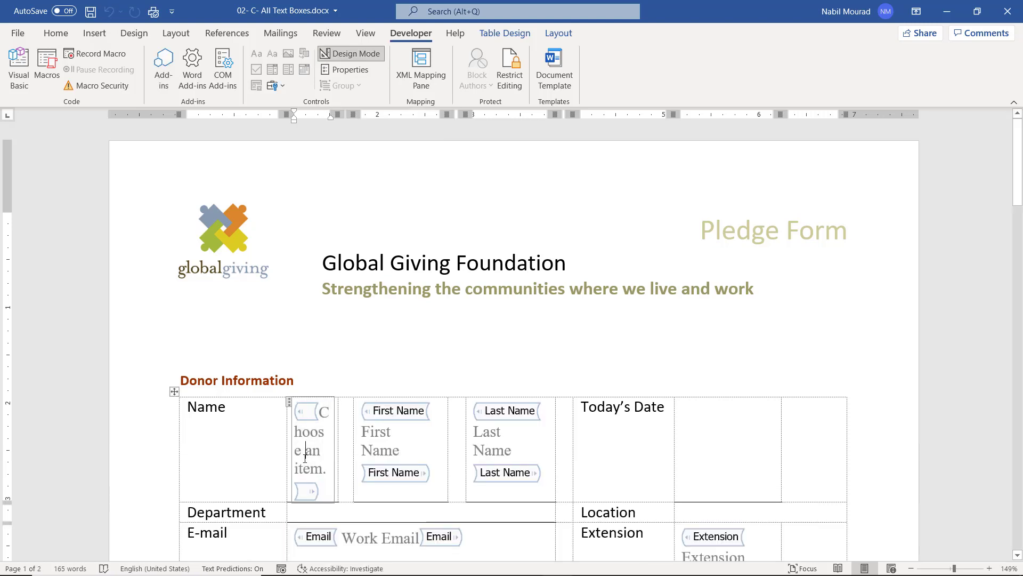
{"action": "double_click", "coordinate": [313, 450]}
{"action": "left_click_drag", "start_coordinate": [326, 460], "coordinate": [328, 464]}
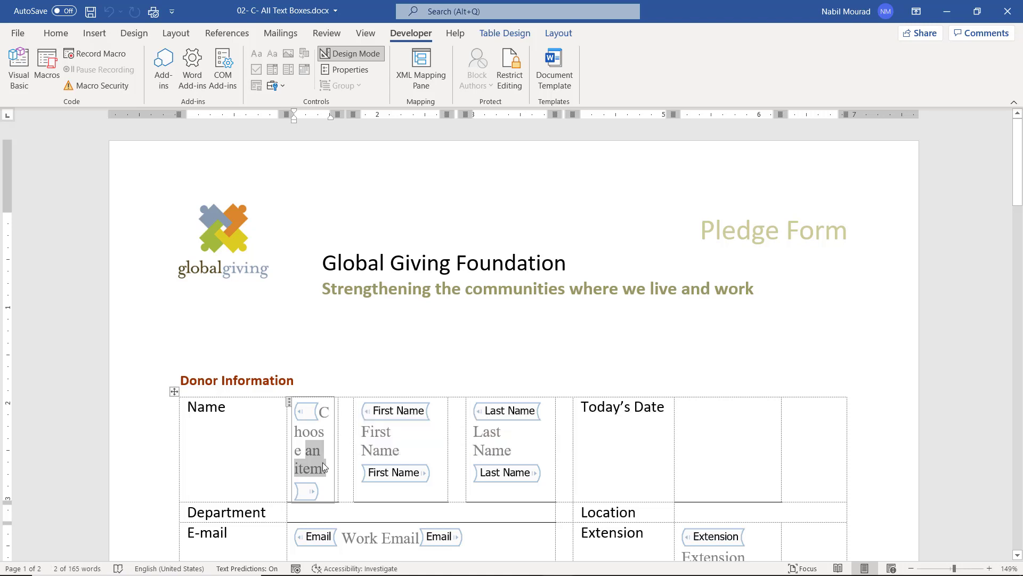
{"action": "type", "text": "Title"}
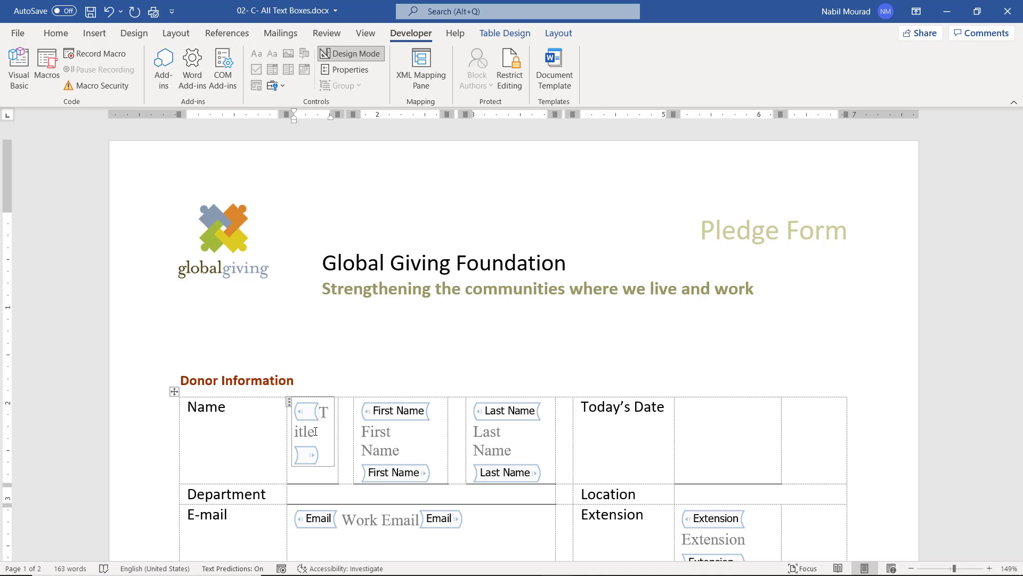
Title the drop-down 'Select Title' and lock it against deletion.
{"action": "left_click", "coordinate": [360, 71]}
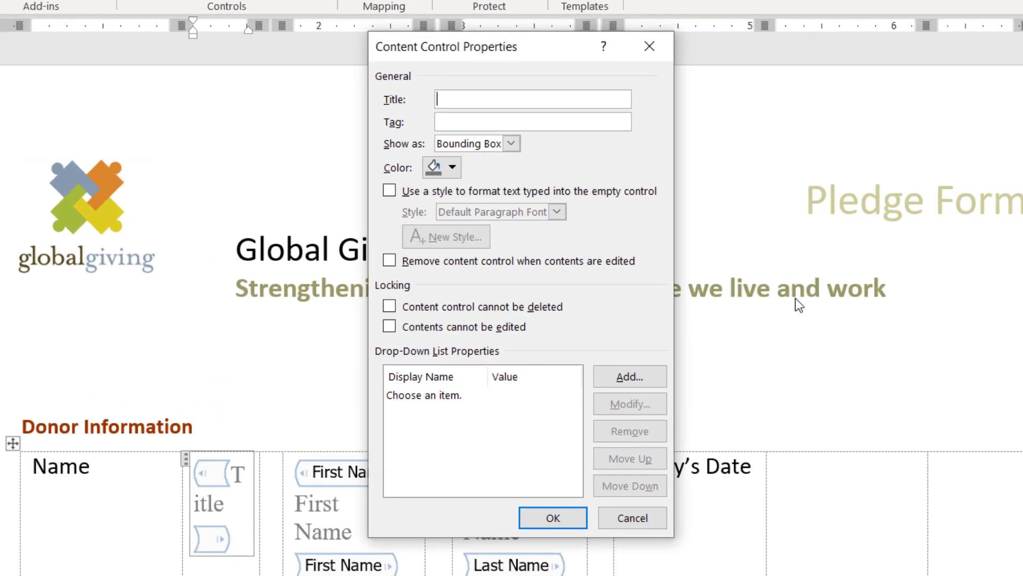
{"action": "type", "text": "Select Title"}
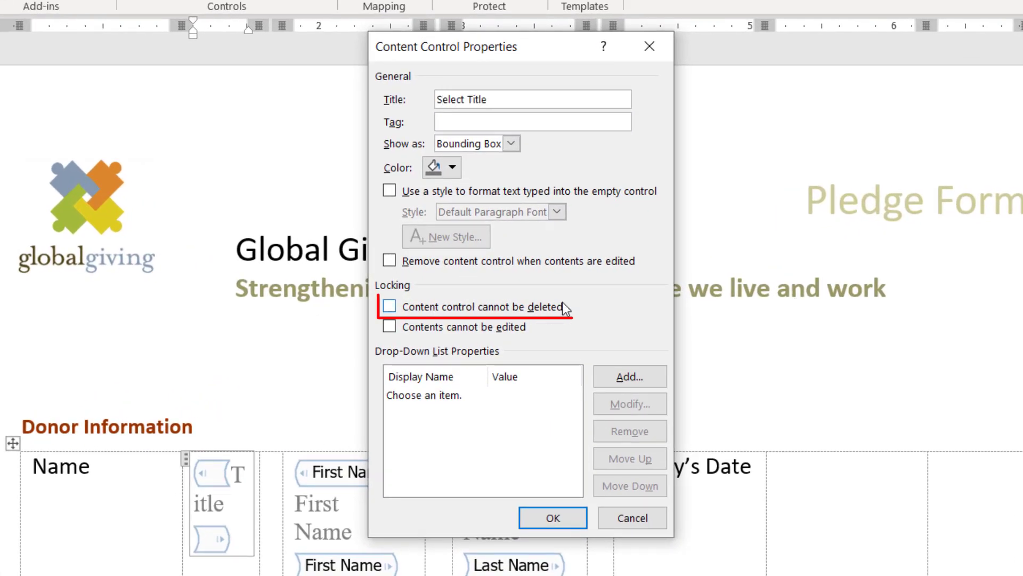
{"action": "left_click", "coordinate": [390, 307]}
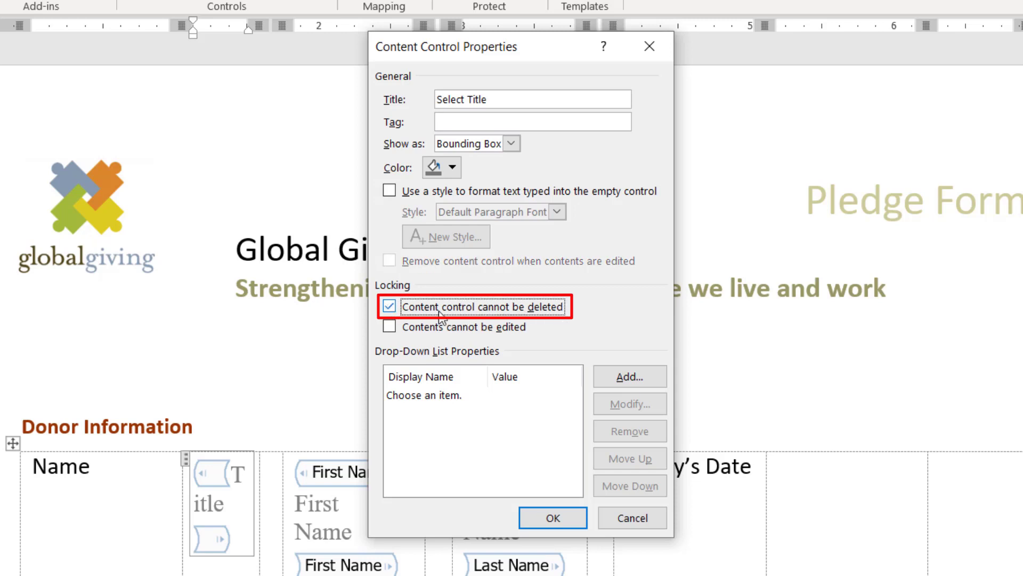
Add the list choices Dr., Mr., Mrs. and Miss.
{"action": "left_click", "coordinate": [629, 379]}
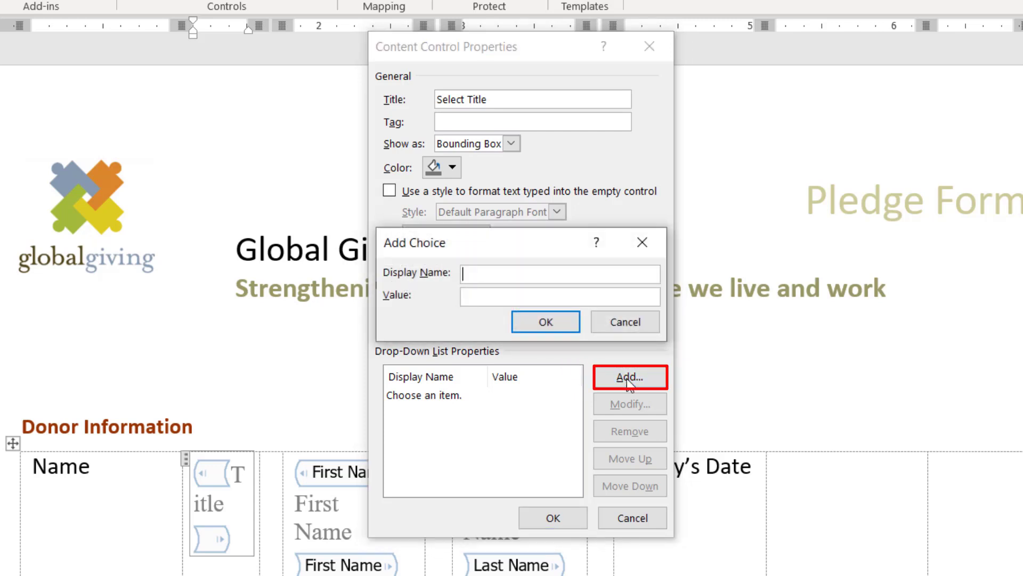
{"action": "type", "text": "Dr."}
{"action": "key", "text": "Return"}
{"action": "left_click", "coordinate": [627, 380]}
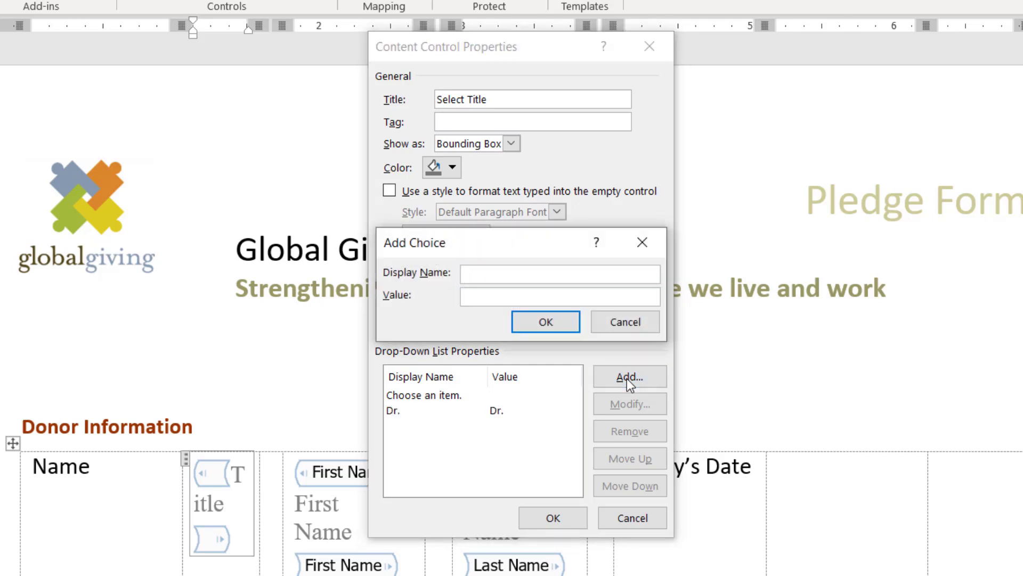
{"action": "type", "text": "Mr."}
{"action": "key", "text": "Return"}
{"action": "left_click", "coordinate": [627, 379]}
{"action": "type", "text": "Mrs."}
{"action": "key", "text": "Return"}
{"action": "left_click", "coordinate": [627, 379]}
{"action": "type", "text": "Miss"}
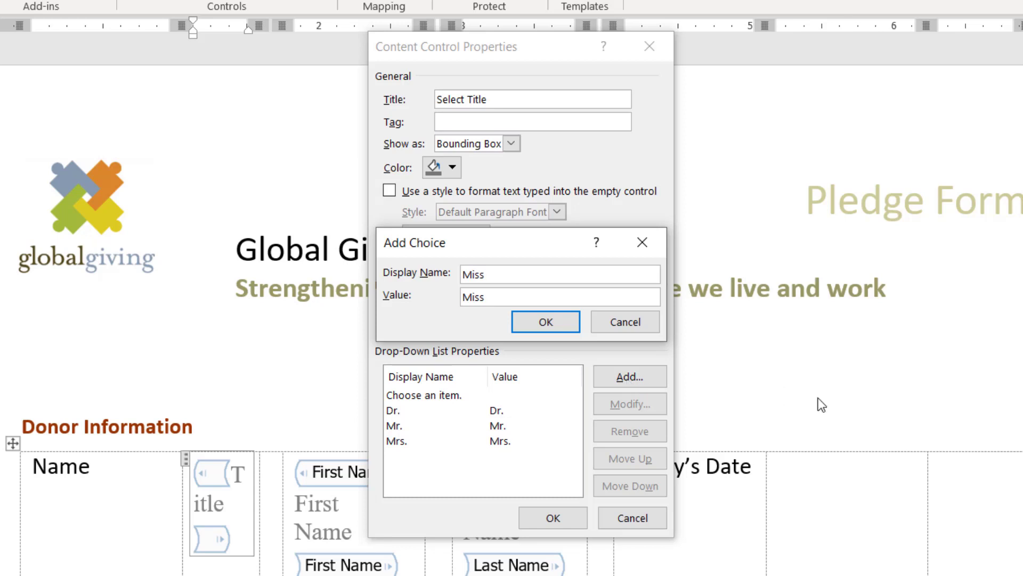
Save the control settings, leave Design Mode, and test the Title list's choices.
{"action": "left_click", "coordinate": [554, 520]}
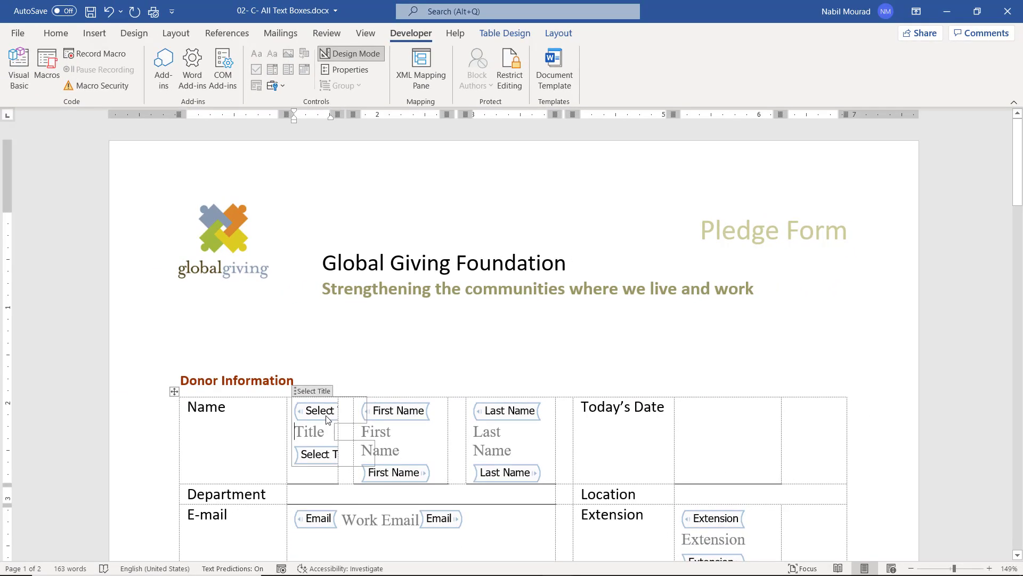
{"action": "left_click", "coordinate": [360, 55]}
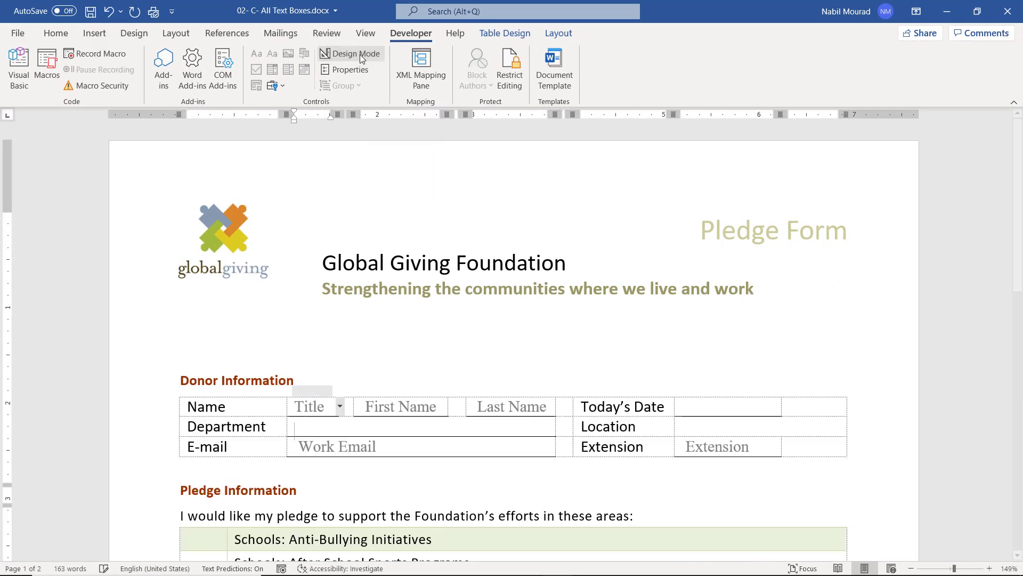
{"action": "left_click", "coordinate": [341, 406]}
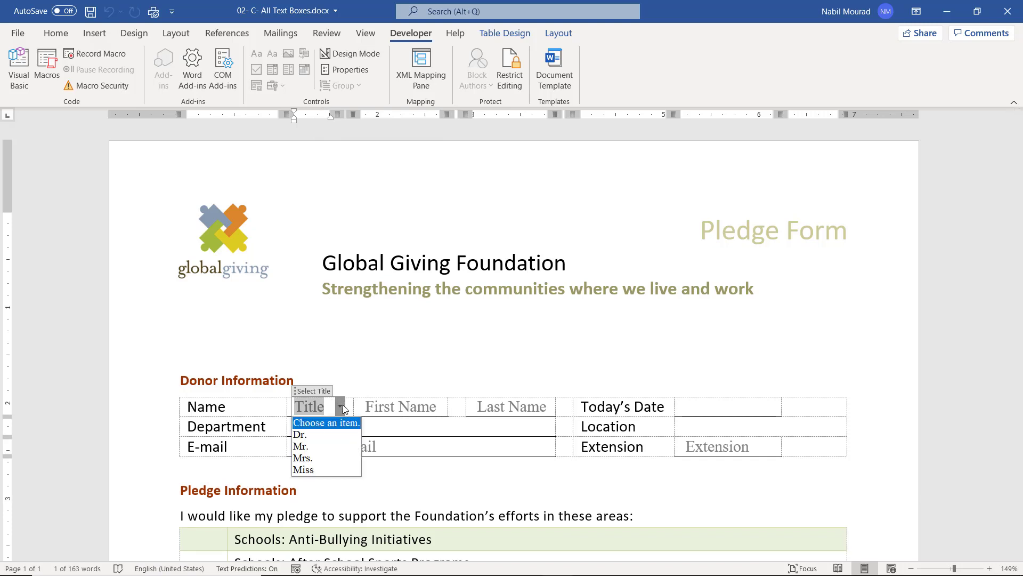
Close the Title list without choosing and scroll down the form.
{"action": "left_click", "coordinate": [344, 405]}
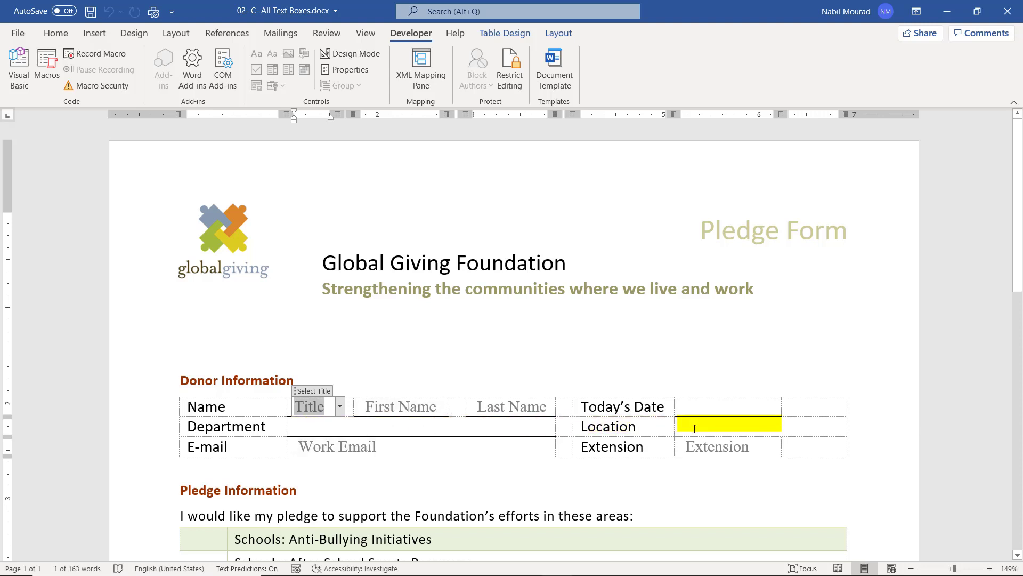
{"action": "scroll", "coordinate": [704, 409], "scroll_direction": "down", "scroll_amount": 5}
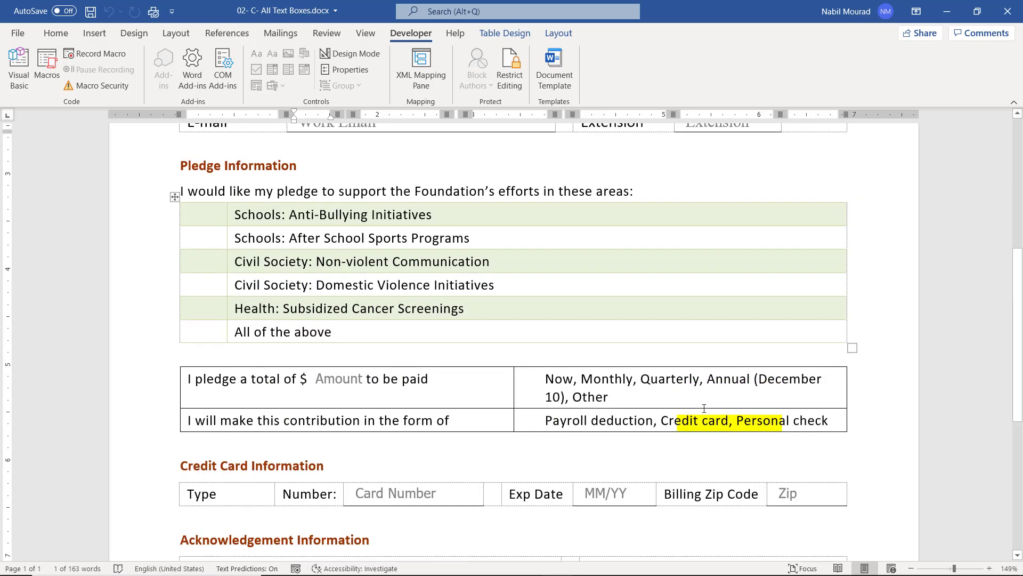
{"action": "scroll", "coordinate": [704, 408], "scroll_direction": "down", "scroll_amount": 2}
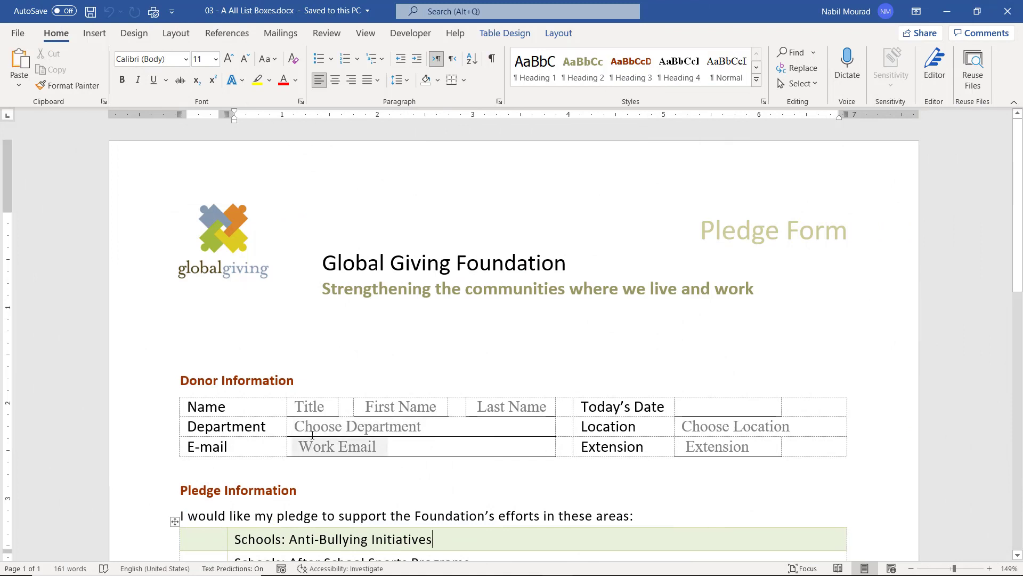
Open and close the Title, Department and Location drop-downs to review their choices.
{"action": "left_click", "coordinate": [330, 404]}
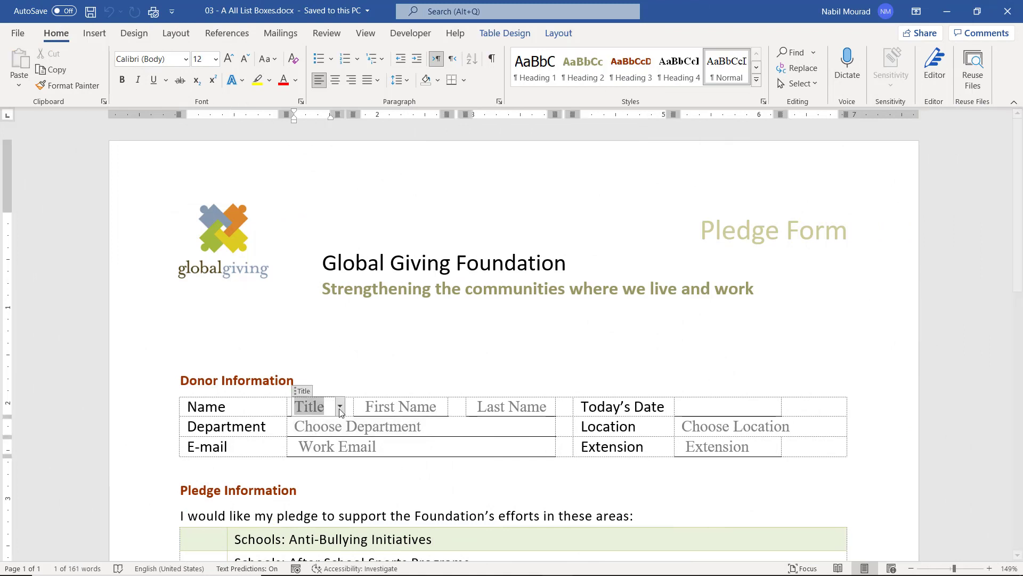
{"action": "left_click", "coordinate": [339, 407]}
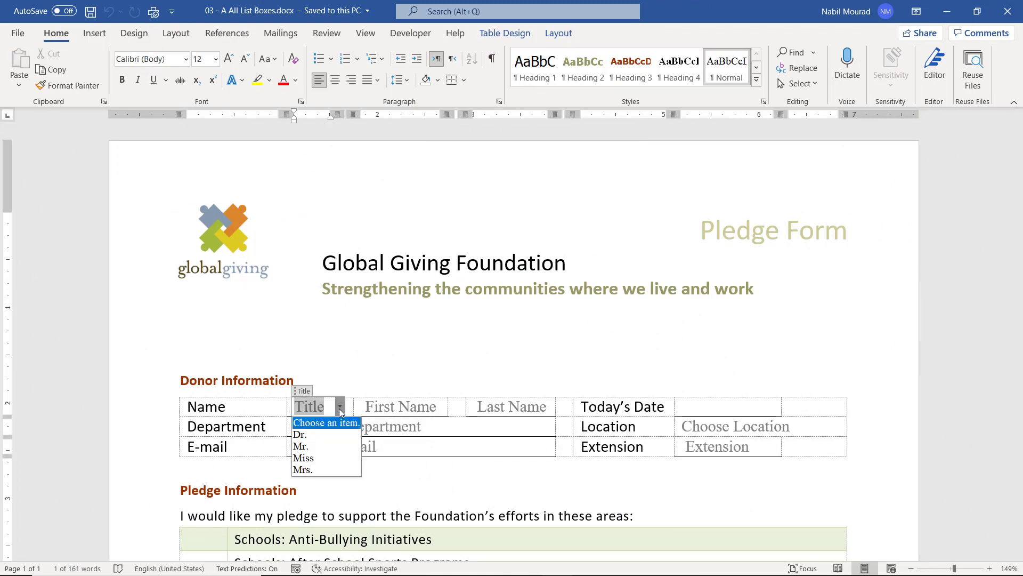
{"action": "left_click", "coordinate": [339, 408]}
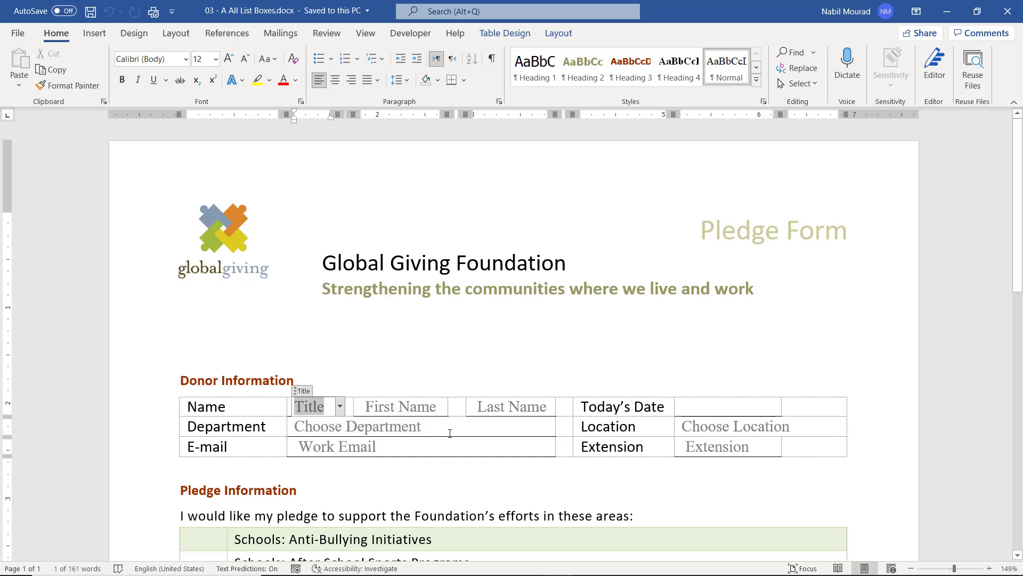
{"action": "left_click", "coordinate": [493, 431]}
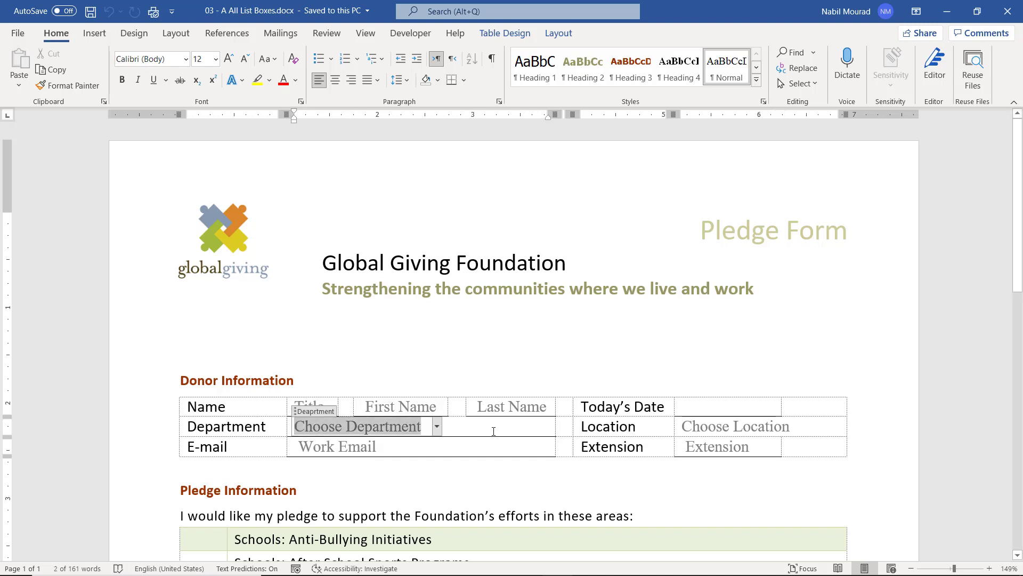
{"action": "left_click", "coordinate": [437, 429]}
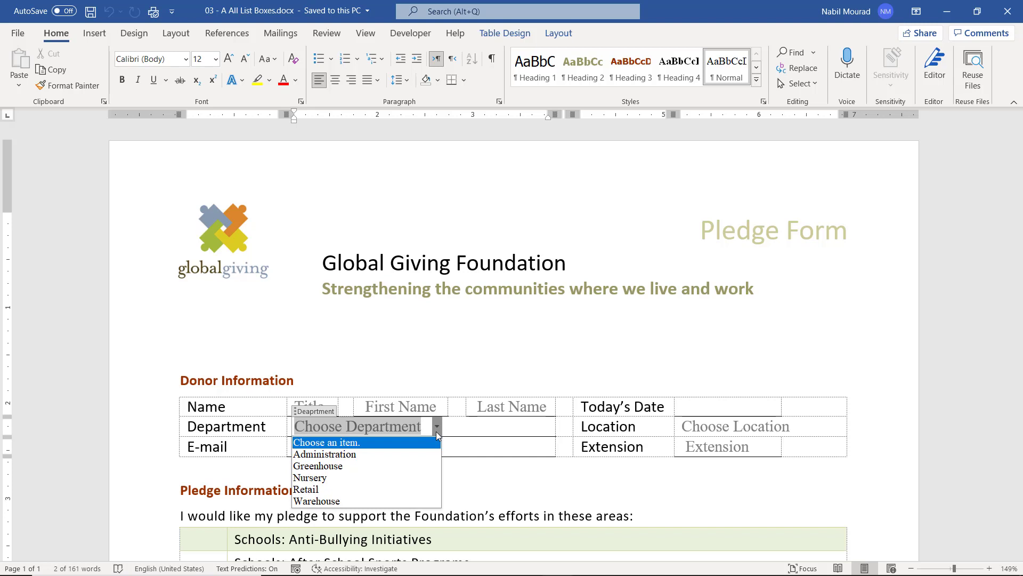
{"action": "left_click", "coordinate": [437, 429]}
{"action": "left_click", "coordinate": [796, 428]}
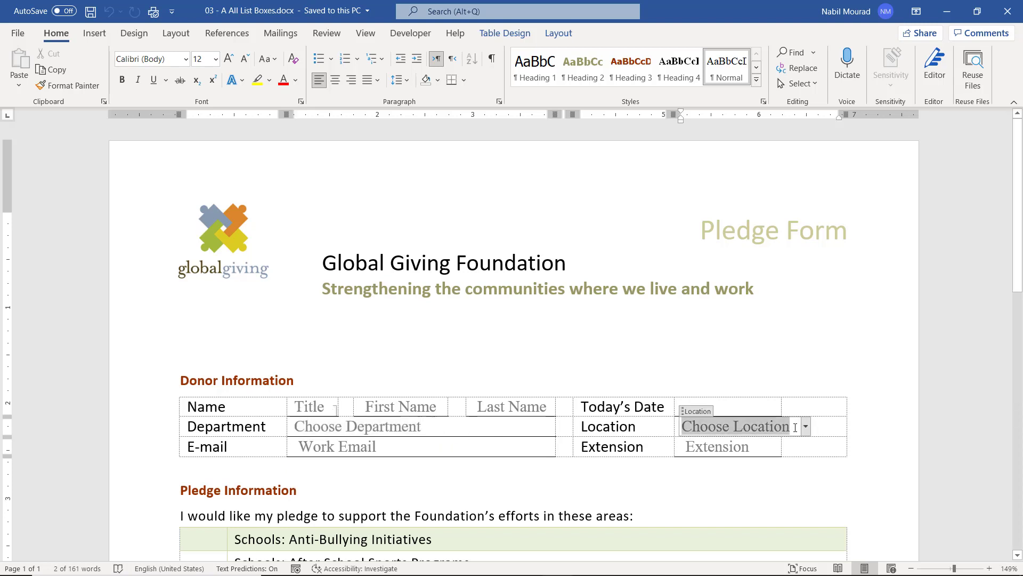
{"action": "left_click", "coordinate": [805, 426]}
{"action": "left_click", "coordinate": [805, 427]}
Review the card type choices, then return to the top and scroll down the form.
{"action": "scroll", "coordinate": [790, 463], "scroll_direction": "down", "scroll_amount": 6}
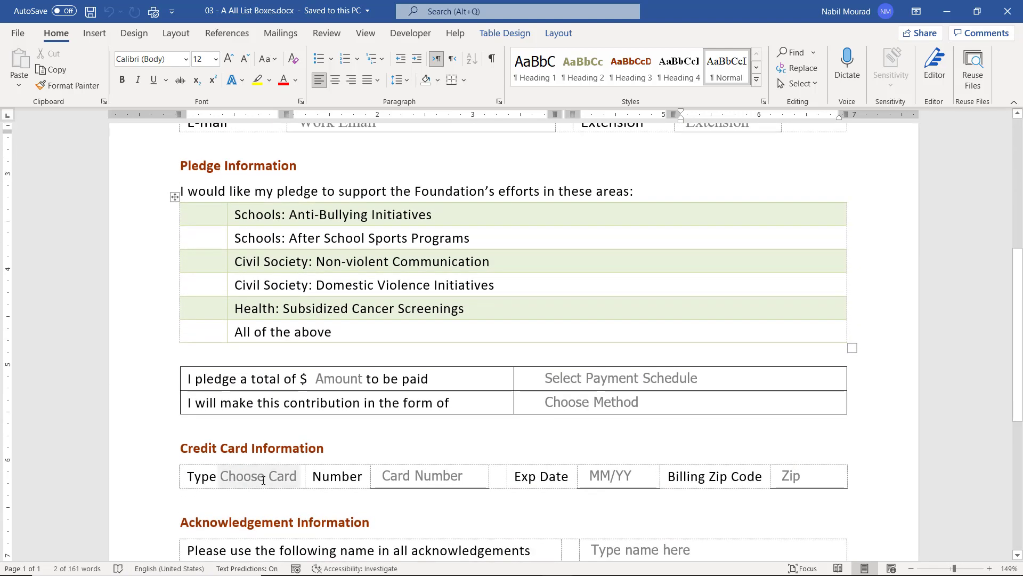
{"action": "left_click", "coordinate": [253, 478]}
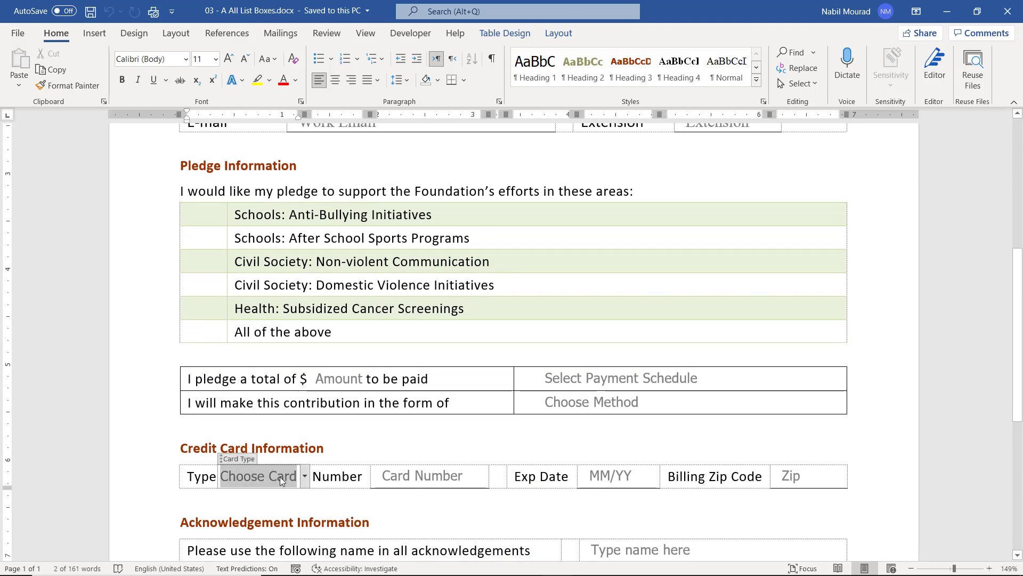
{"action": "left_click", "coordinate": [305, 477]}
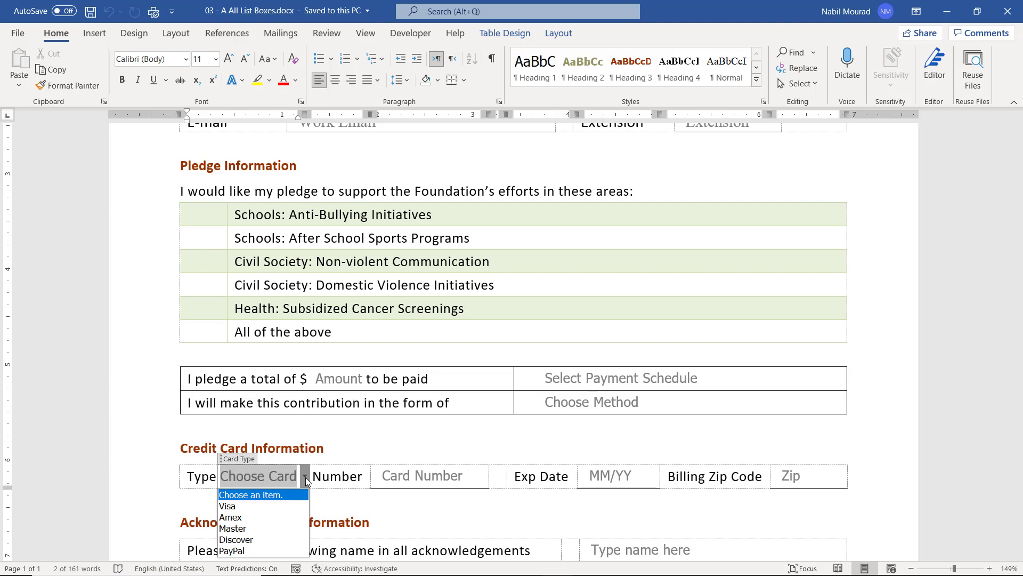
{"action": "key", "text": "Escape"}
{"action": "key", "text": "ctrl+Home"}
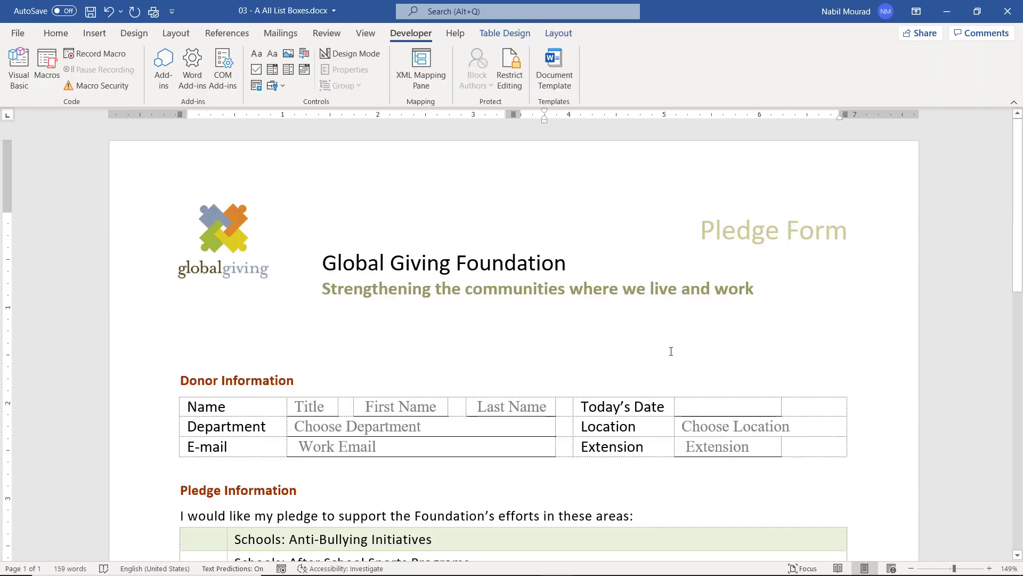
{"action": "scroll", "coordinate": [651, 377], "scroll_direction": "down", "scroll_amount": 6}
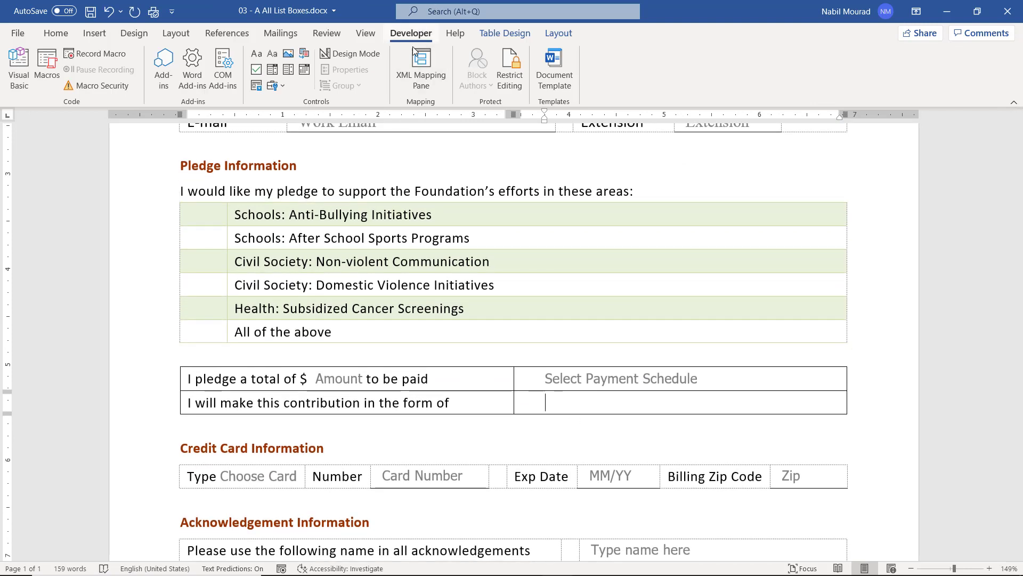
Insert a combo box in the contribution-method cell with placeholder 'Choose an item...'.
{"action": "left_click", "coordinate": [272, 72]}
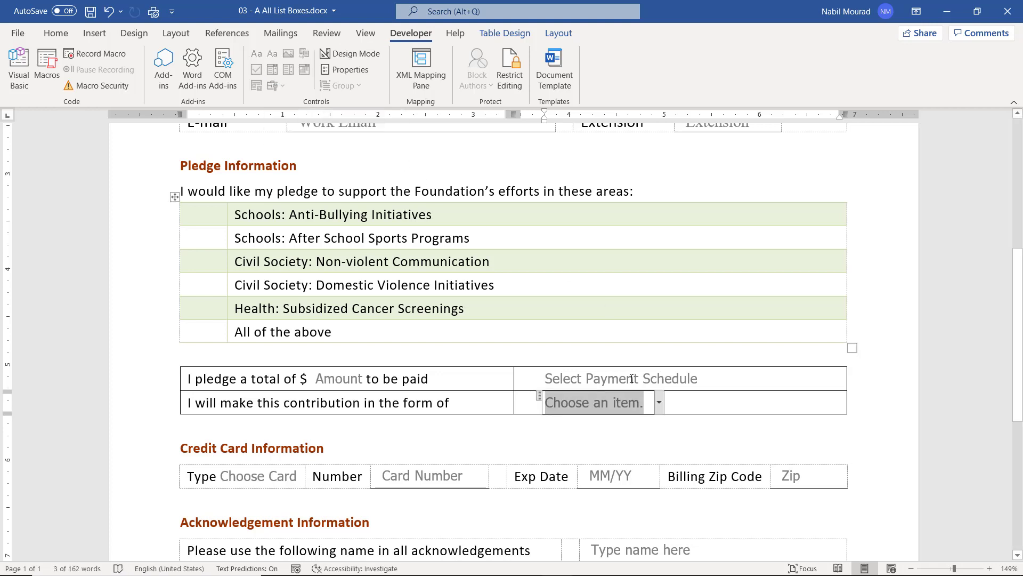
{"action": "left_click", "coordinate": [359, 59]}
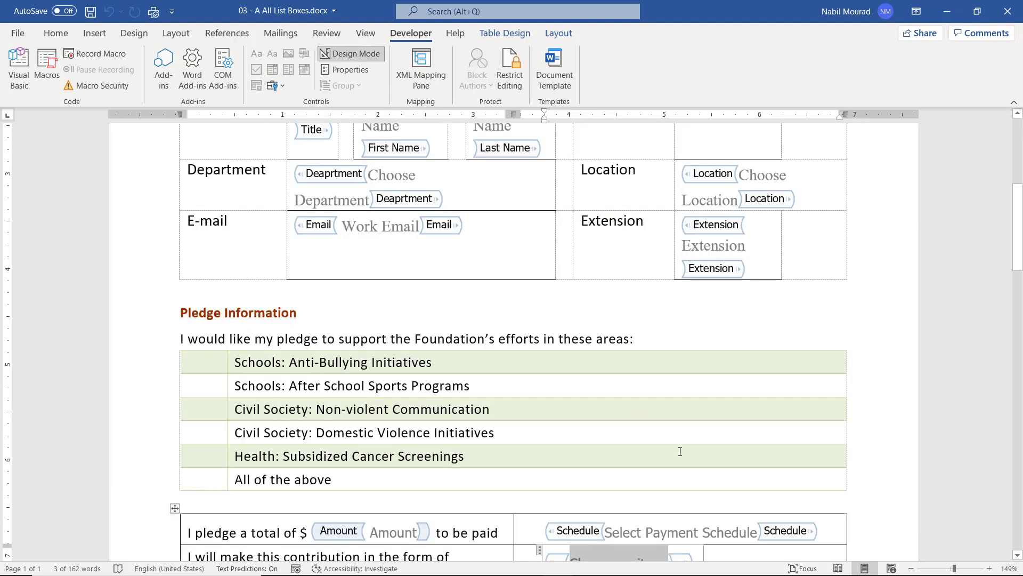
{"action": "scroll", "coordinate": [773, 345], "scroll_direction": "down", "scroll_amount": 5}
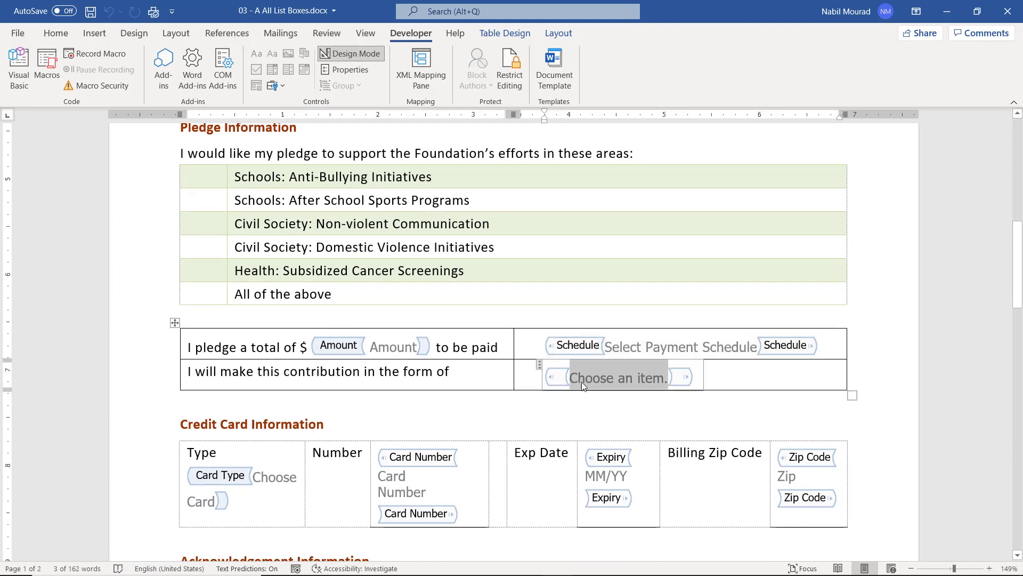
{"action": "left_click", "coordinate": [581, 378]}
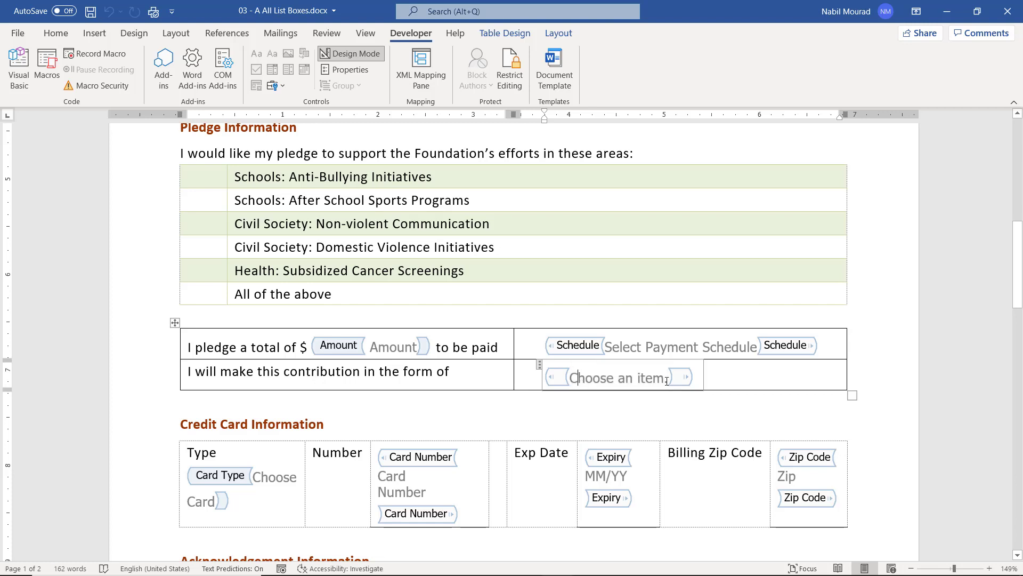
{"action": "left_click", "coordinate": [666, 378]}
{"action": "type", "text": "..."}
{"action": "left_click", "coordinate": [342, 72]}
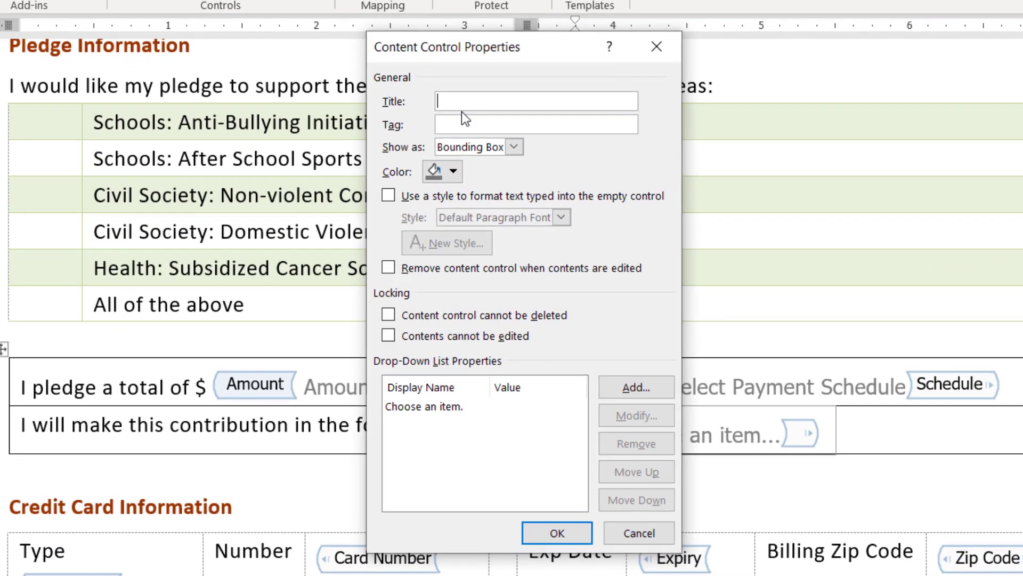
Title the combo box 'Payment Method', lock it, and add the Payroll Withholding choice.
{"action": "type", "text": "Payment Method"}
{"action": "left_click", "coordinate": [388, 315]}
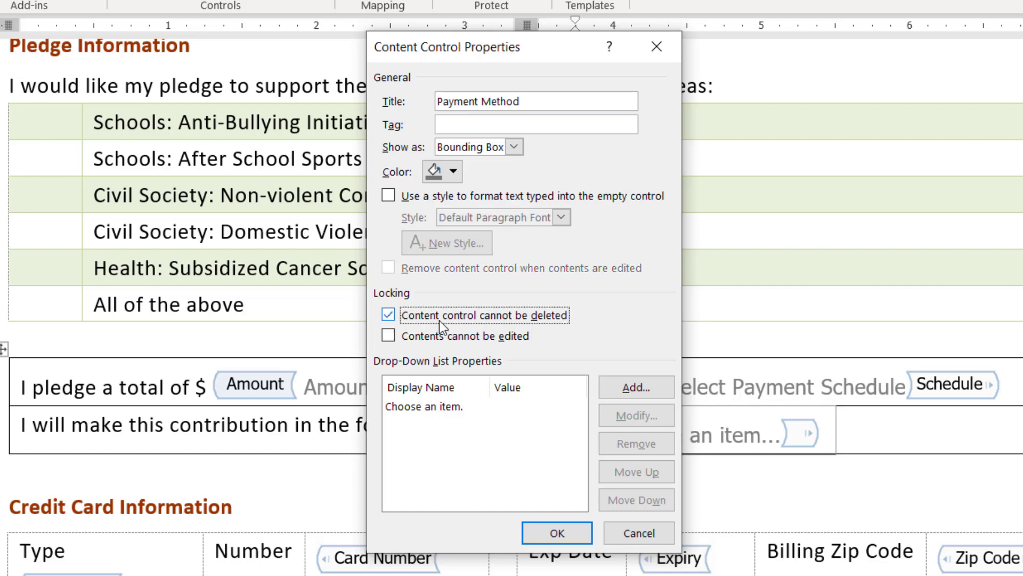
{"action": "left_click", "coordinate": [627, 387]}
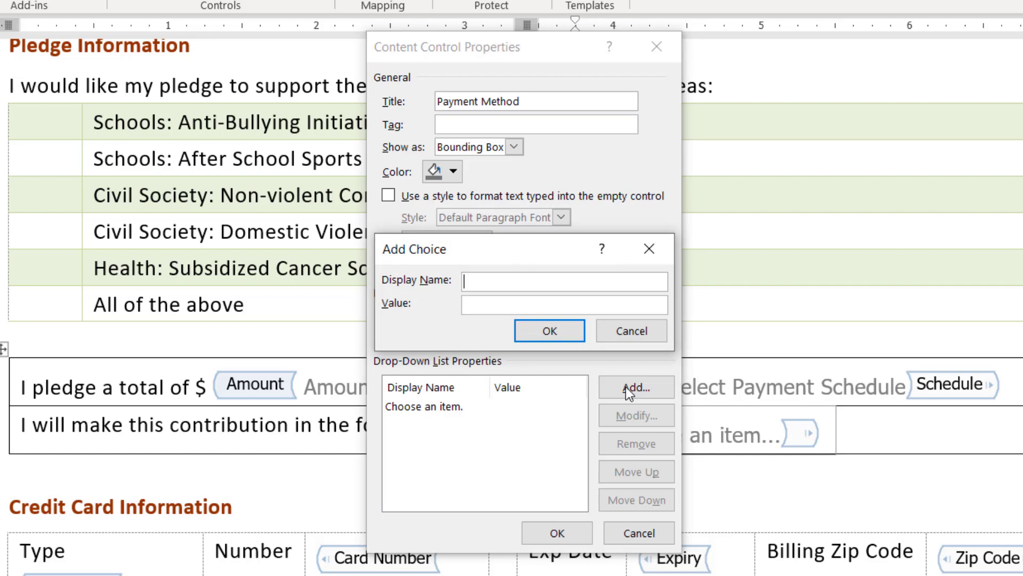
{"action": "type", "text": "Payroll Withholding"}
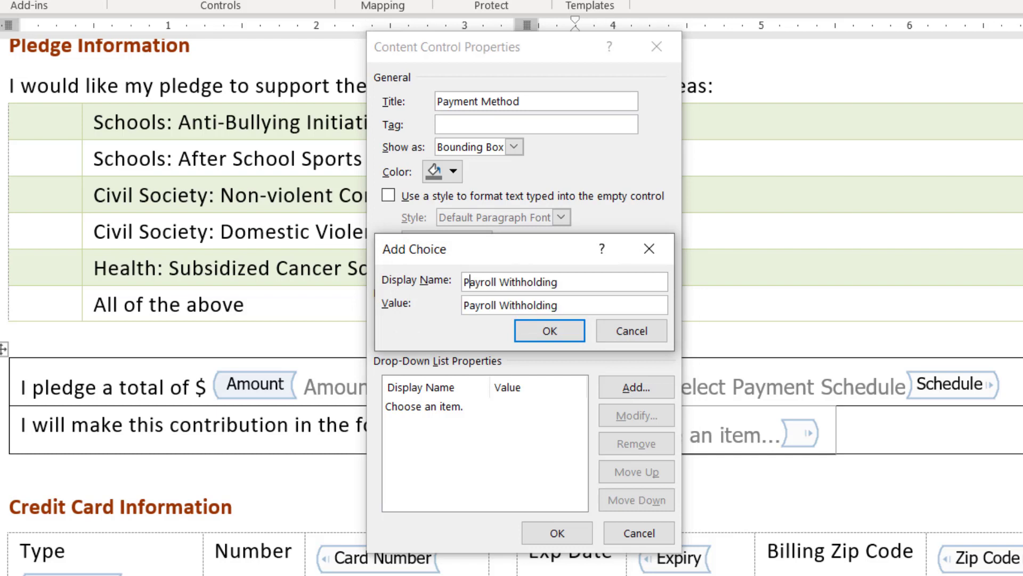
{"action": "key", "text": "Return"}
{"action": "key", "text": "Return"}
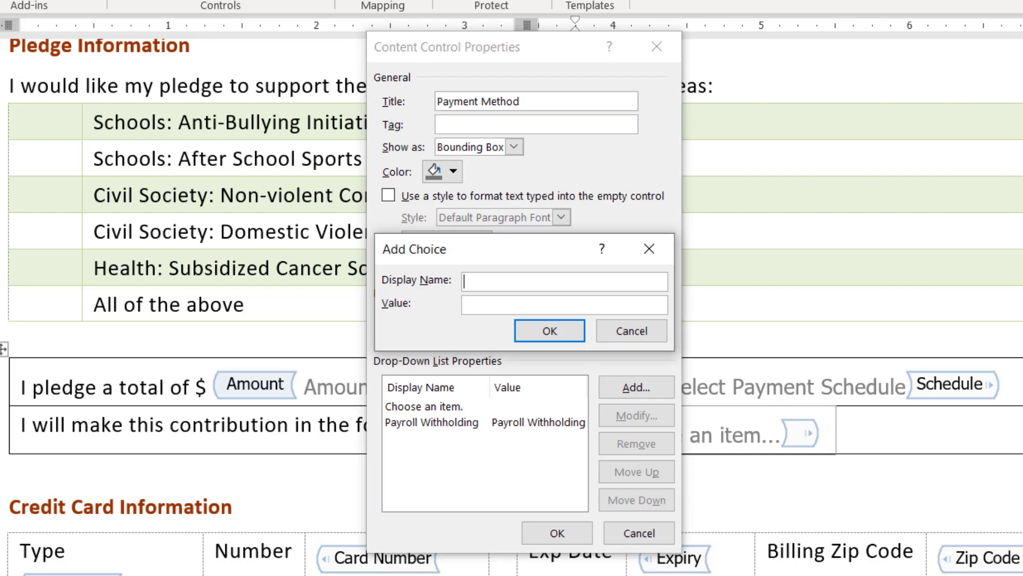
Add 'Check Payable to Global Giving' and 'Credit Card' choices, save, and exit Design Mode.
{"action": "type", "text": "Check Payable to Global Giving"}
{"action": "key", "text": "Return"}
{"action": "key", "text": "Return"}
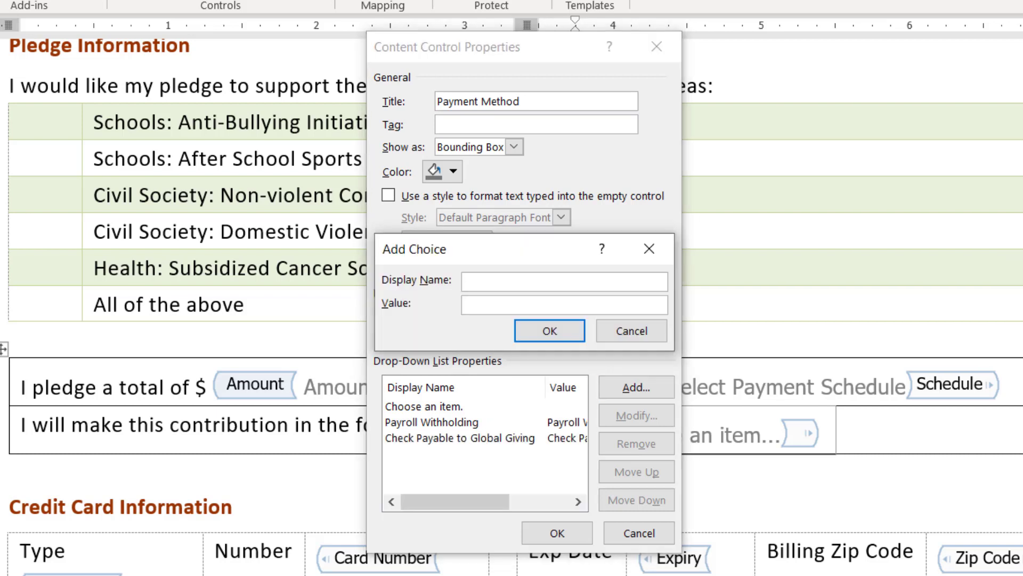
{"action": "type", "text": "Credit Card"}
{"action": "left_click", "coordinate": [536, 331]}
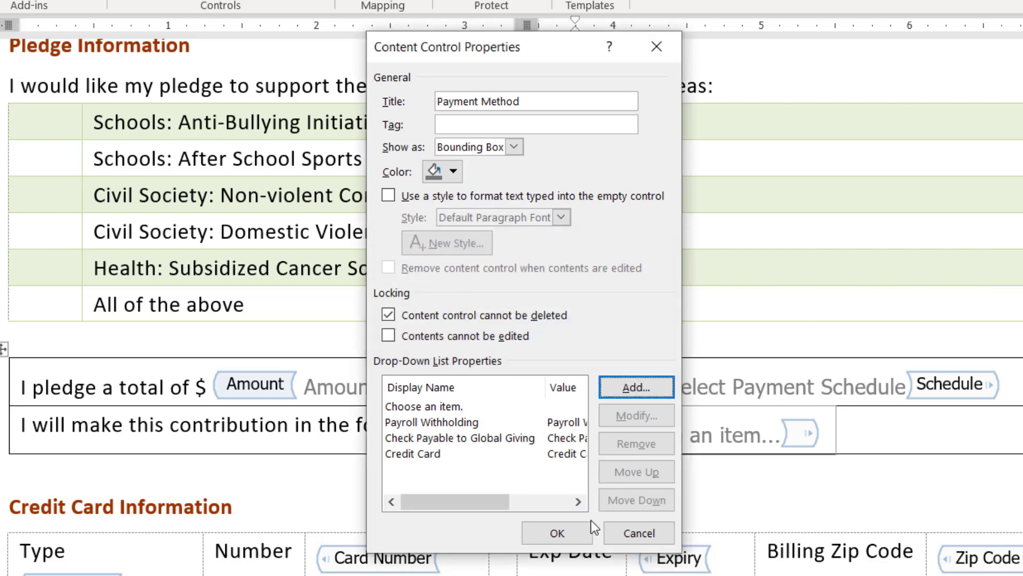
{"action": "left_click", "coordinate": [566, 536]}
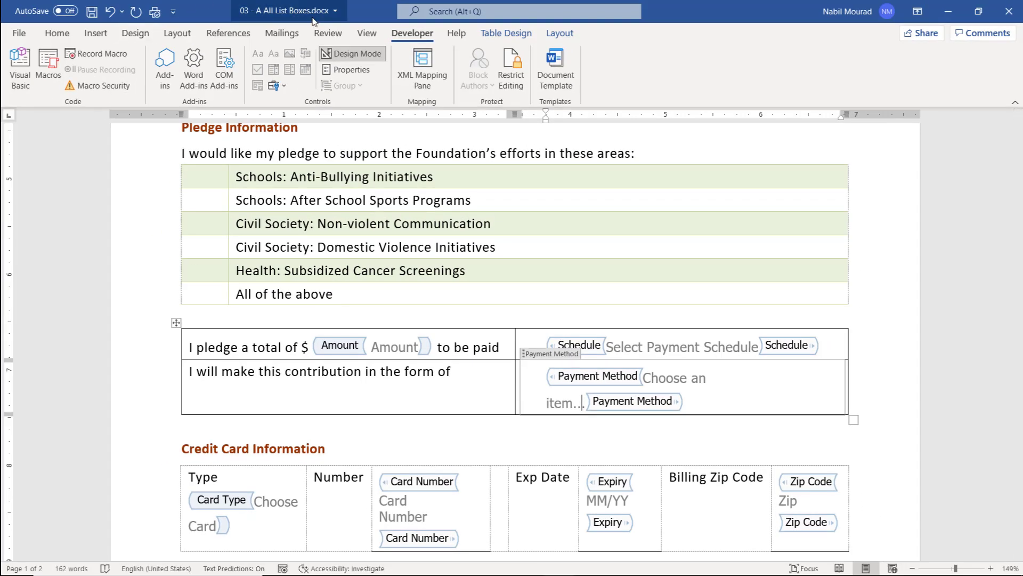
{"action": "left_click", "coordinate": [367, 55]}
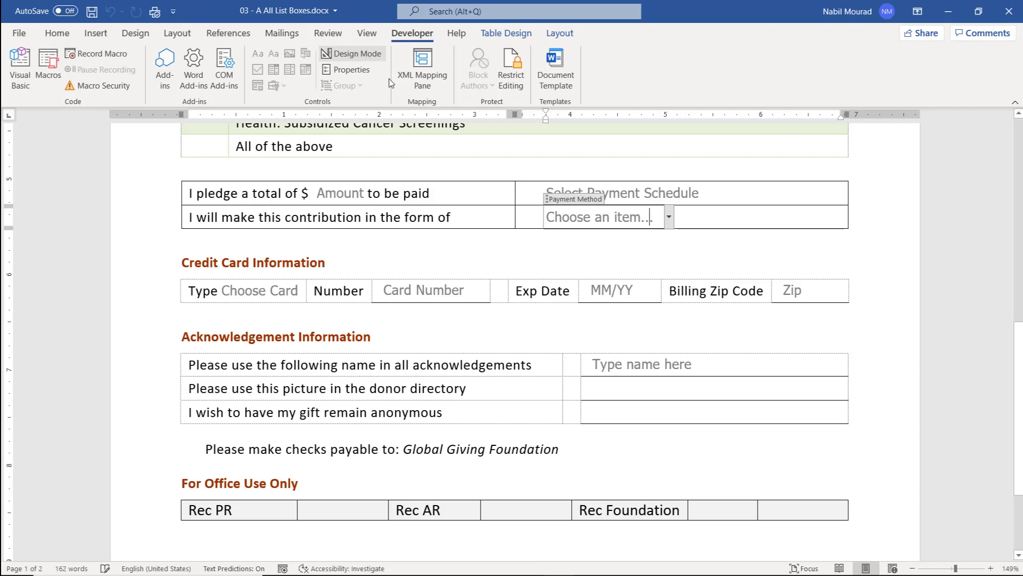
{"action": "left_click", "coordinate": [669, 217]}
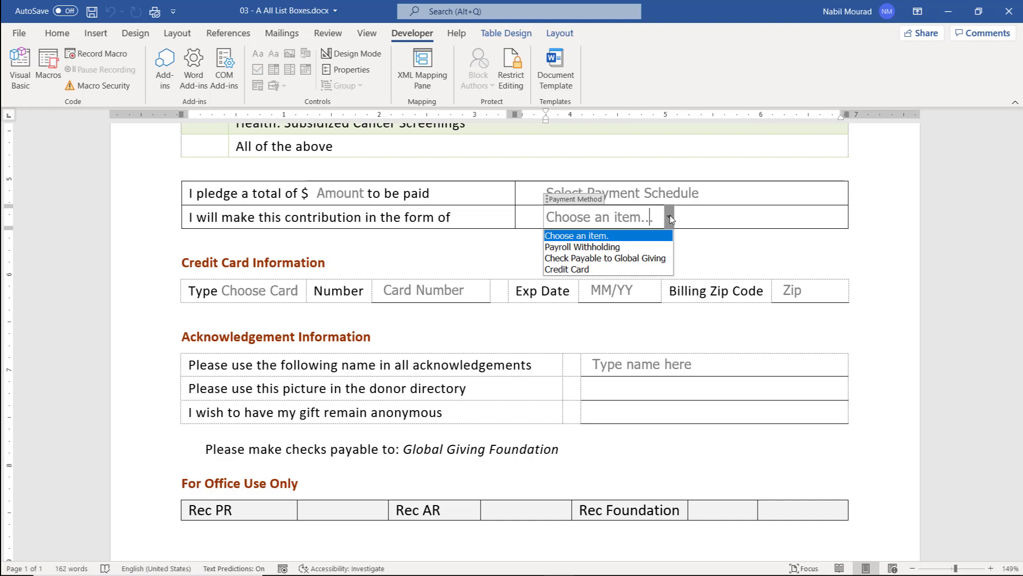
{"action": "left_click", "coordinate": [670, 217]}
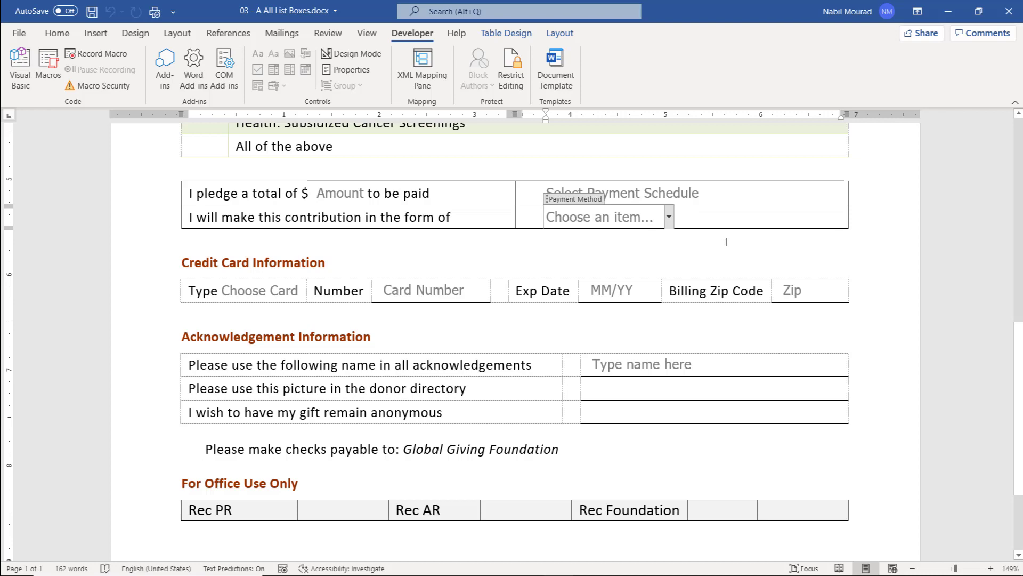
{"action": "scroll", "coordinate": [726, 242], "scroll_direction": "up", "scroll_amount": 3}
{"action": "scroll", "coordinate": [726, 242], "scroll_direction": "up", "scroll_amount": 6}
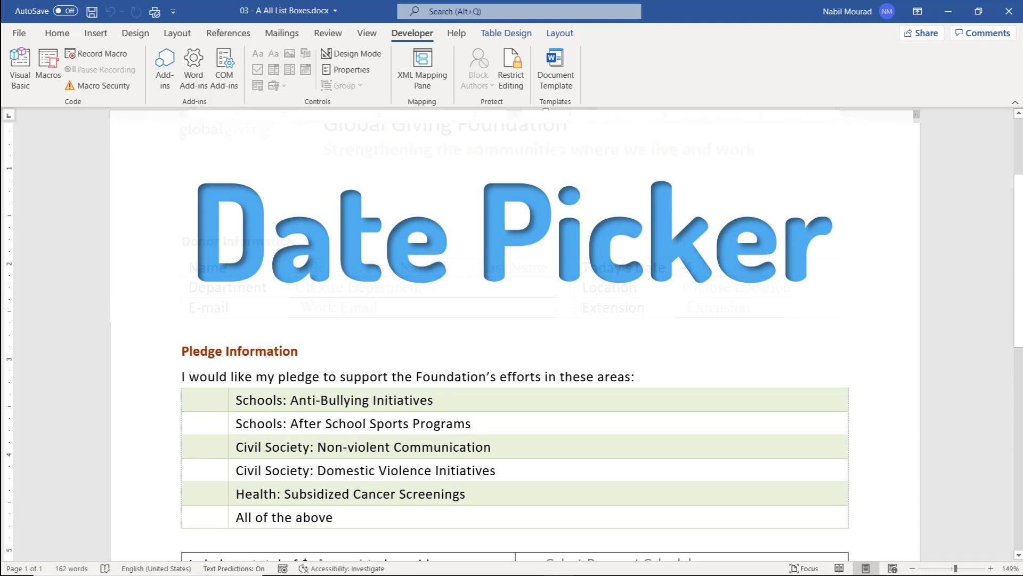
Insert a date picker in the Today's Date cell and change its placeholder to 'Today's Date.'.
{"action": "left_click", "coordinate": [690, 267]}
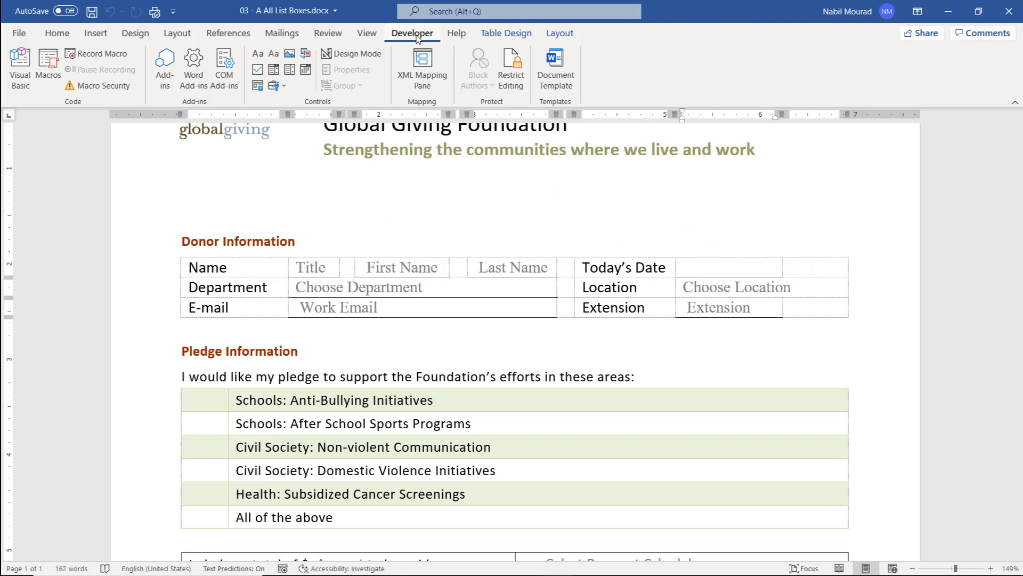
{"action": "left_click", "coordinate": [306, 71]}
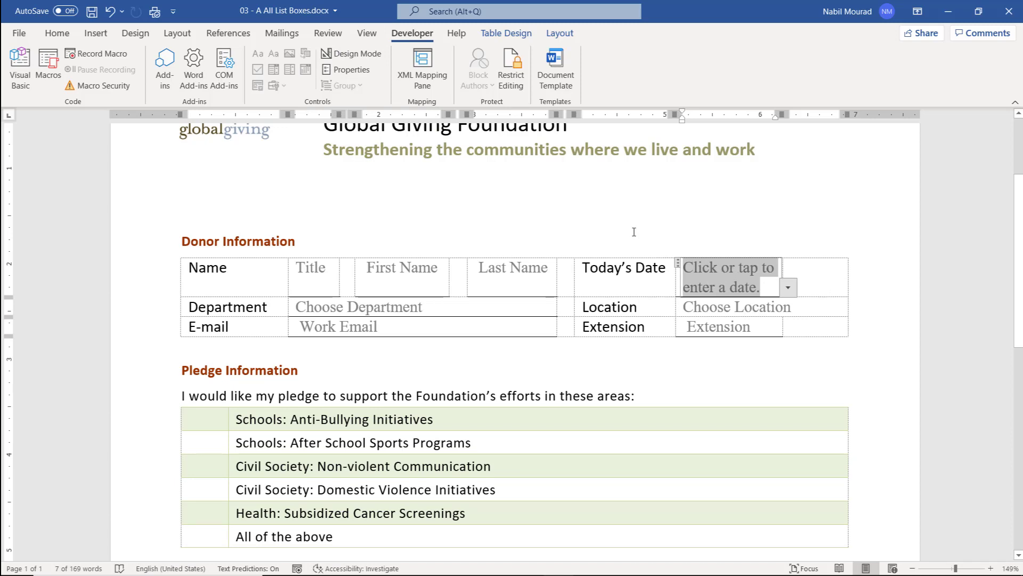
{"action": "left_click", "coordinate": [357, 54]}
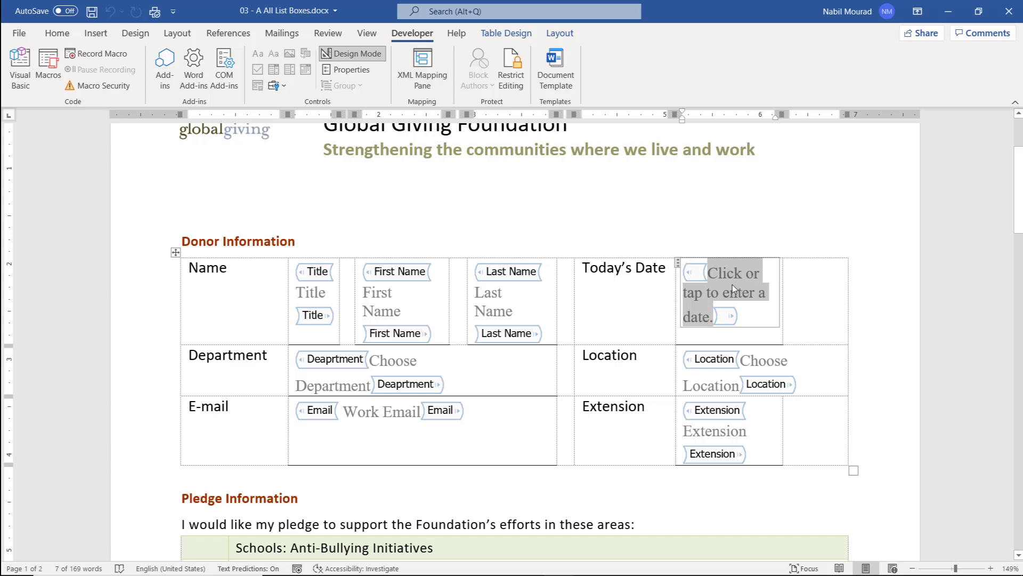
{"action": "type", "text": "Today's Date."}
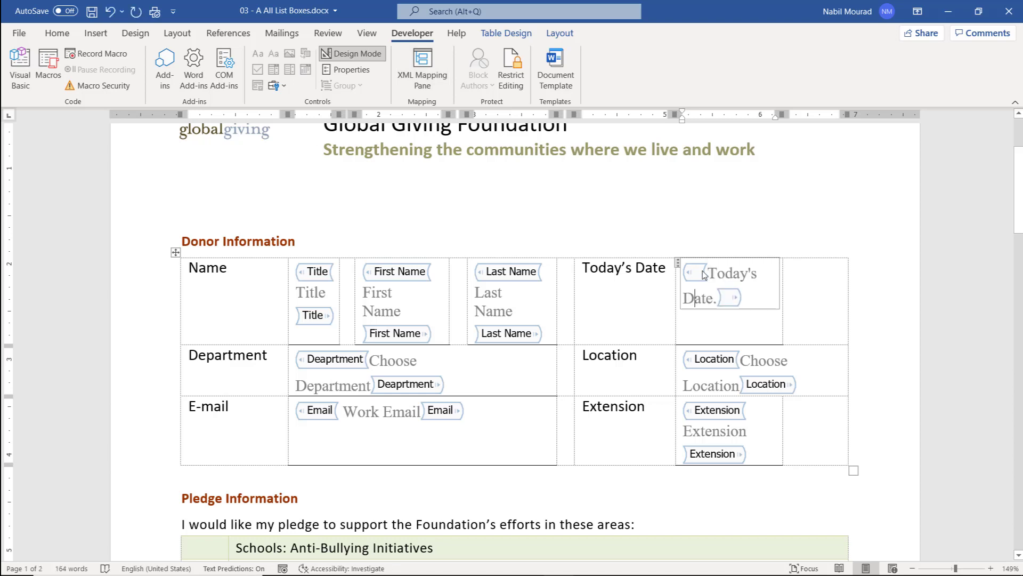
{"action": "left_click", "coordinate": [366, 72]}
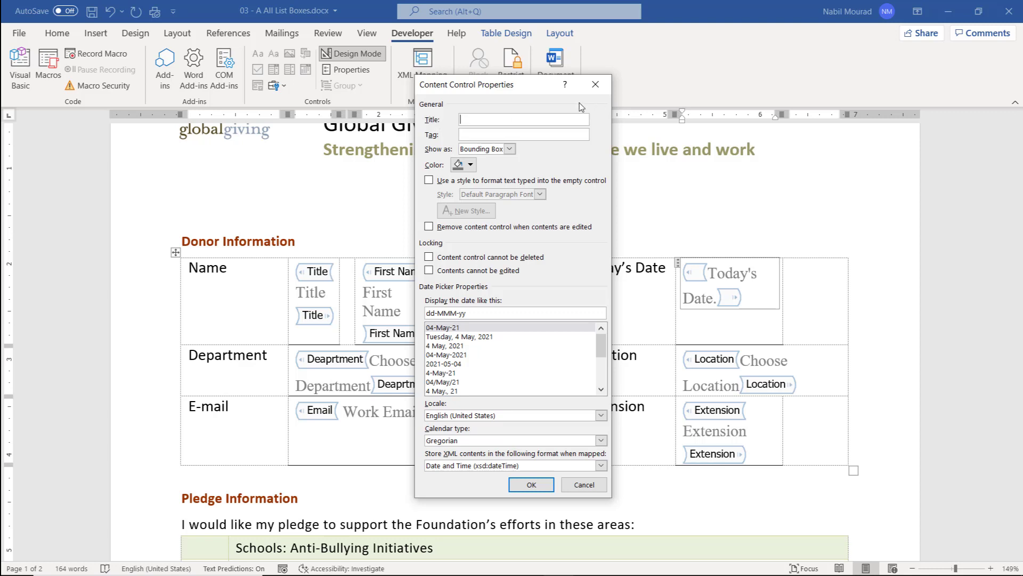
Title the date picker 'Select Date', lock it against deletion, and use the d MMMM, yyyy format.
{"action": "type", "text": "Select Date"}
{"action": "left_click", "coordinate": [429, 258]}
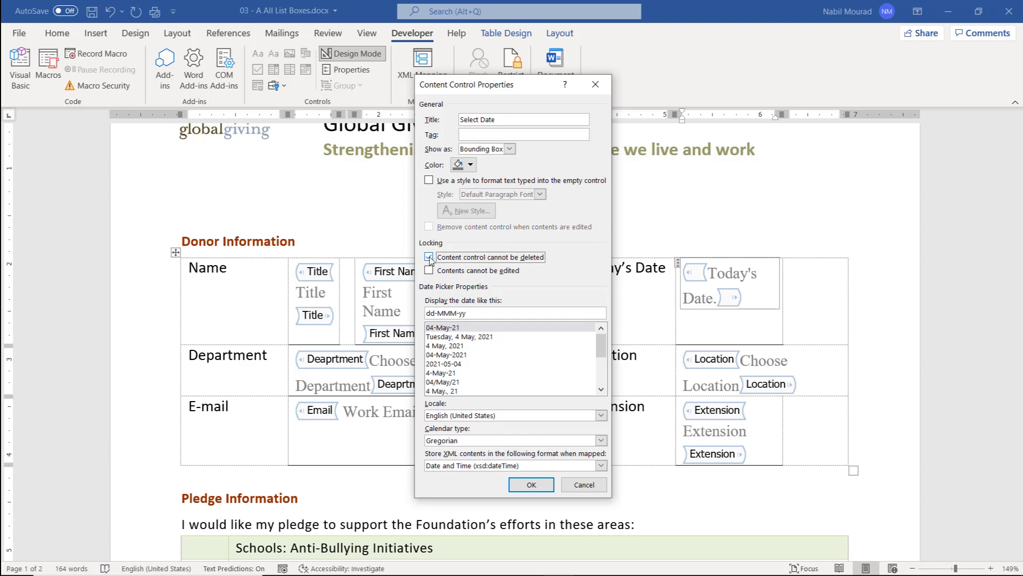
{"action": "left_click", "coordinate": [450, 348]}
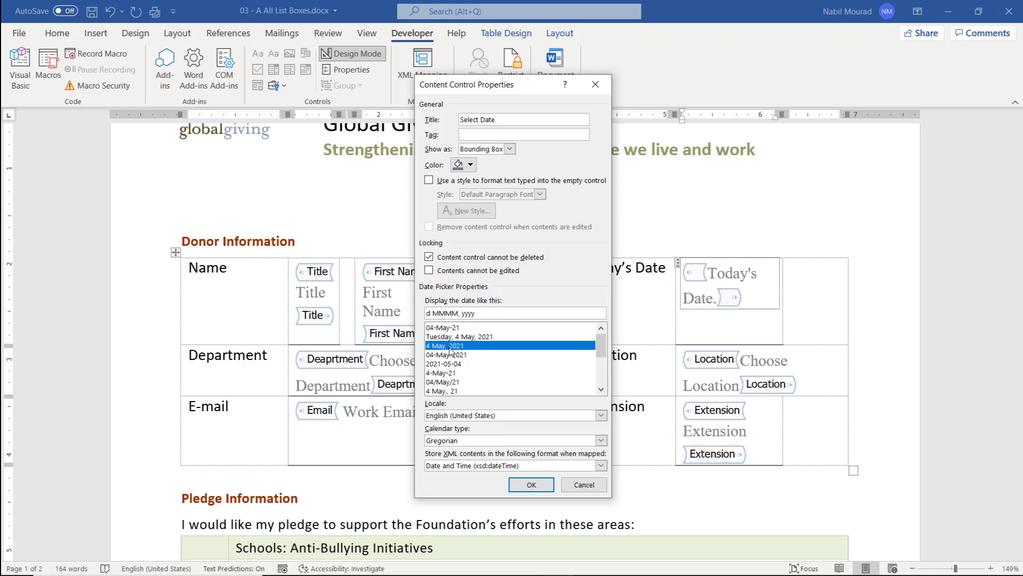
{"action": "left_click", "coordinate": [531, 485]}
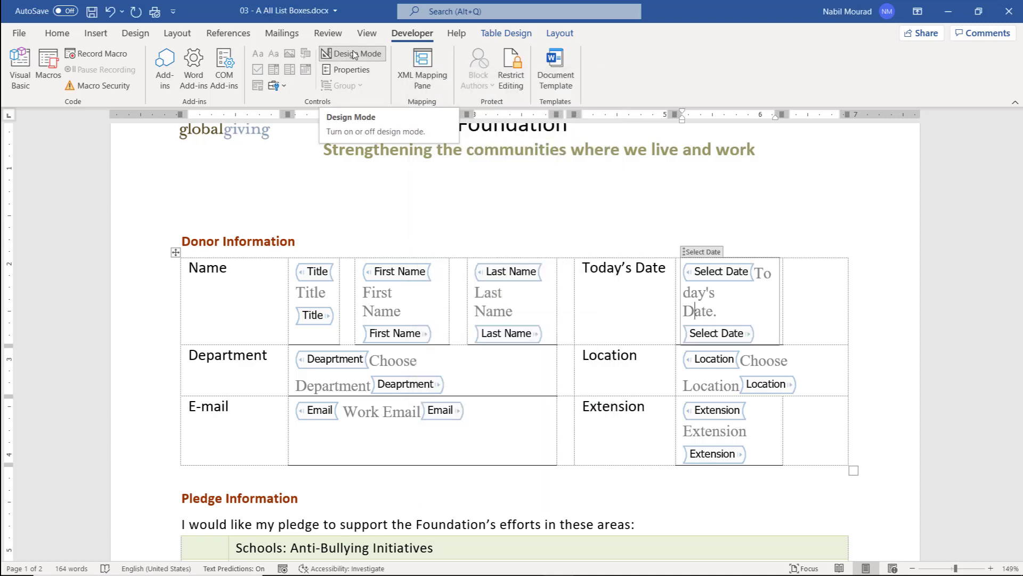
Leave Design Mode and test the Today's Date picker by choosing today's date from its calendar.
{"action": "left_click", "coordinate": [354, 54]}
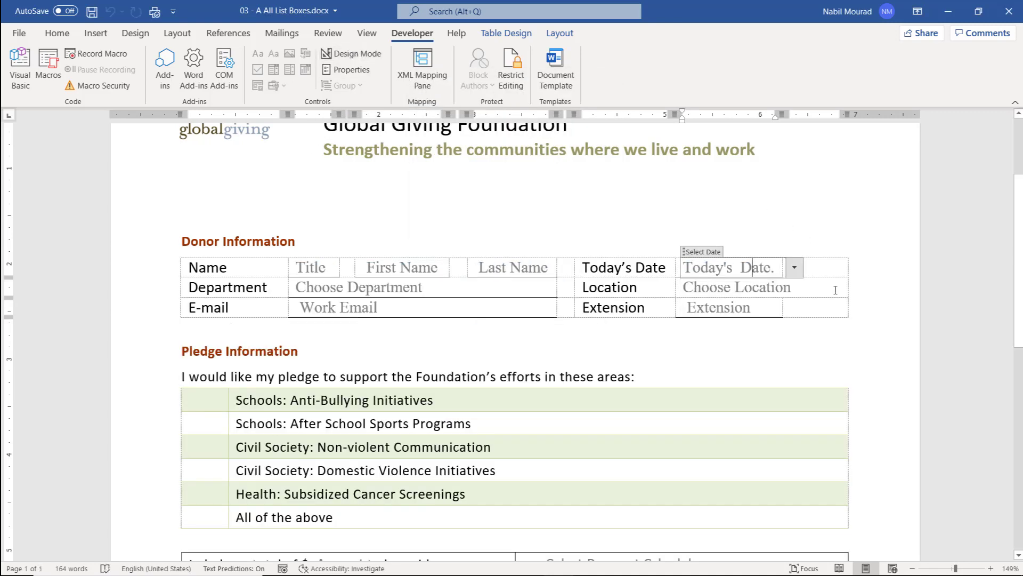
{"action": "left_click", "coordinate": [795, 268]}
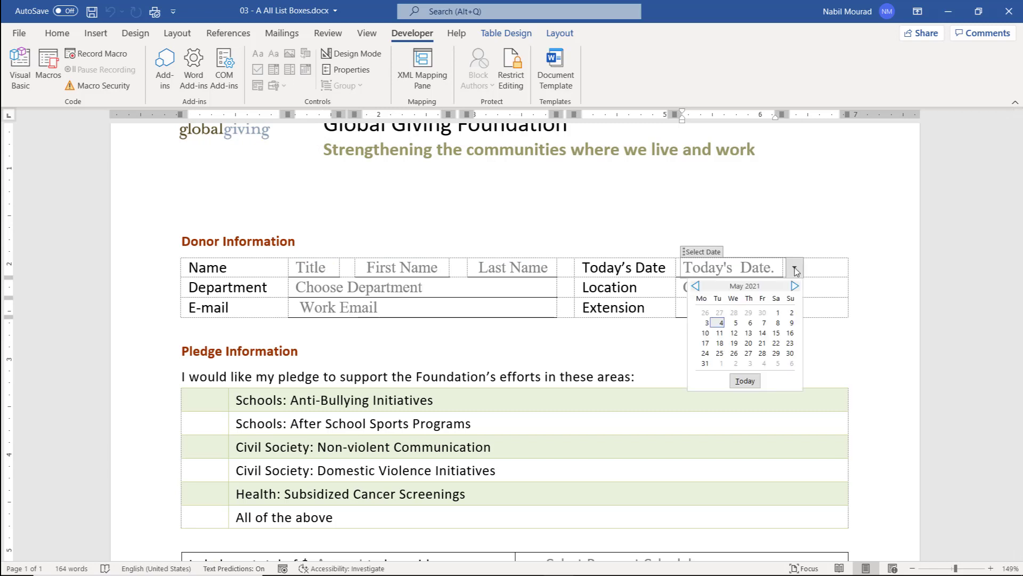
{"action": "left_click", "coordinate": [699, 289]}
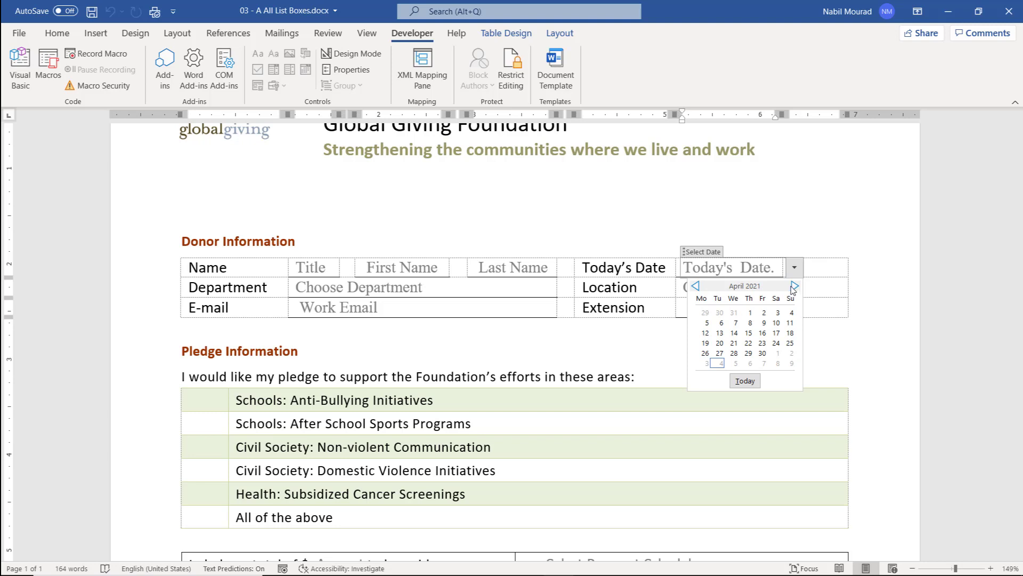
{"action": "left_click", "coordinate": [745, 380]}
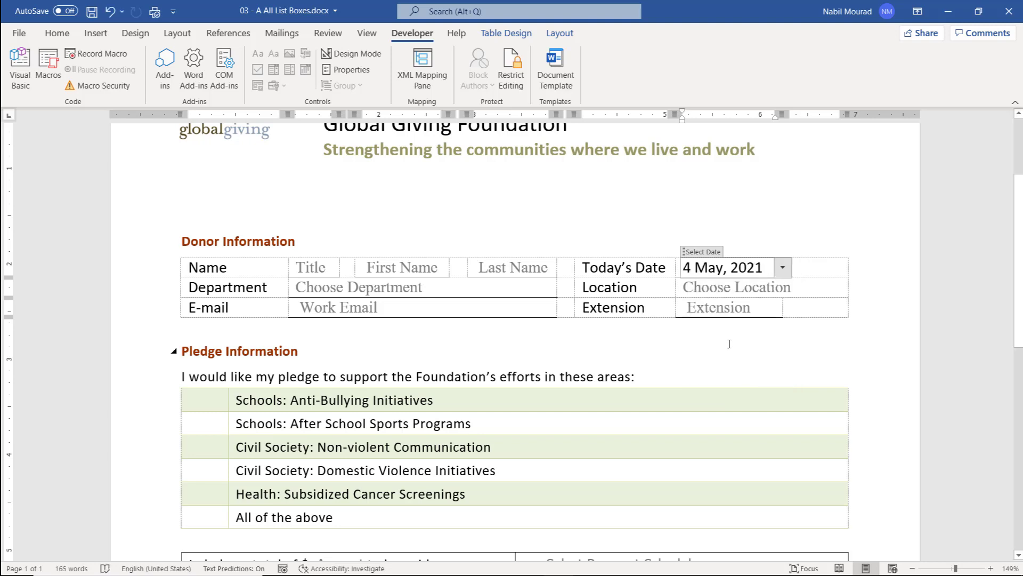
Clear the test date, then select the words 'Anti-Bullying Initiatives' in the pledge table.
{"action": "triple_click", "coordinate": [754, 268]}
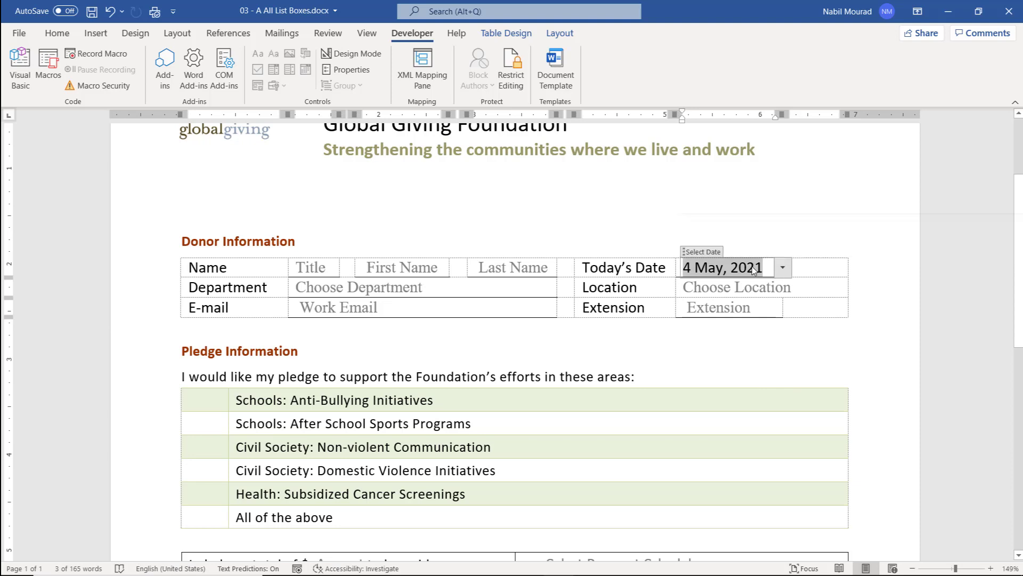
{"action": "key", "text": "Delete"}
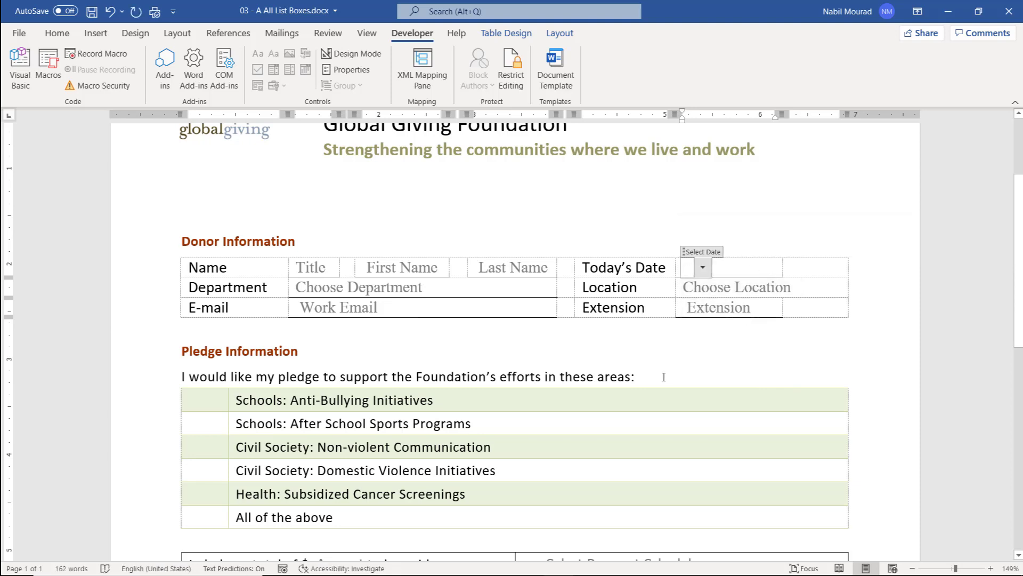
{"action": "left_click", "coordinate": [656, 398]}
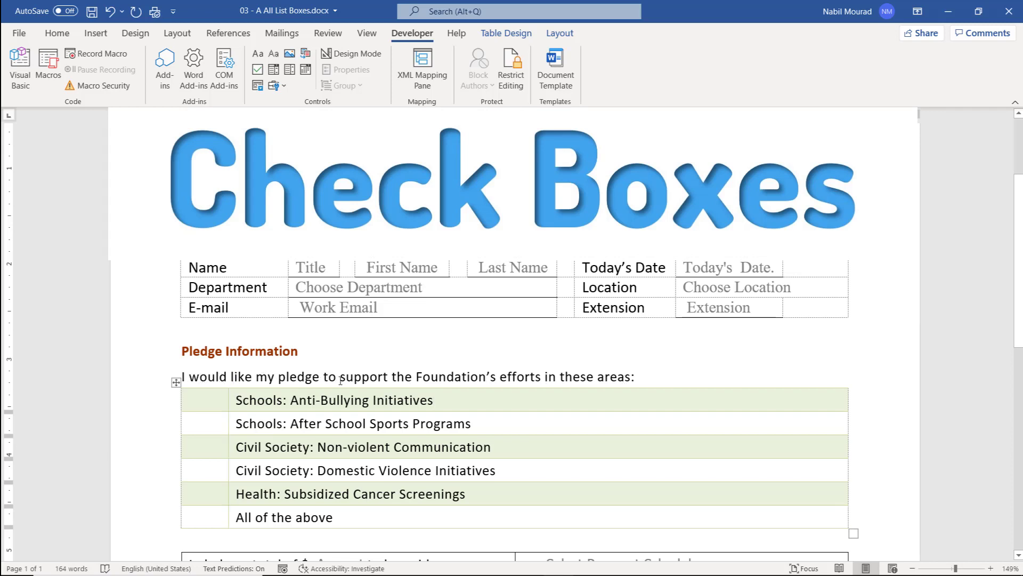
{"action": "scroll", "coordinate": [206, 350], "scroll_direction": "down", "scroll_amount": 1}
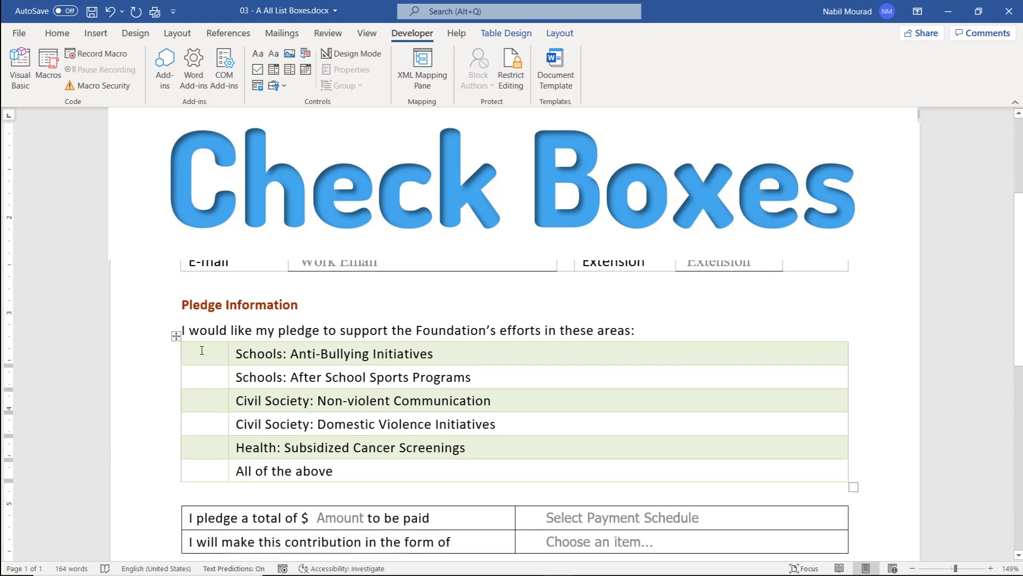
{"action": "left_click_drag", "start_coordinate": [292, 349], "coordinate": [414, 352]}
{"action": "key", "text": "ctrl+c"}
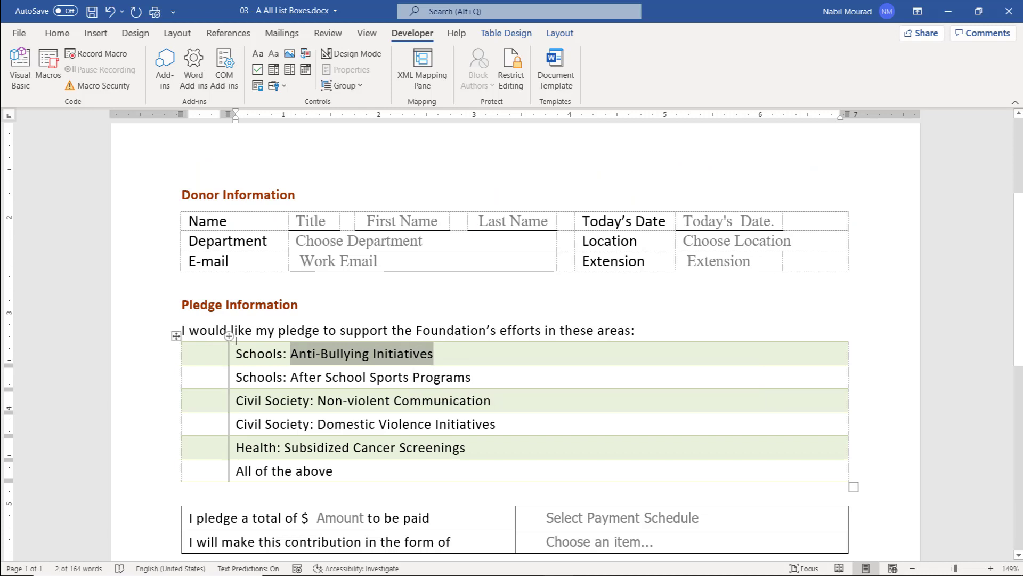
Insert a check box content control in the empty cell beside Schools: Anti-Bullying Initiatives.
{"action": "left_click", "coordinate": [206, 353]}
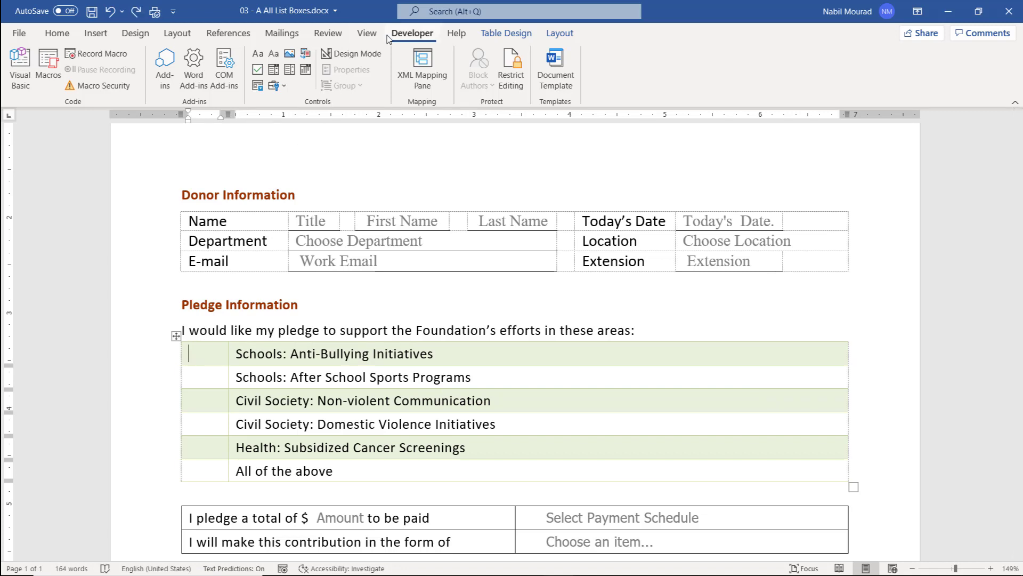
{"action": "left_click", "coordinate": [257, 71]}
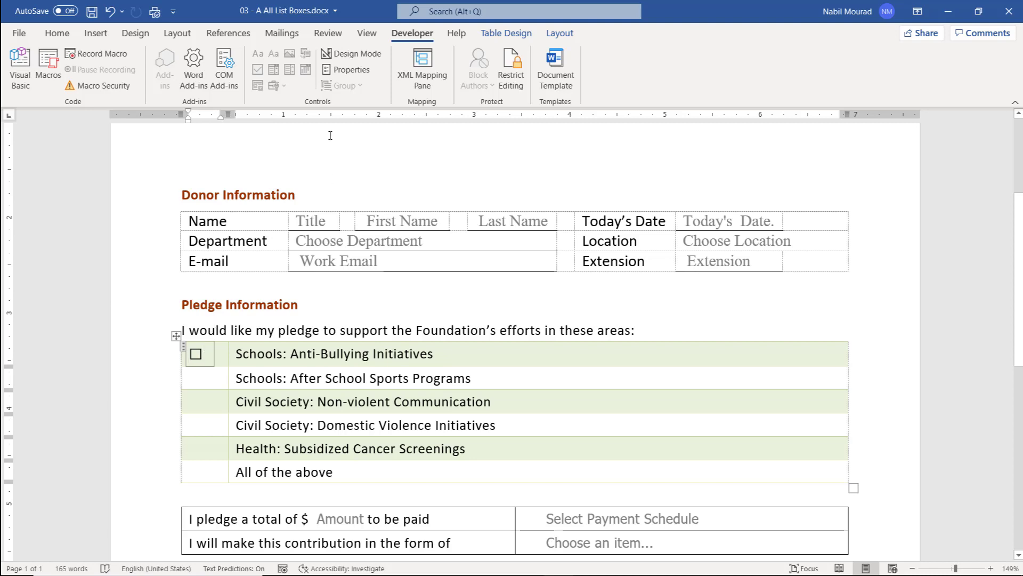
Title the check box 'Anti-Bullying Initiatives', lock it against deletion, and make its checked symbol a Wingdings 252 tick.
{"action": "left_click", "coordinate": [372, 55]}
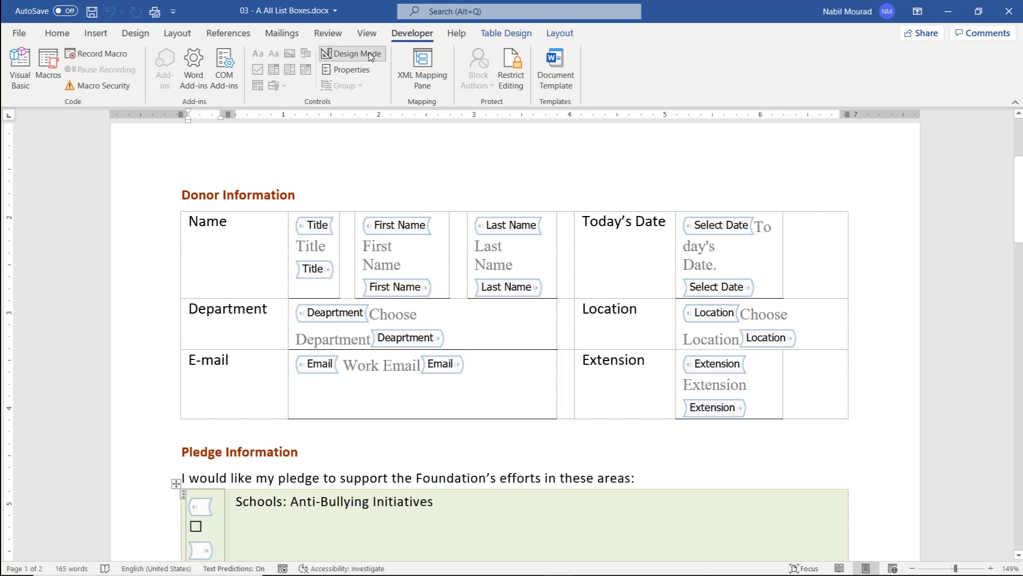
{"action": "left_click", "coordinate": [356, 71]}
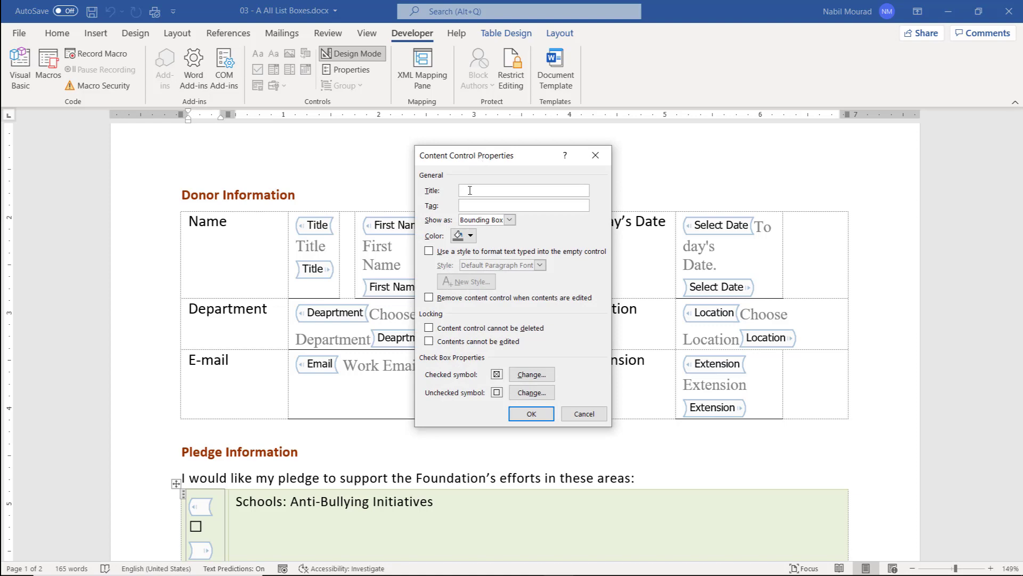
{"action": "key", "text": "ctrl+v"}
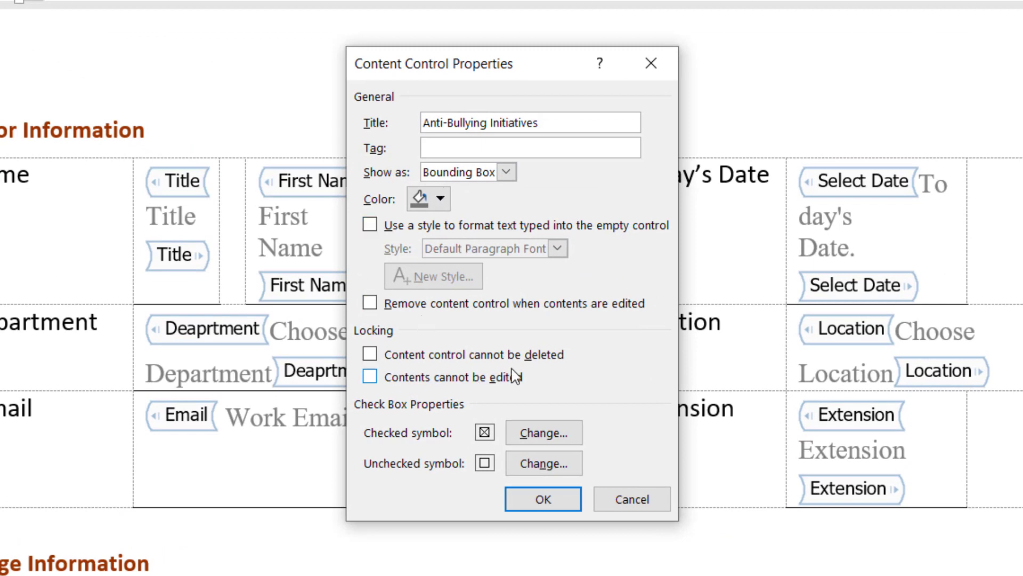
{"action": "left_click", "coordinate": [369, 355]}
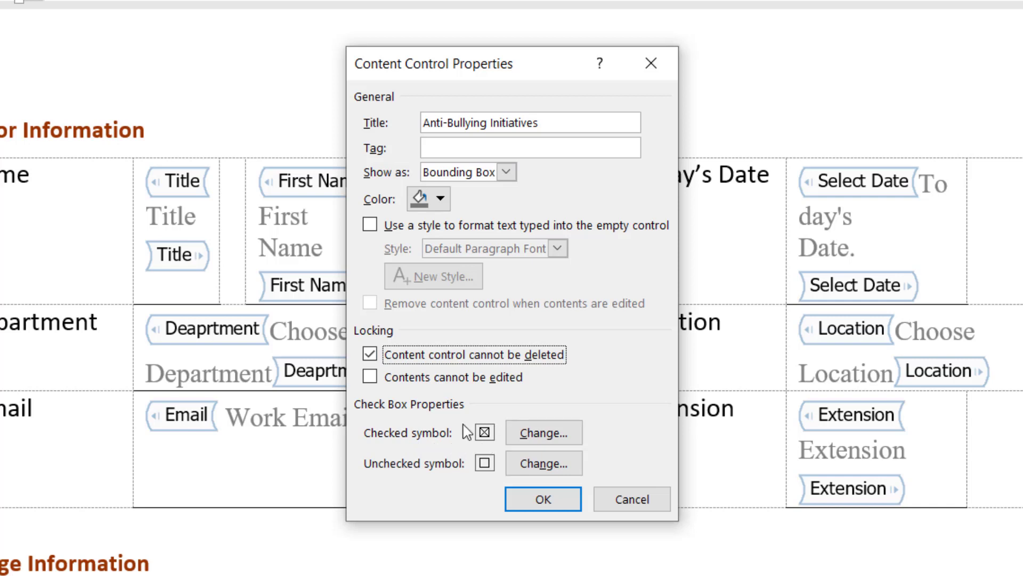
{"action": "left_click", "coordinate": [541, 435]}
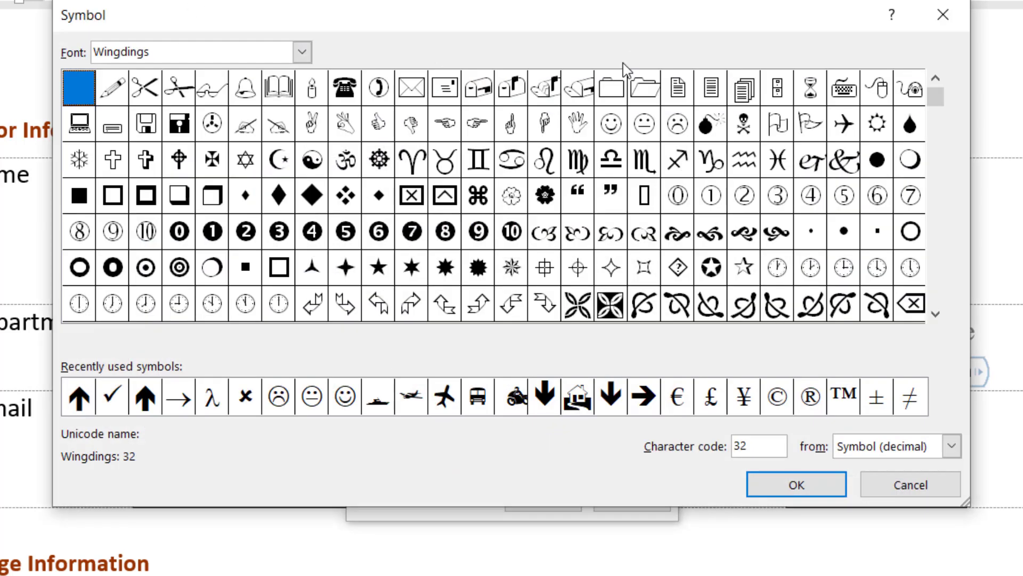
{"action": "left_click", "coordinate": [115, 397]}
{"action": "left_click", "coordinate": [779, 485]}
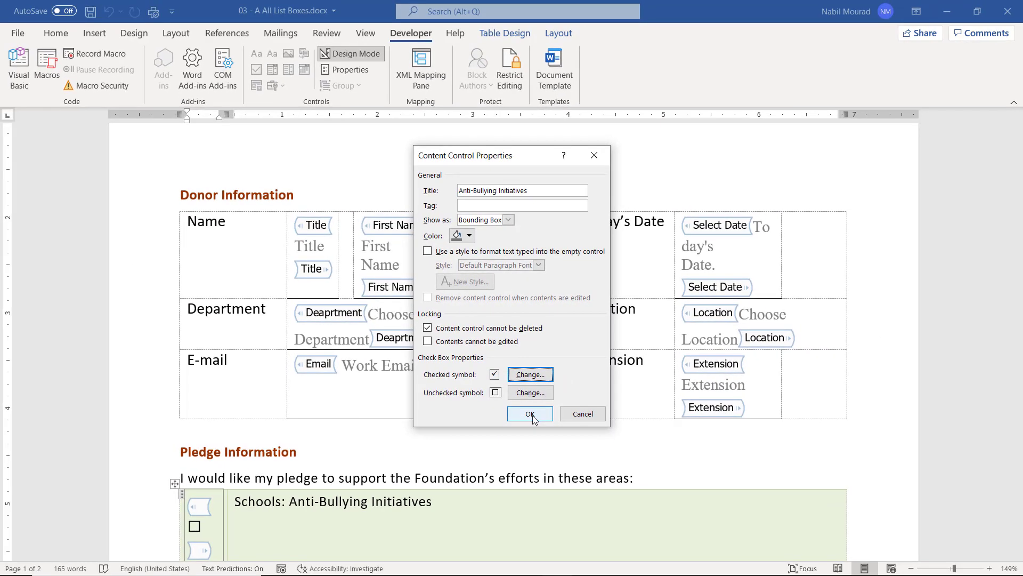
{"action": "left_click", "coordinate": [537, 498]}
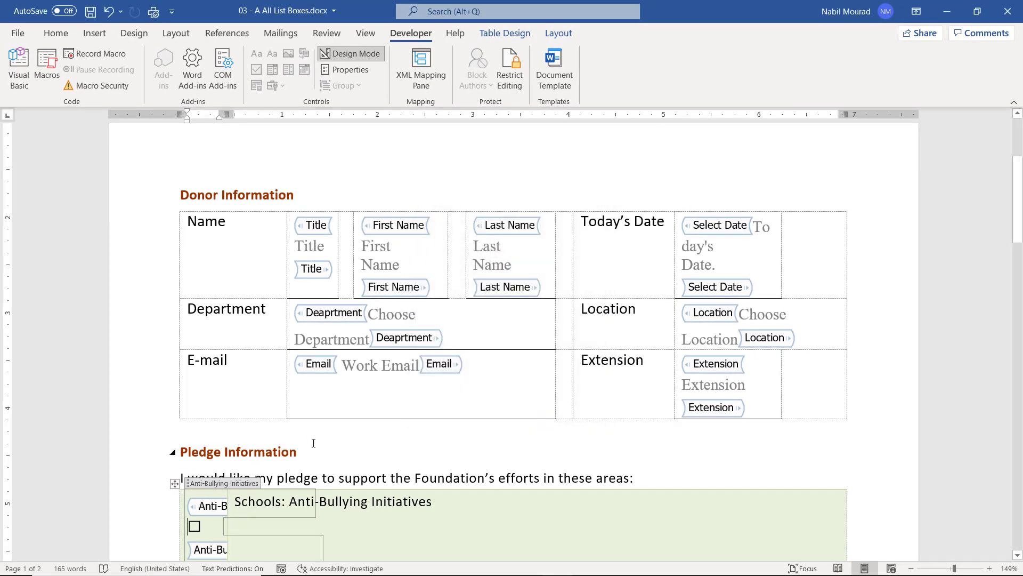
{"action": "scroll", "coordinate": [310, 448], "scroll_direction": "down", "scroll_amount": 4}
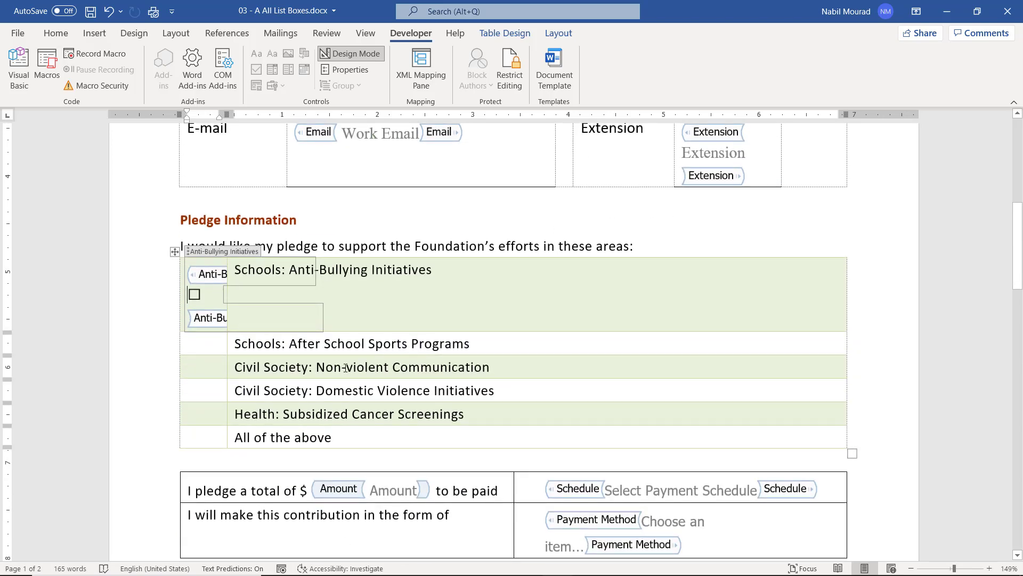
{"action": "scroll", "coordinate": [346, 368], "scroll_direction": "down", "scroll_amount": 5}
{"action": "scroll", "coordinate": [345, 368], "scroll_direction": "down", "scroll_amount": 2}
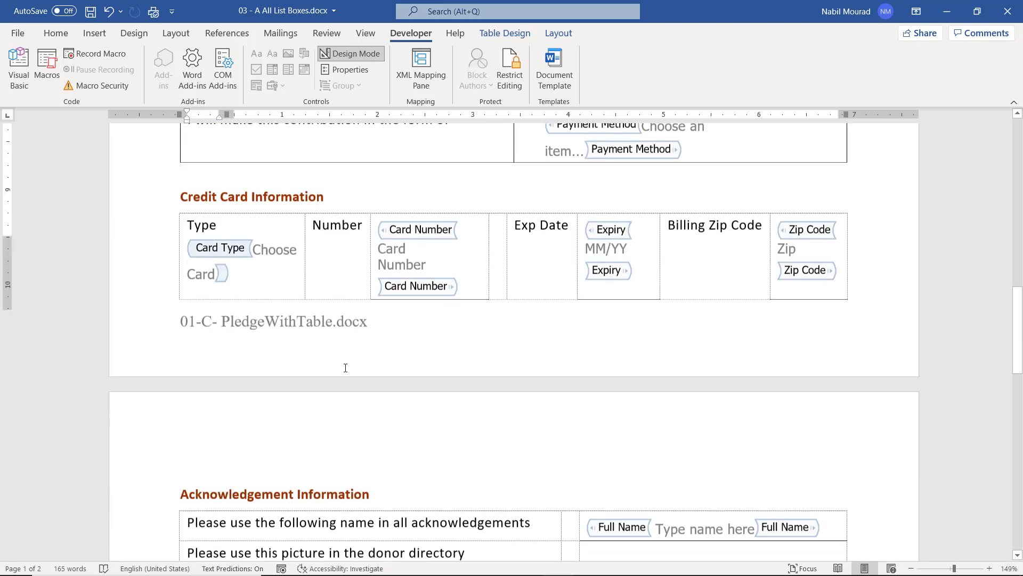
{"action": "scroll", "coordinate": [346, 368], "scroll_direction": "down", "scroll_amount": 2}
{"action": "scroll", "coordinate": [346, 368], "scroll_direction": "down", "scroll_amount": 3}
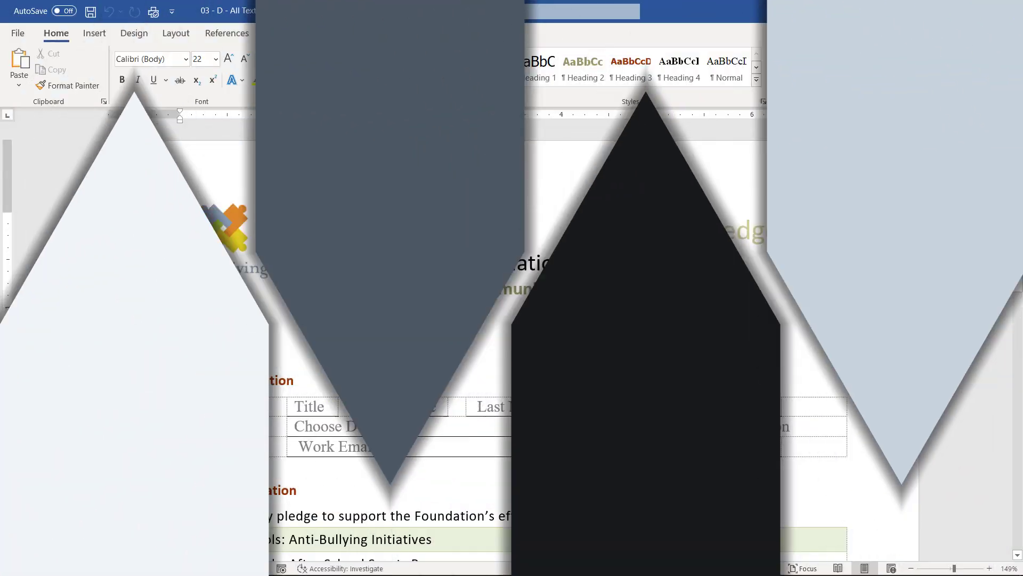
{"action": "scroll", "coordinate": [869, 406], "scroll_direction": "down", "scroll_amount": 4}
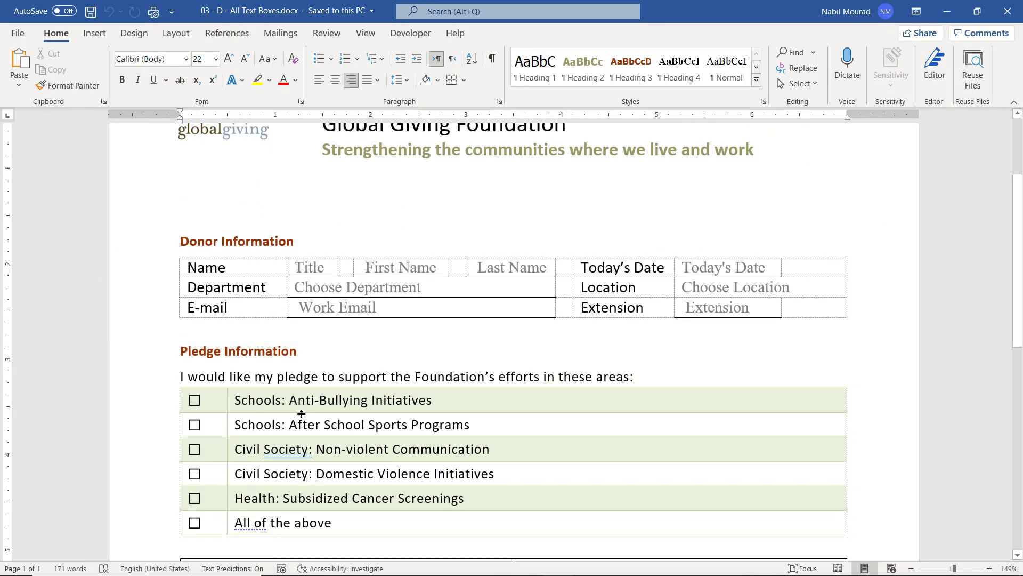
{"action": "scroll", "coordinate": [301, 413], "scroll_direction": "down", "scroll_amount": 9}
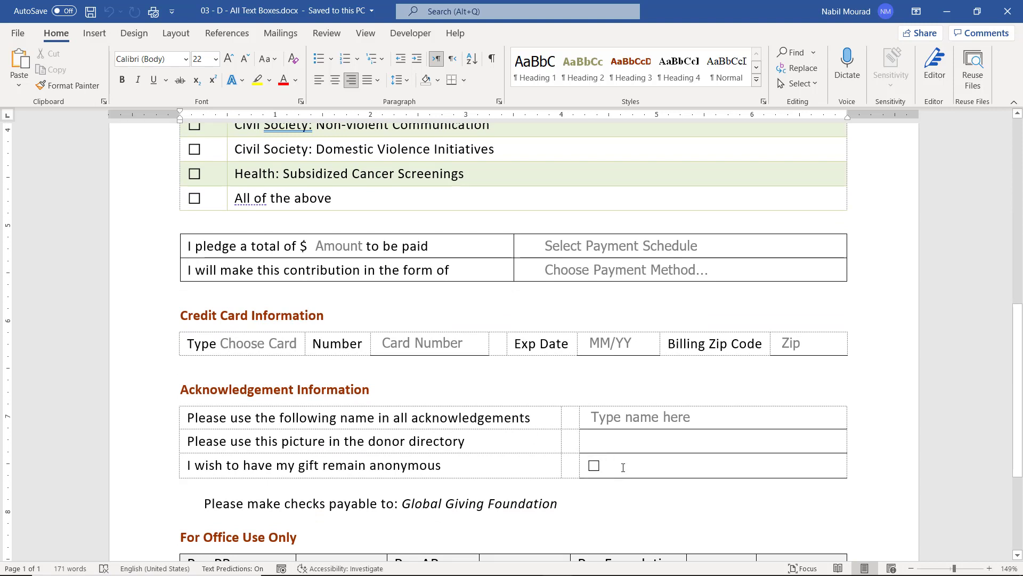
{"action": "scroll", "coordinate": [623, 468], "scroll_direction": "up", "scroll_amount": 8}
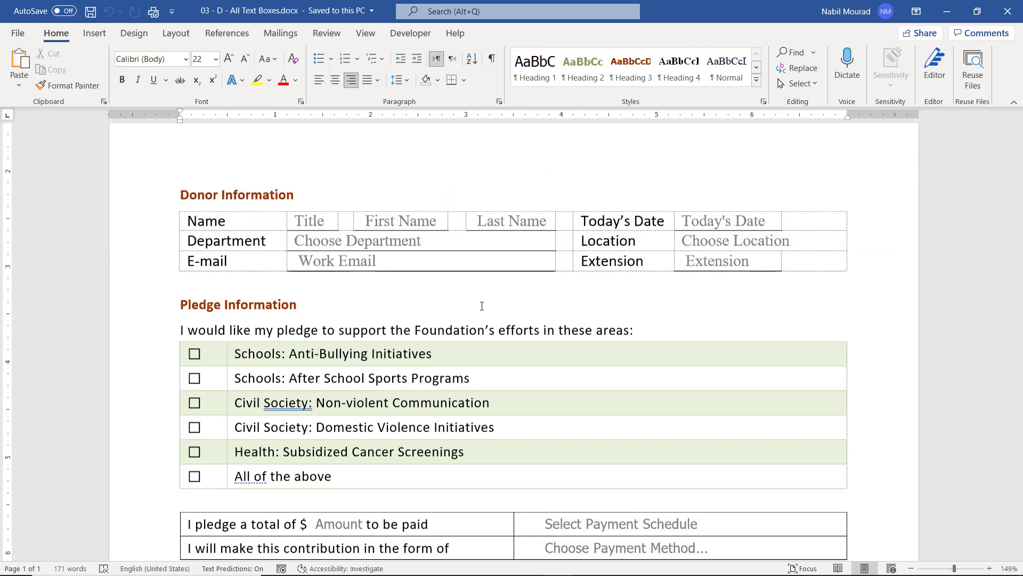
{"action": "scroll", "coordinate": [482, 305], "scroll_direction": "down", "scroll_amount": 8}
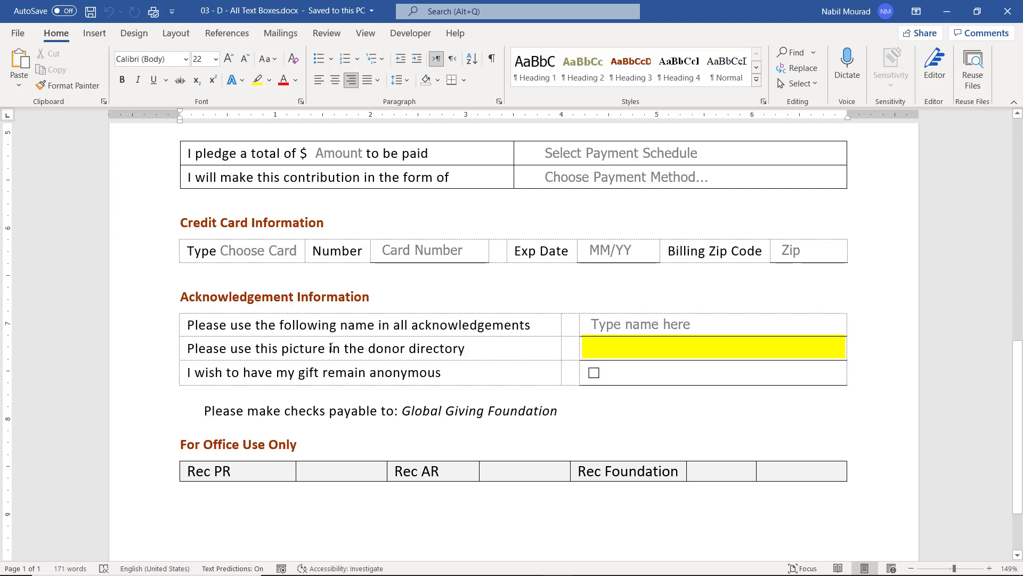
Insert a Picture Content Control in the 'use this picture in the donor directory' cell.
{"action": "left_click", "coordinate": [604, 351]}
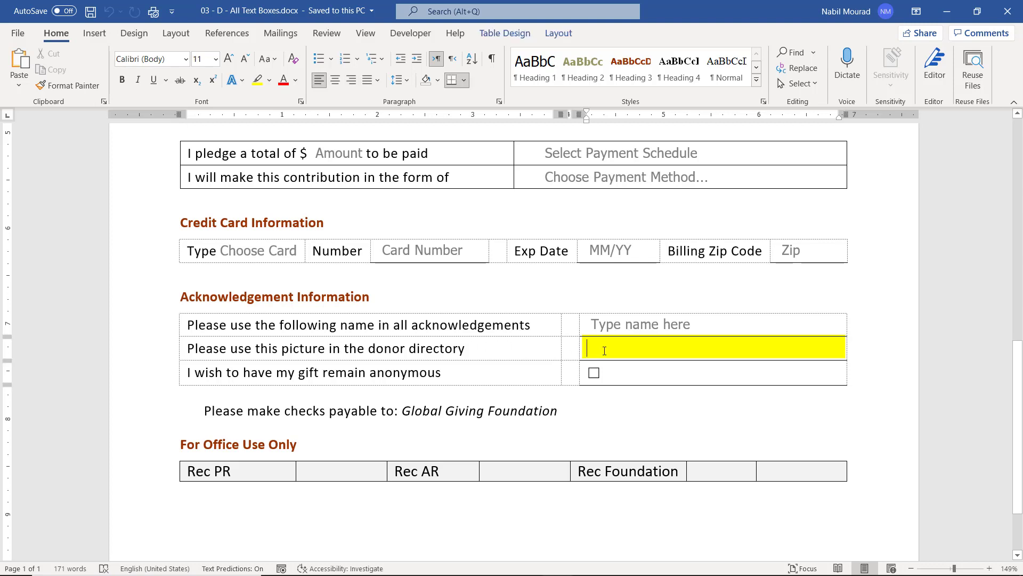
{"action": "left_click", "coordinate": [411, 33]}
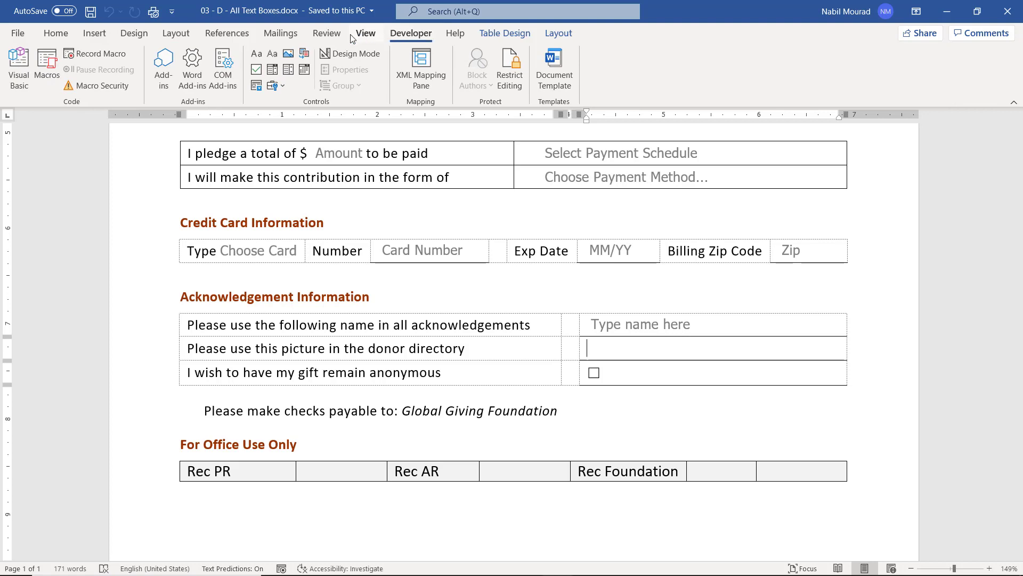
{"action": "left_click", "coordinate": [288, 54]}
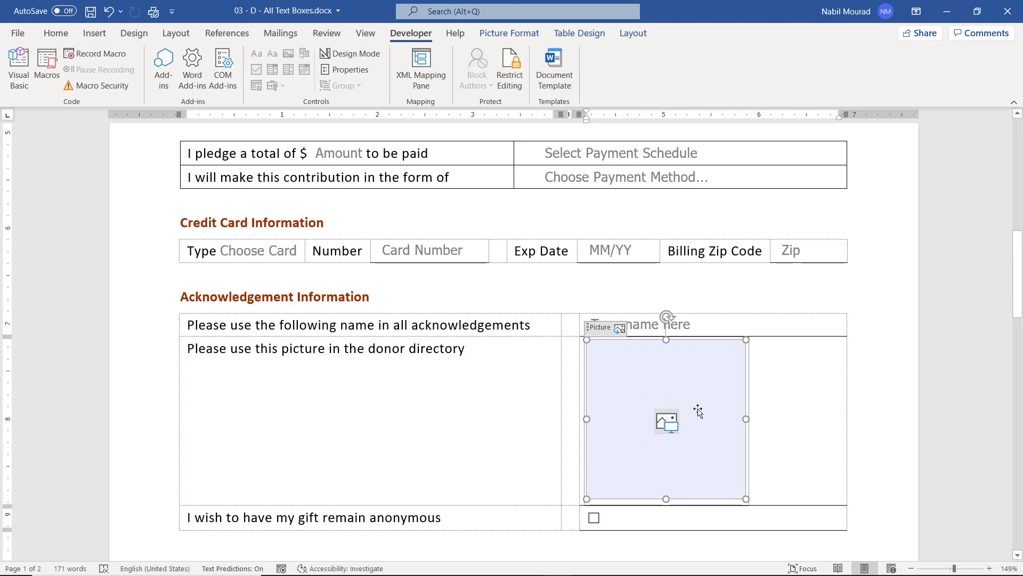
Title the picture control 'Select a Picture', lock it against deletion, and turn Design Mode off.
{"action": "left_click", "coordinate": [353, 54]}
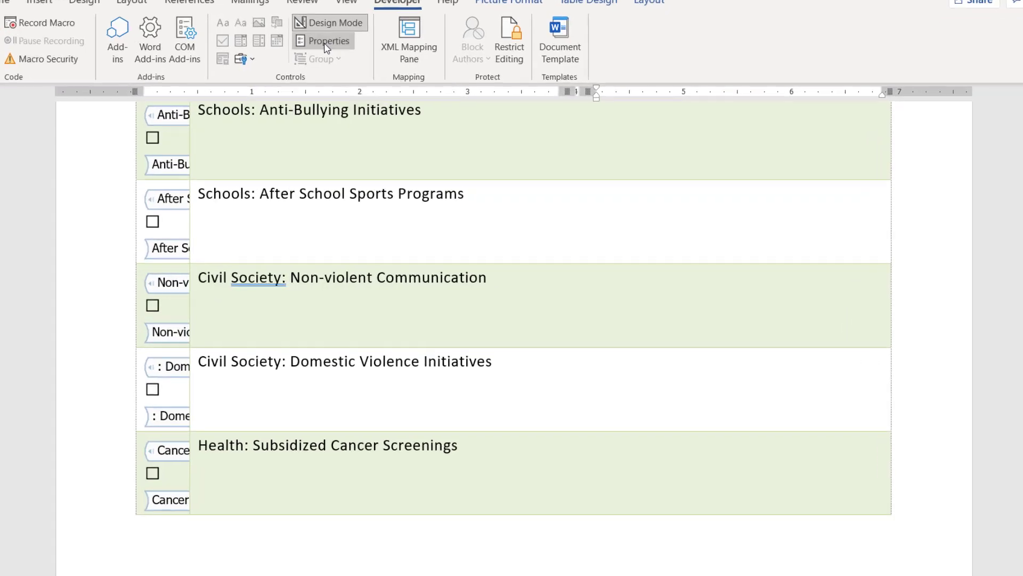
{"action": "left_click", "coordinate": [350, 69]}
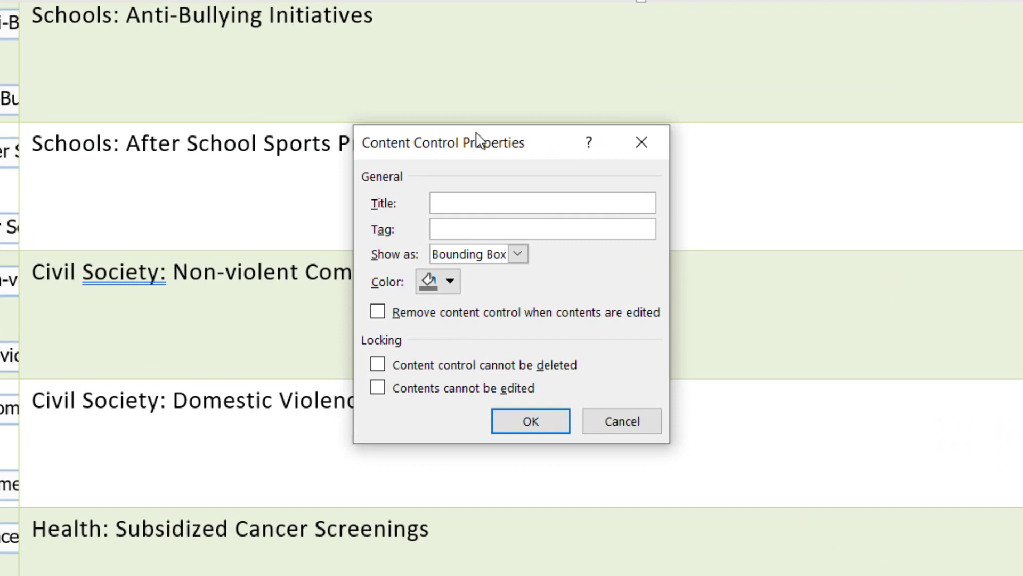
{"action": "type", "text": "Select a Picture"}
{"action": "left_click", "coordinate": [376, 367]}
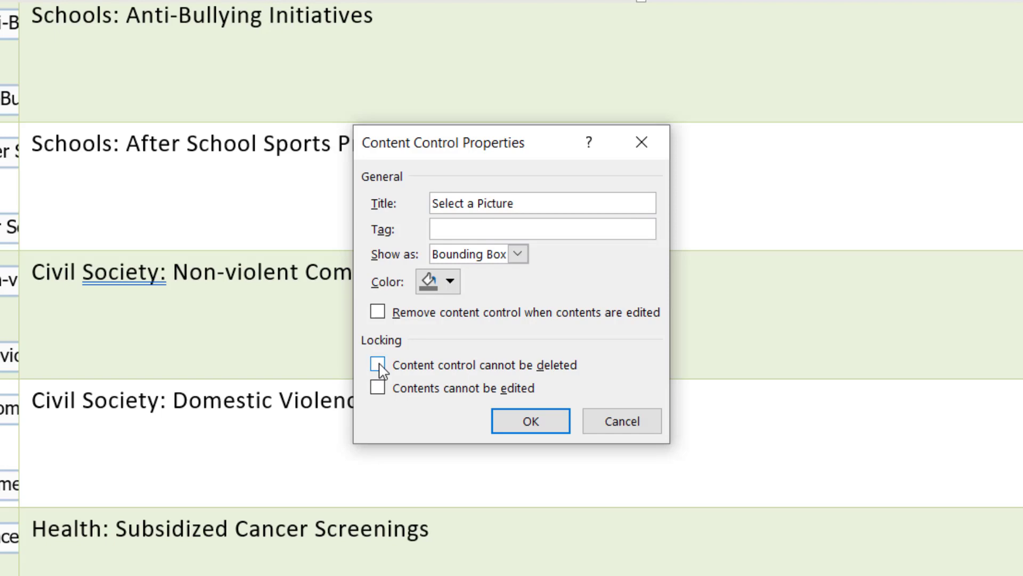
{"action": "left_click", "coordinate": [541, 427]}
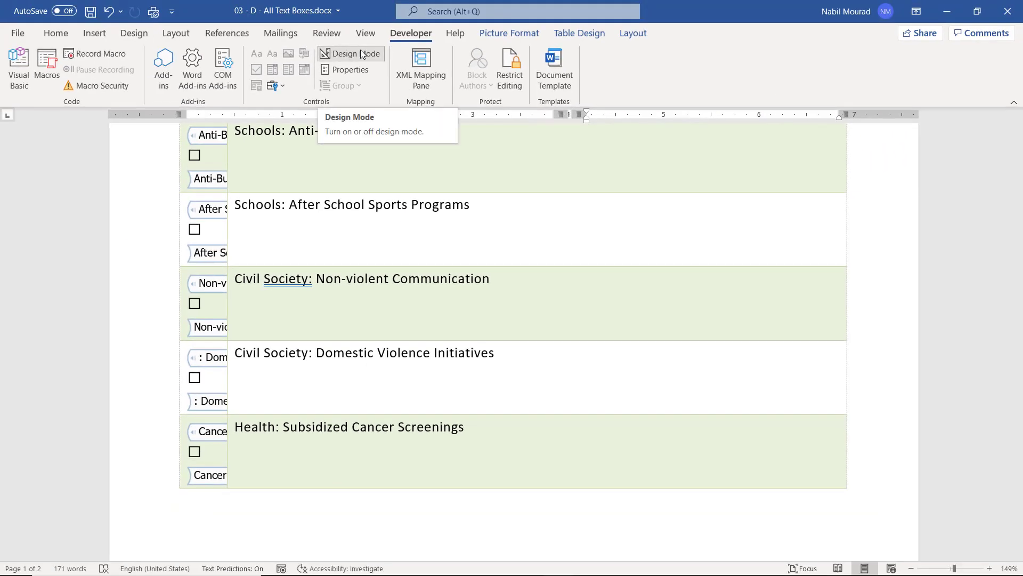
{"action": "left_click", "coordinate": [360, 54]}
{"action": "scroll", "coordinate": [783, 367], "scroll_direction": "down", "scroll_amount": 4}
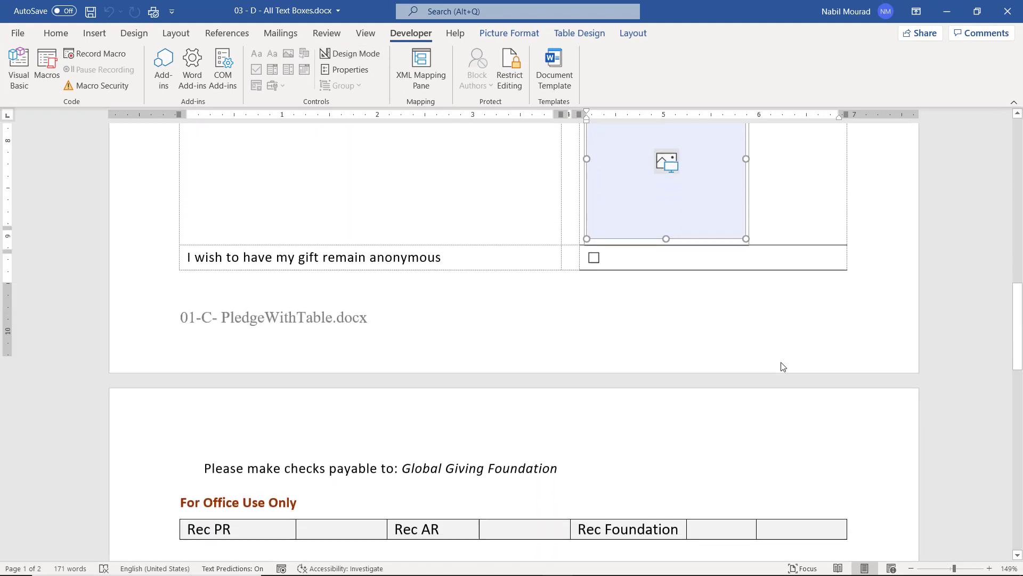
Shrink the picture placeholder slightly and delete the blank line above Credit Card Information.
{"action": "scroll", "coordinate": [783, 367], "scroll_direction": "down", "scroll_amount": 1}
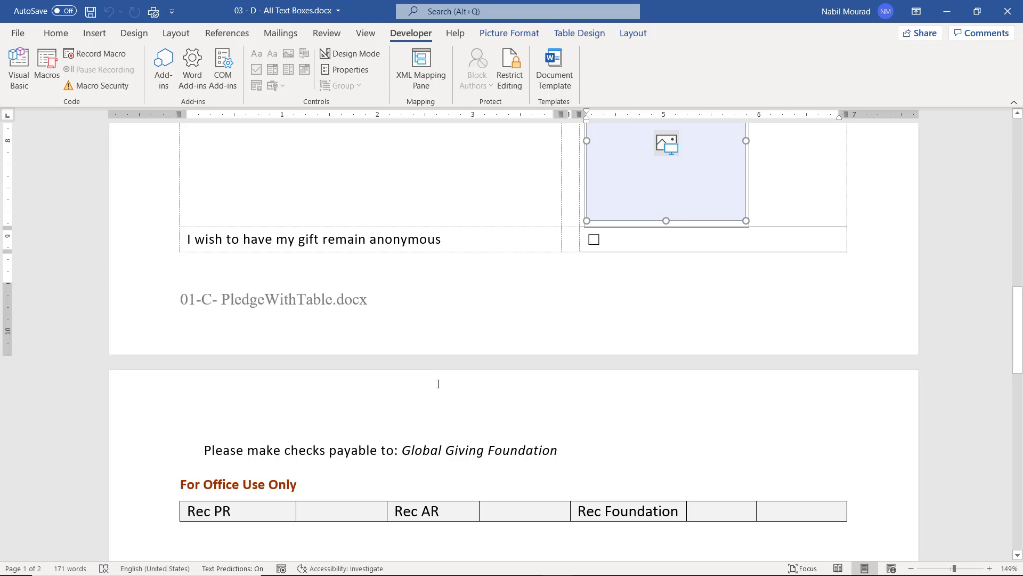
{"action": "scroll", "coordinate": [466, 372], "scroll_direction": "up", "scroll_amount": 5}
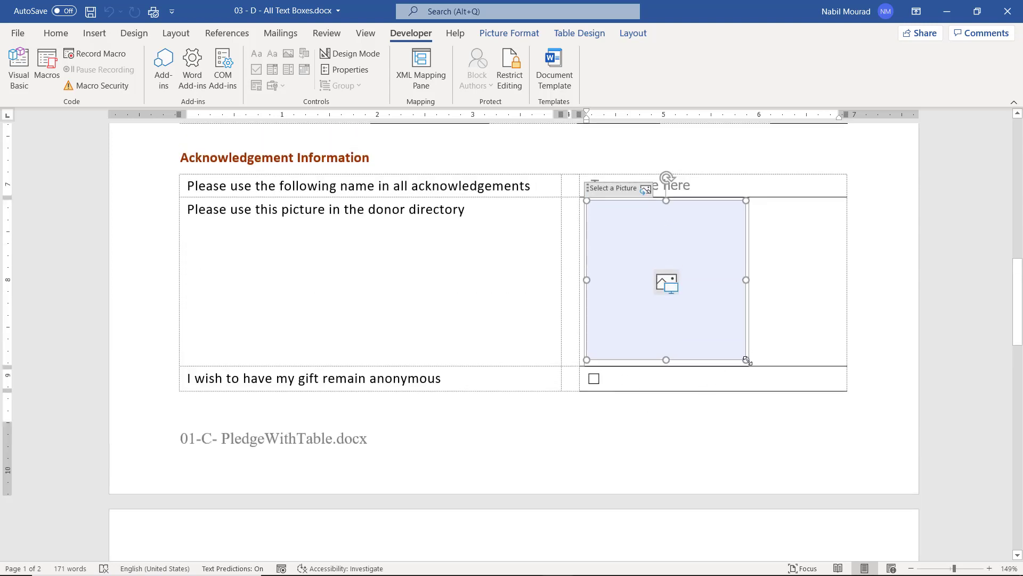
{"action": "left_click_drag", "start_coordinate": [746, 361], "coordinate": [735, 349]}
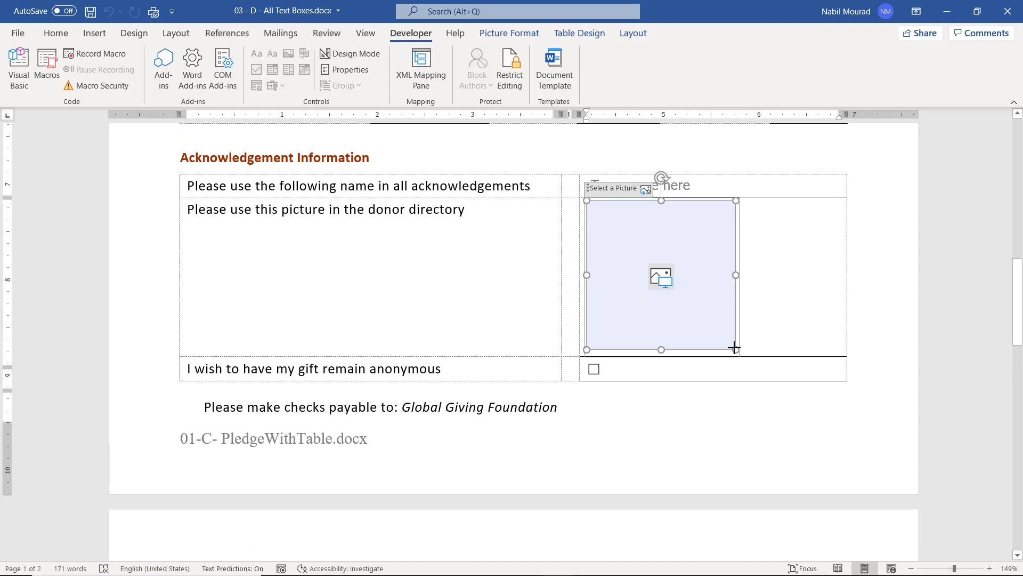
{"action": "scroll", "coordinate": [702, 440], "scroll_direction": "up", "scroll_amount": 3}
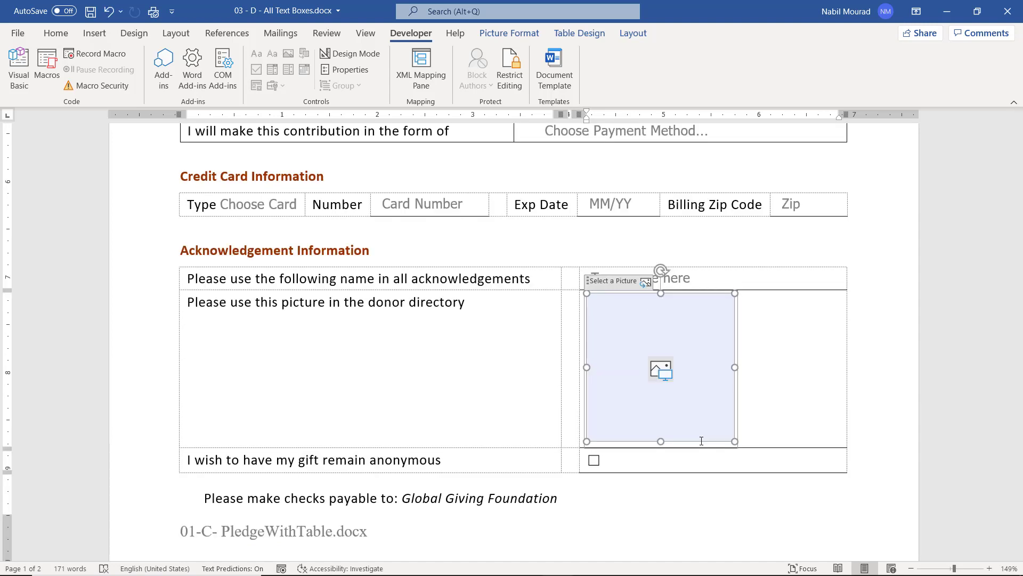
{"action": "left_click", "coordinate": [183, 164]}
{"action": "key", "text": "Delete"}
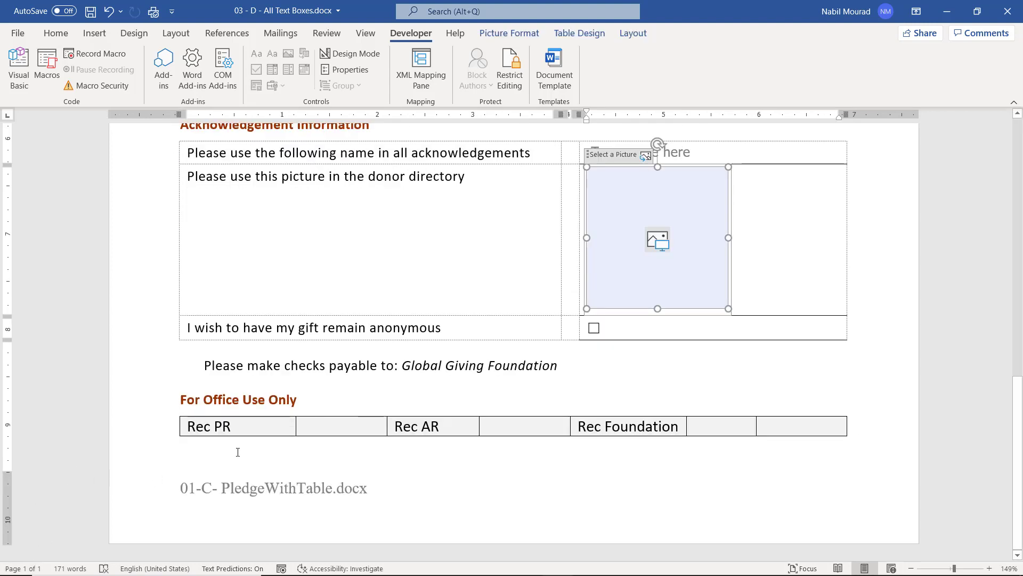
{"action": "scroll", "coordinate": [238, 452], "scroll_direction": "up", "scroll_amount": 10}
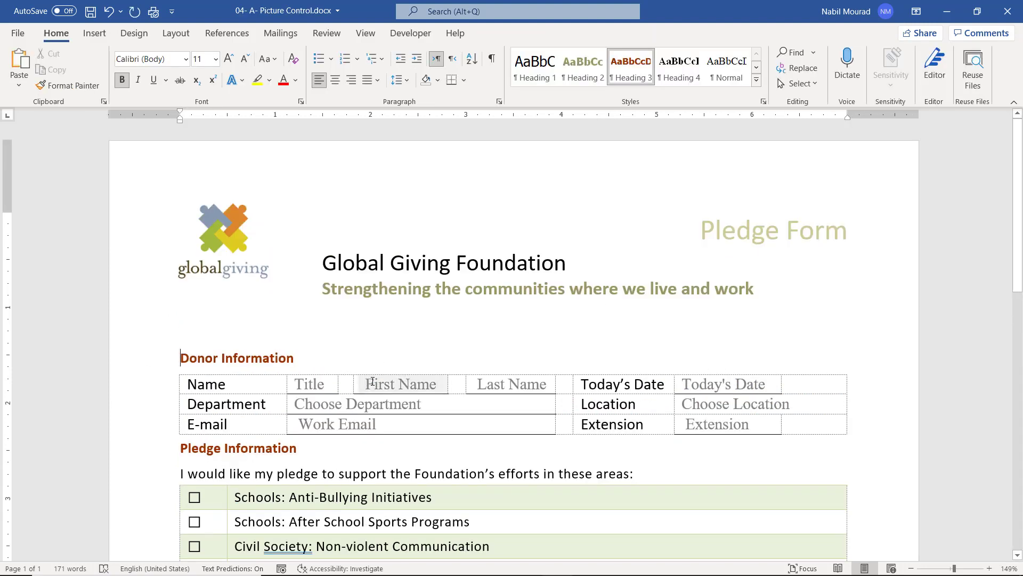
{"action": "left_click", "coordinate": [372, 382]}
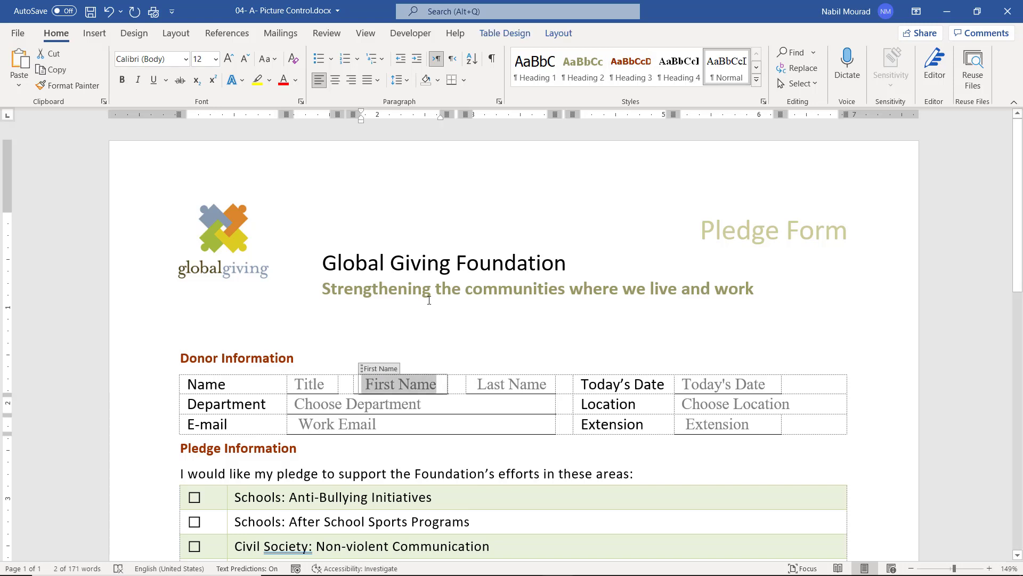
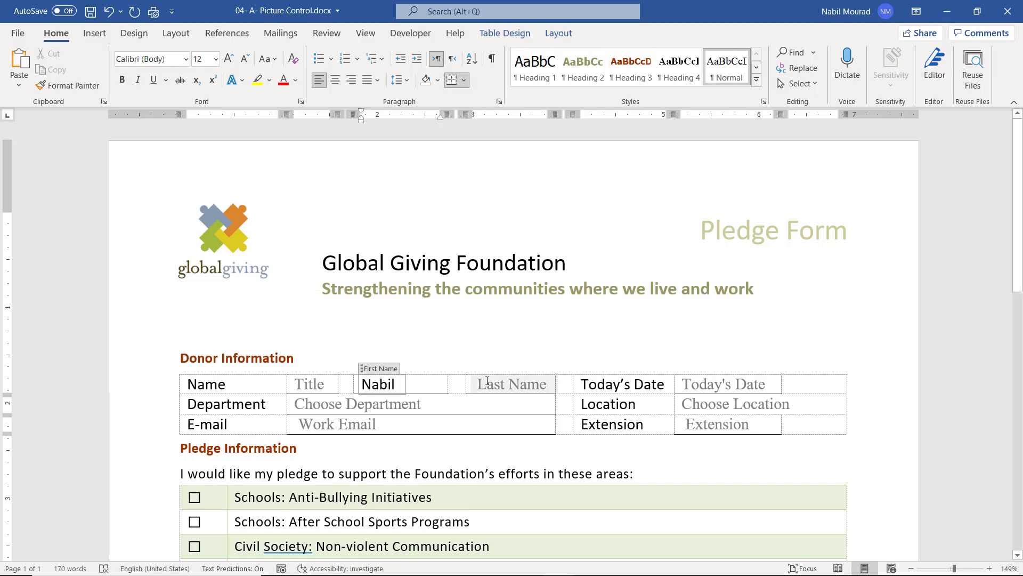
{"action": "left_click", "coordinate": [486, 382]}
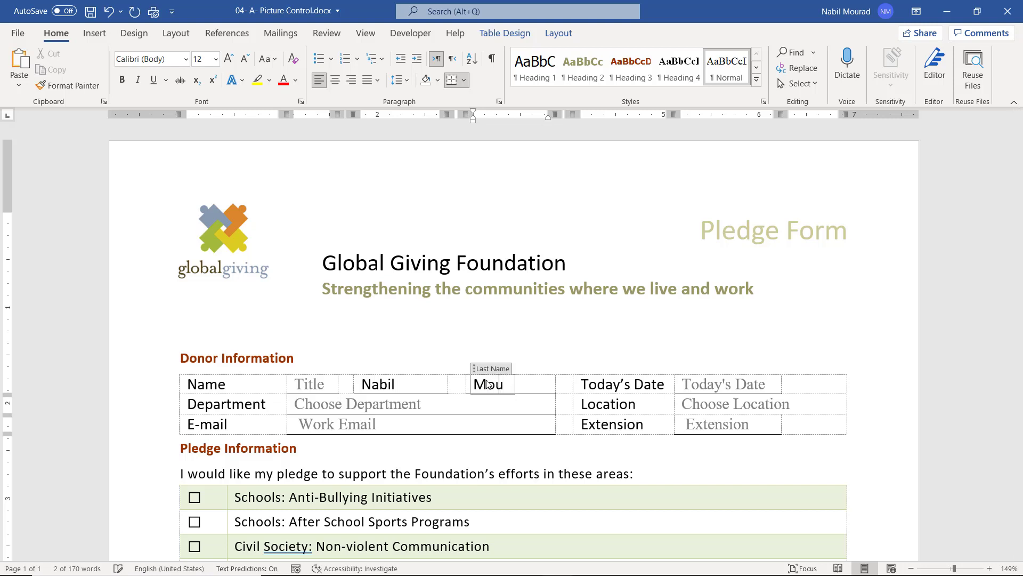
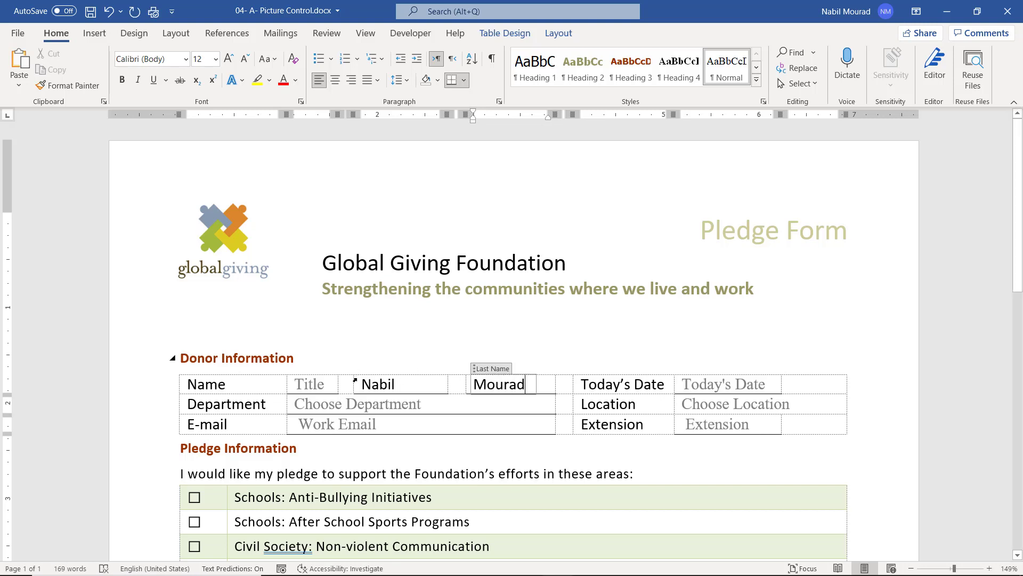
{"action": "double_click", "coordinate": [508, 386]}
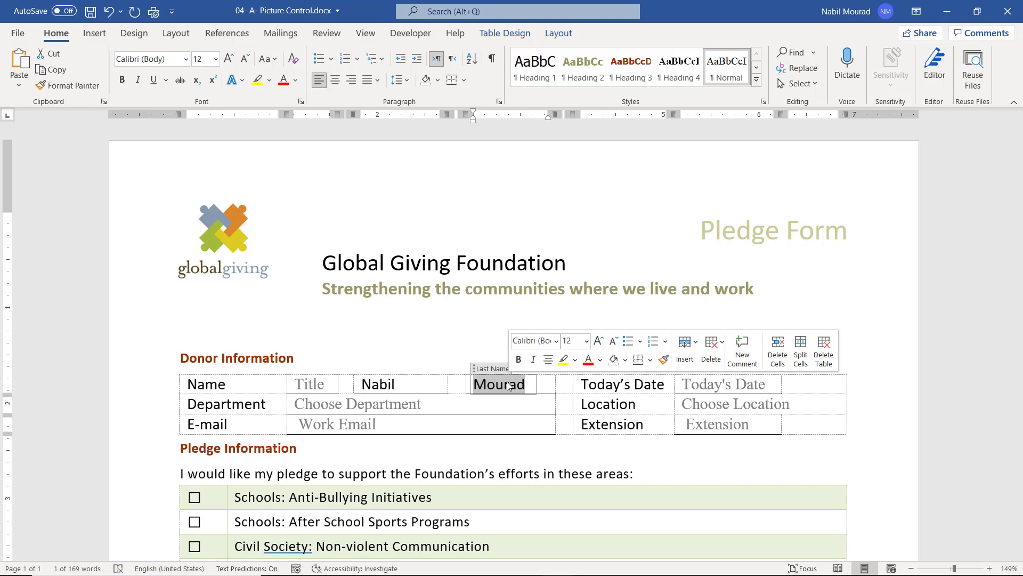
{"action": "key", "text": "Delete"}
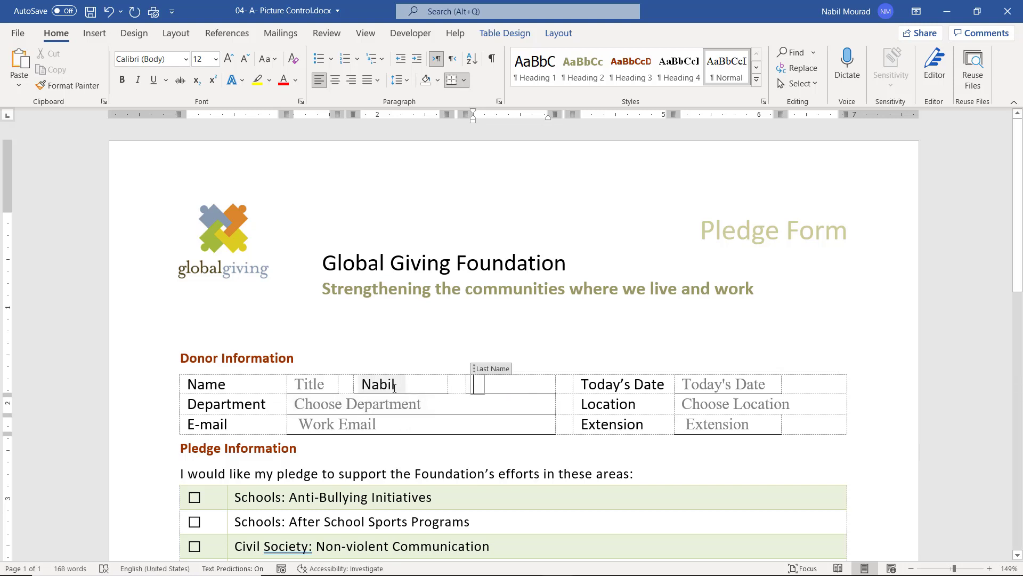
{"action": "left_click", "coordinate": [450, 496]}
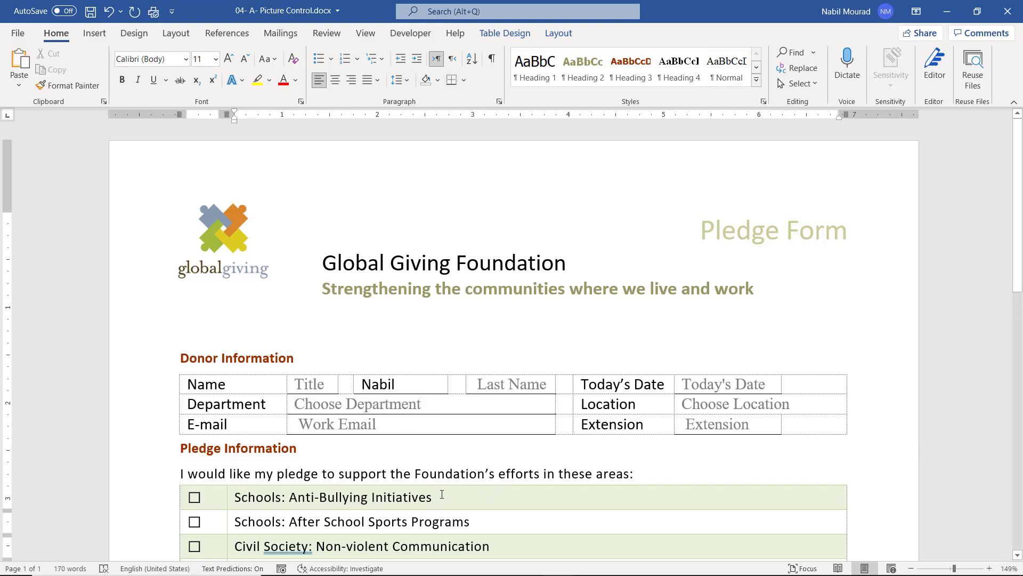
{"action": "left_click", "coordinate": [330, 385]}
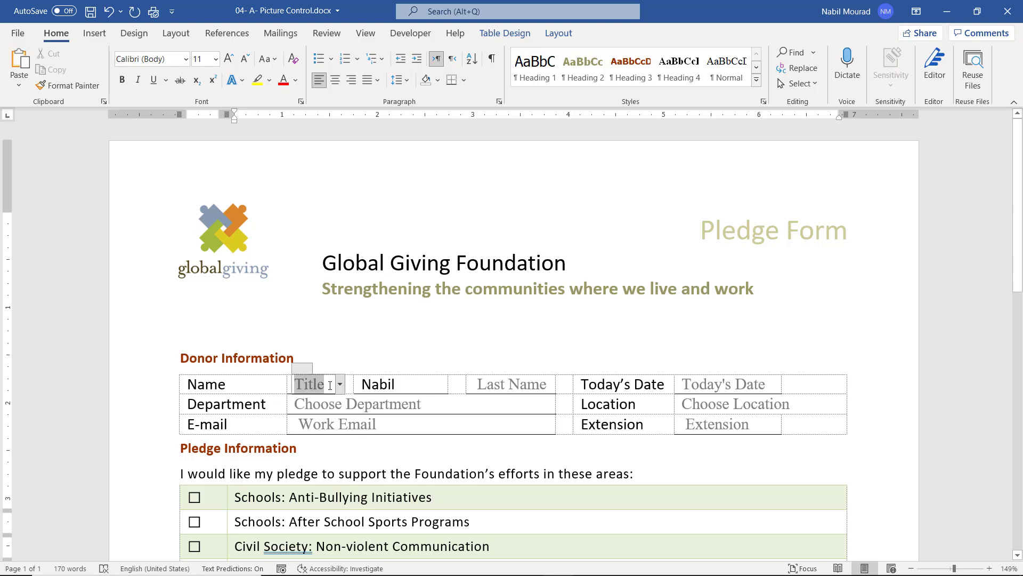
{"action": "left_click", "coordinate": [337, 388]}
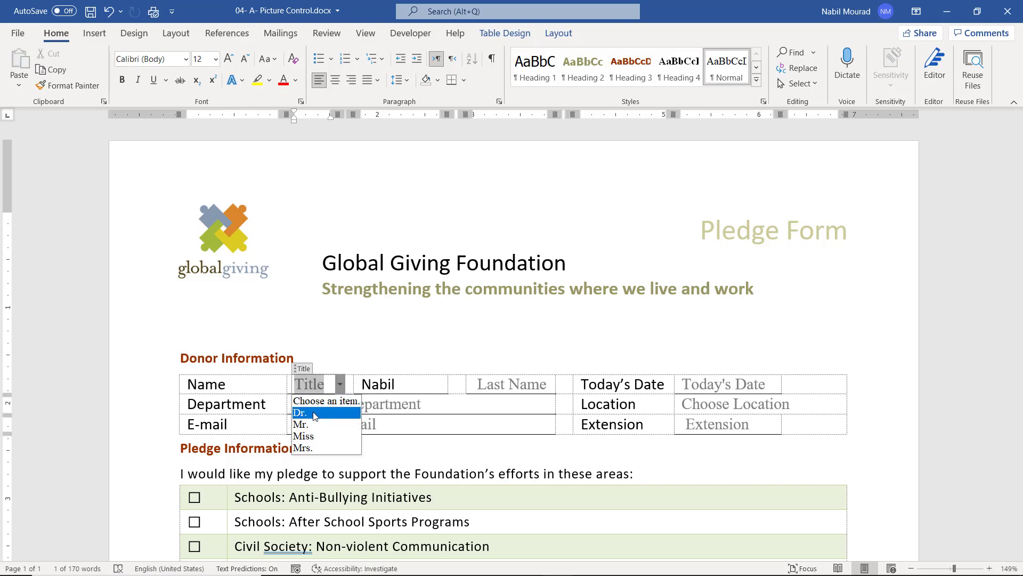
{"action": "left_click", "coordinate": [315, 413]}
{"action": "left_click", "coordinate": [307, 384]}
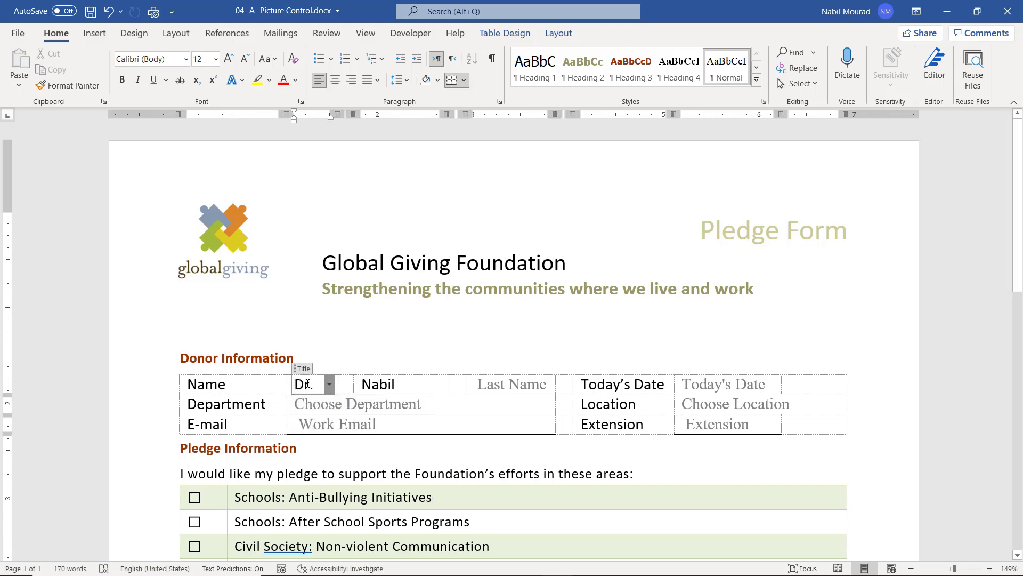
{"action": "double_click", "coordinate": [307, 384]}
{"action": "key", "text": "Delete"}
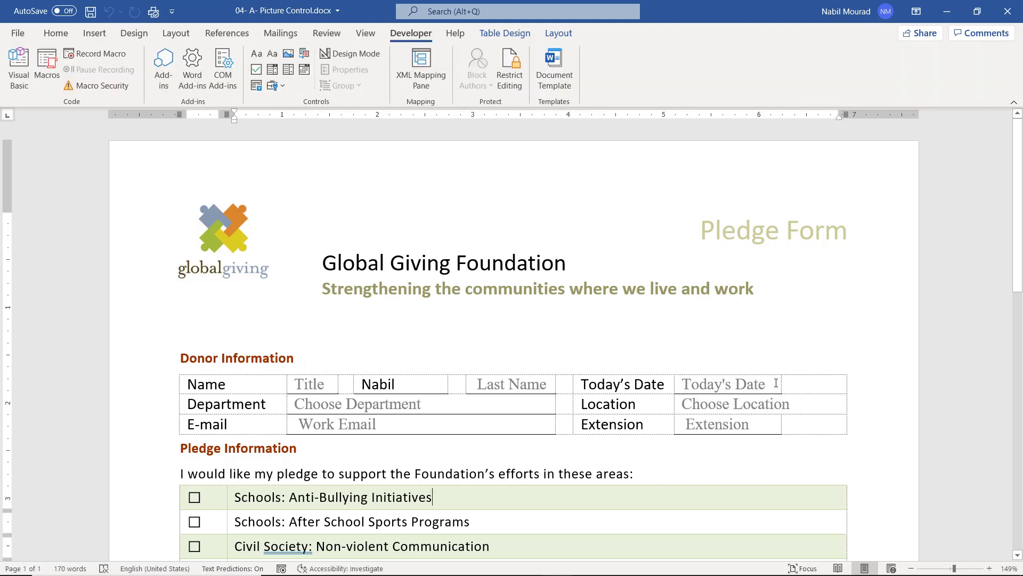
{"action": "left_click", "coordinate": [776, 383]}
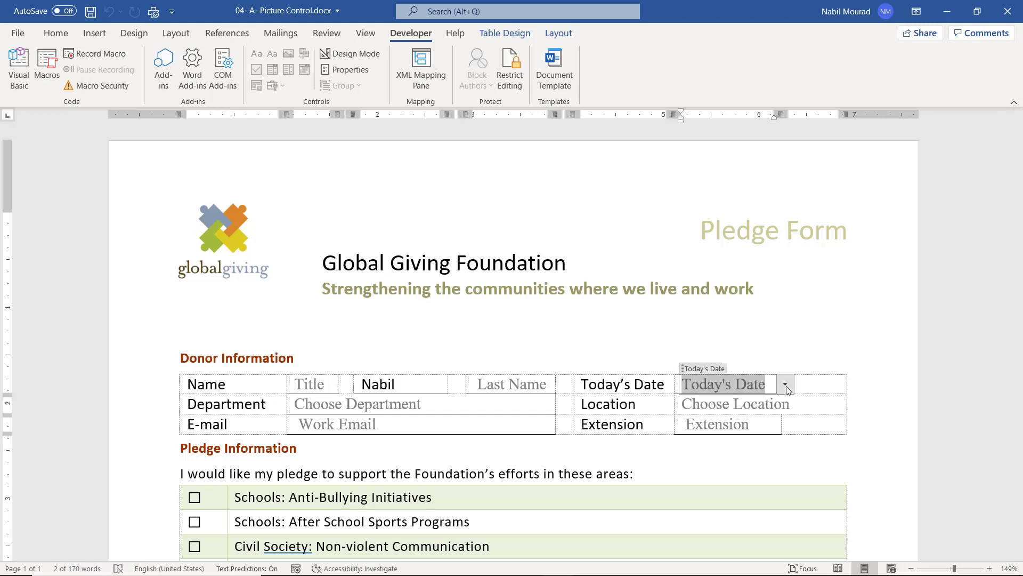
{"action": "left_click", "coordinate": [787, 386]}
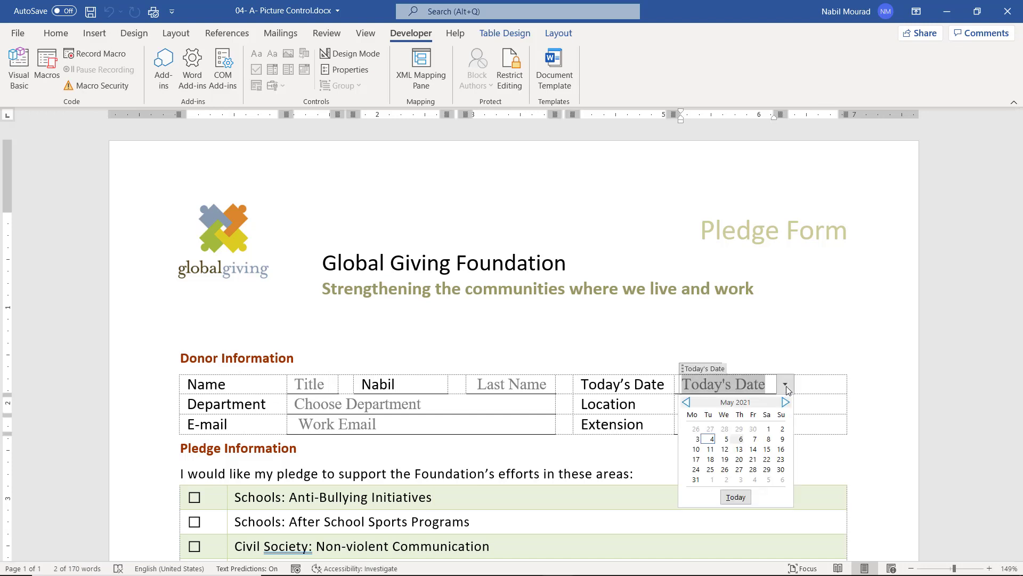
{"action": "left_click", "coordinate": [755, 439]}
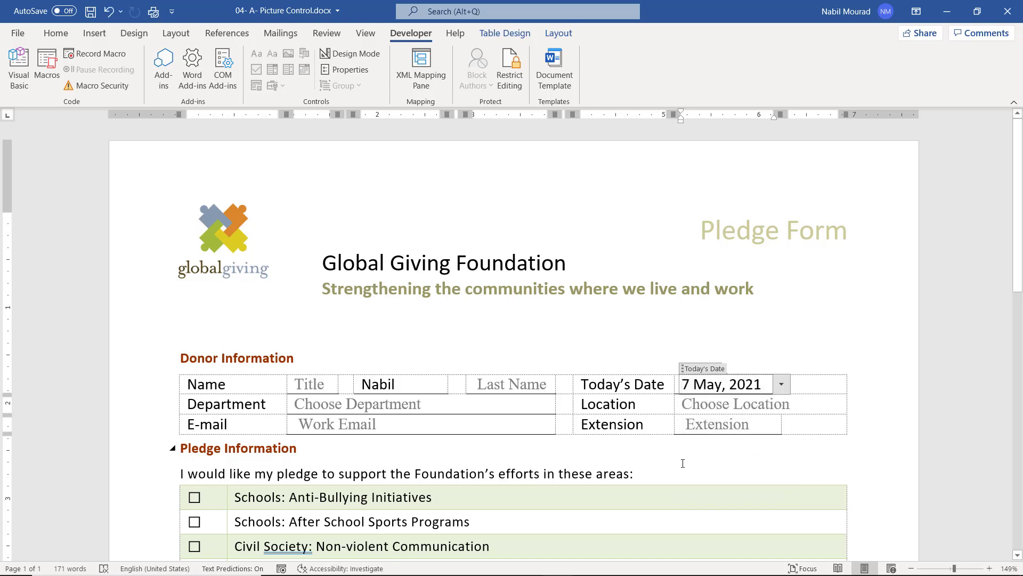
{"action": "left_click_drag", "start_coordinate": [765, 386], "coordinate": [701, 387]}
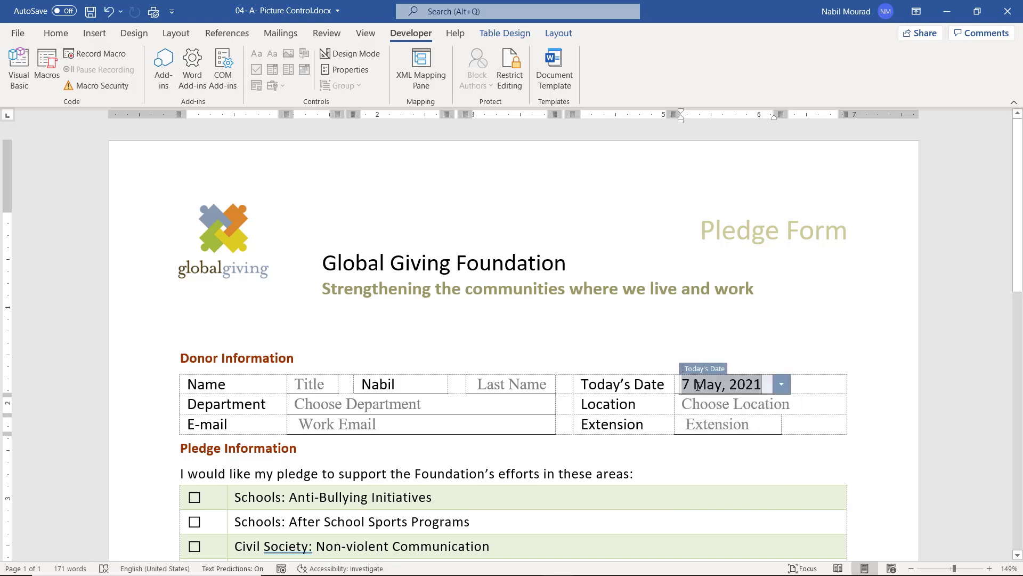
{"action": "key", "text": "Delete"}
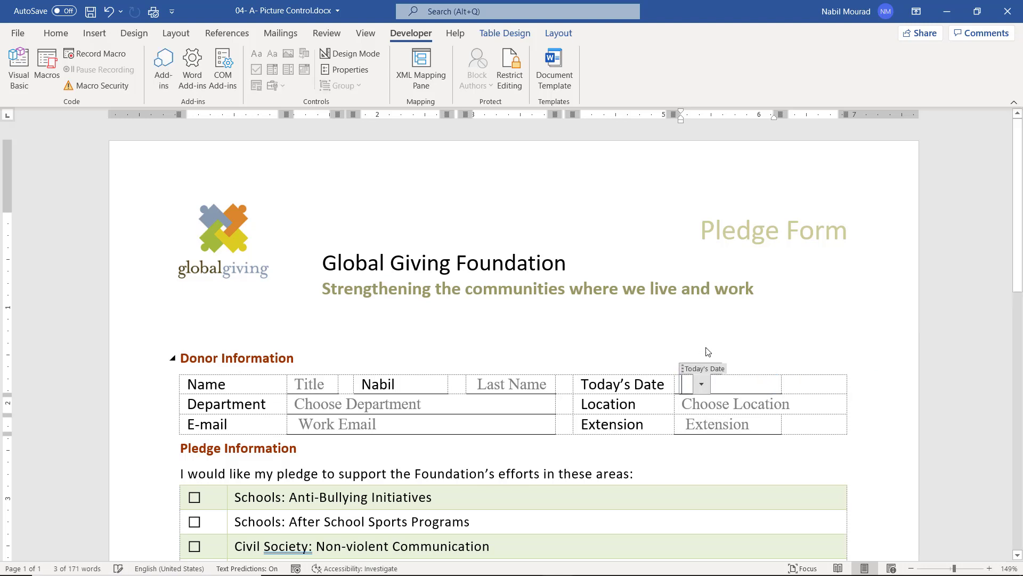
{"action": "left_click", "coordinate": [449, 495]}
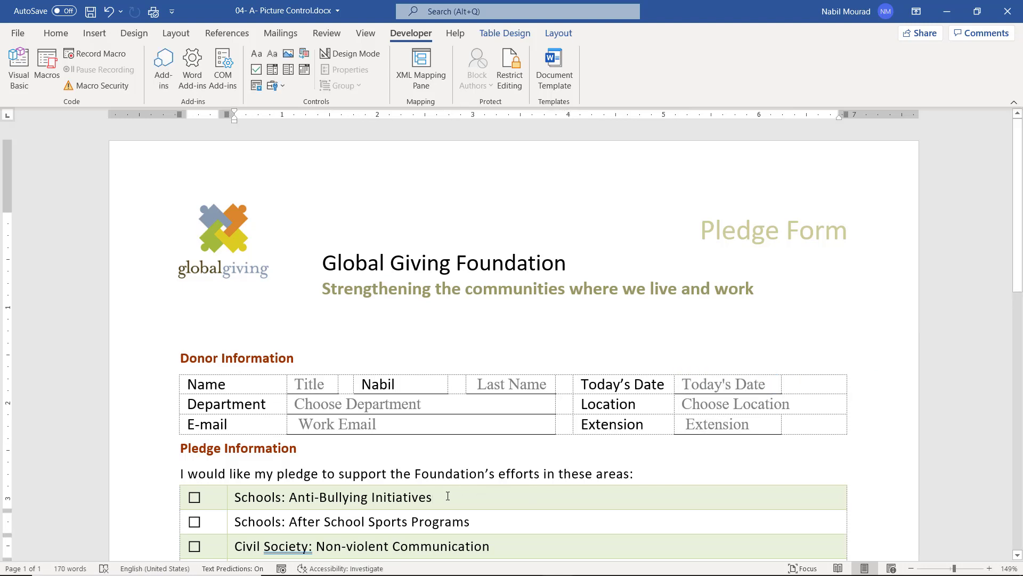
{"action": "left_click", "coordinate": [352, 404]}
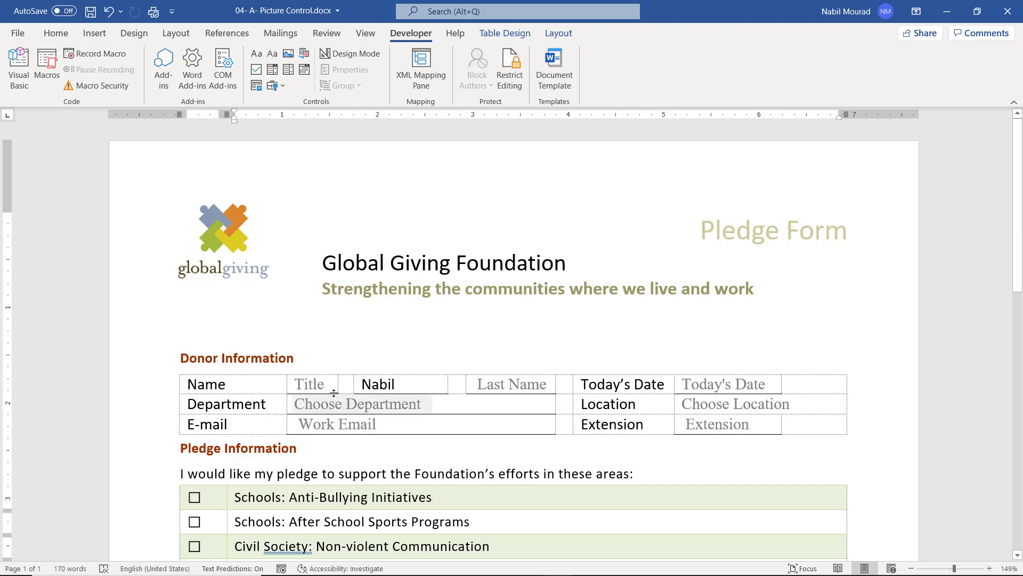
{"action": "left_click", "coordinate": [436, 404]}
{"action": "left_click", "coordinate": [436, 404]}
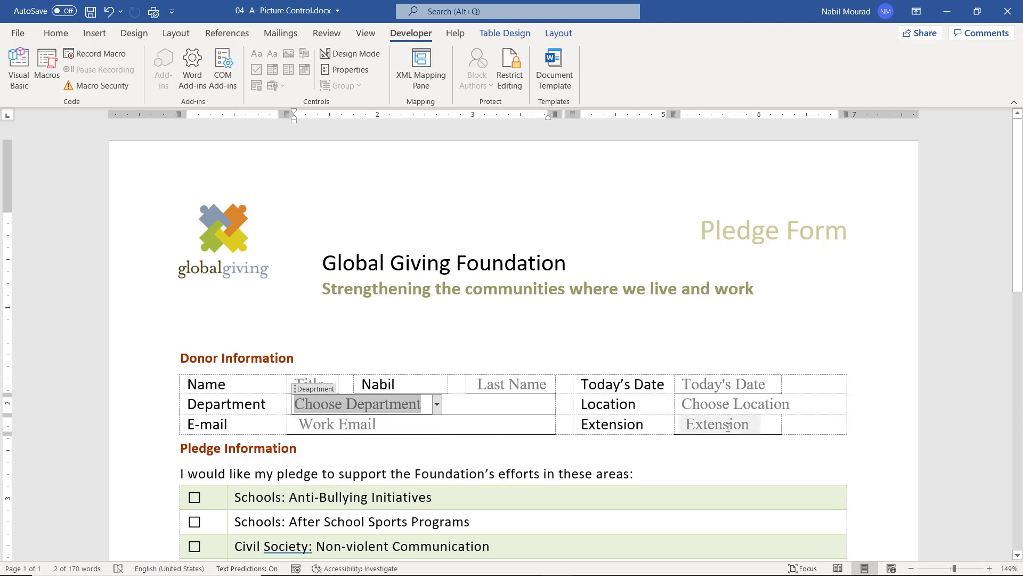
{"action": "scroll", "coordinate": [559, 418], "scroll_direction": "down", "scroll_amount": 3}
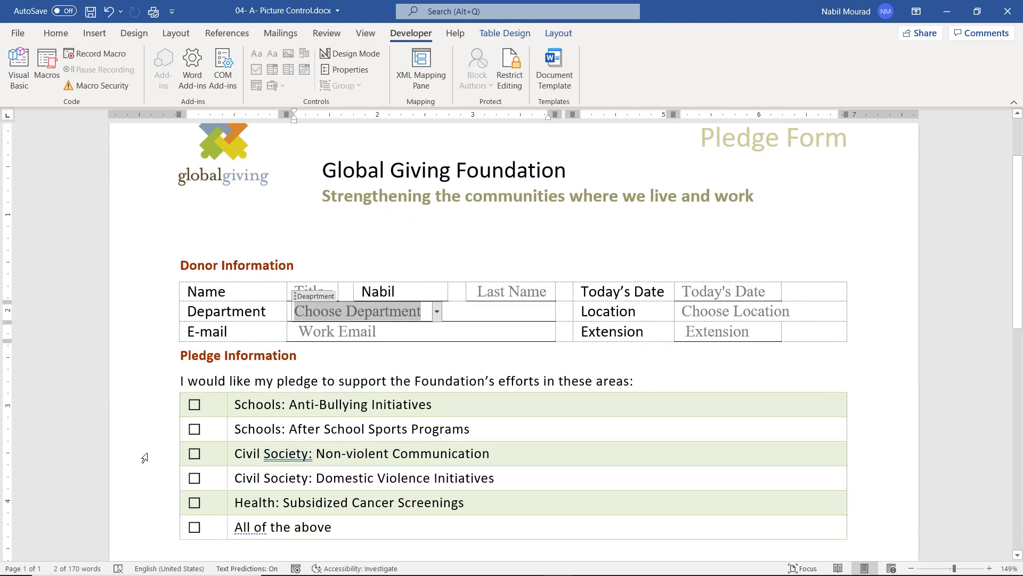
{"action": "left_click", "coordinate": [195, 430]}
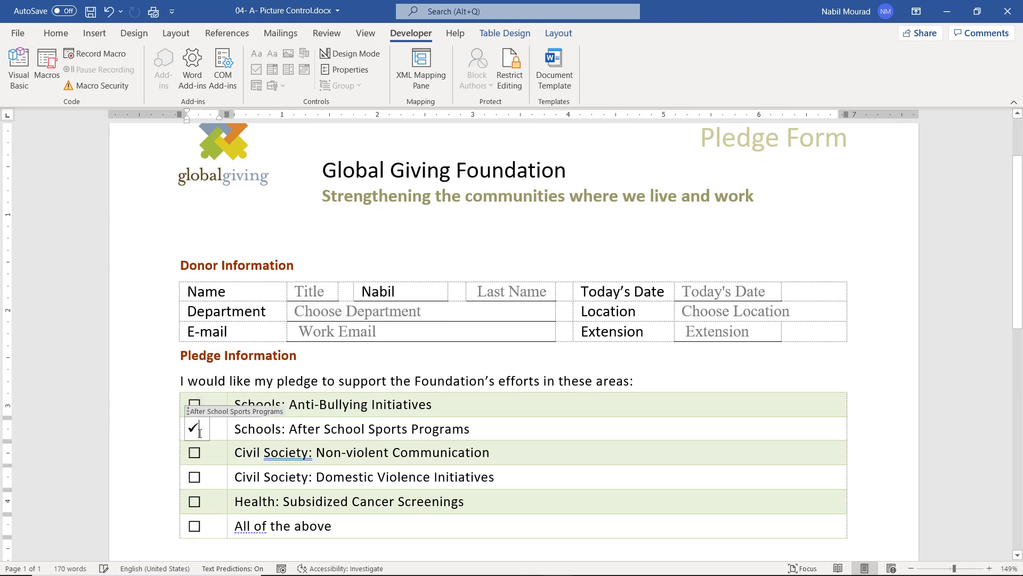
{"action": "left_click", "coordinate": [195, 432]}
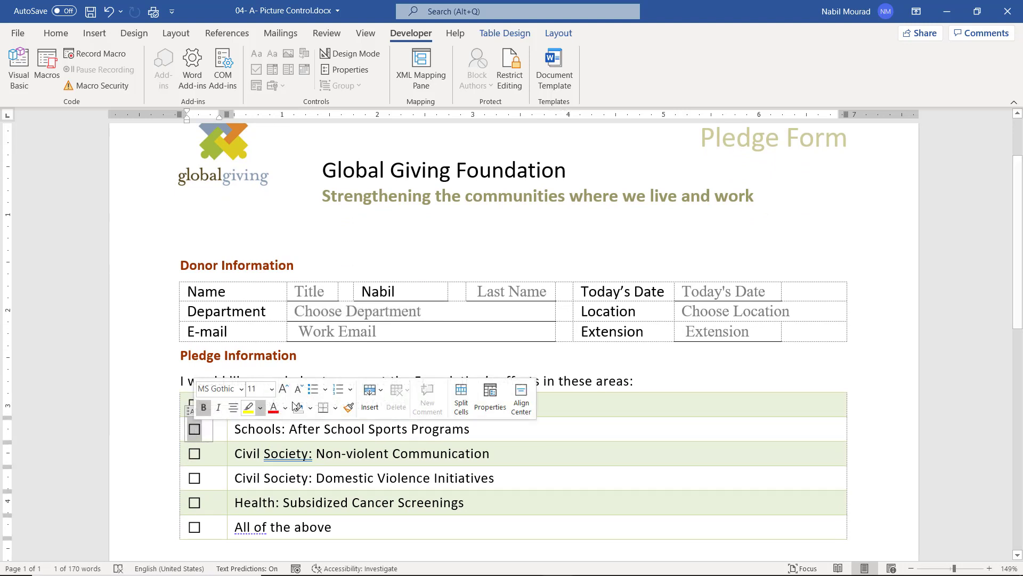
{"action": "scroll", "coordinate": [462, 375], "scroll_direction": "down", "scroll_amount": 3}
{"action": "scroll", "coordinate": [462, 374], "scroll_direction": "down", "scroll_amount": 2}
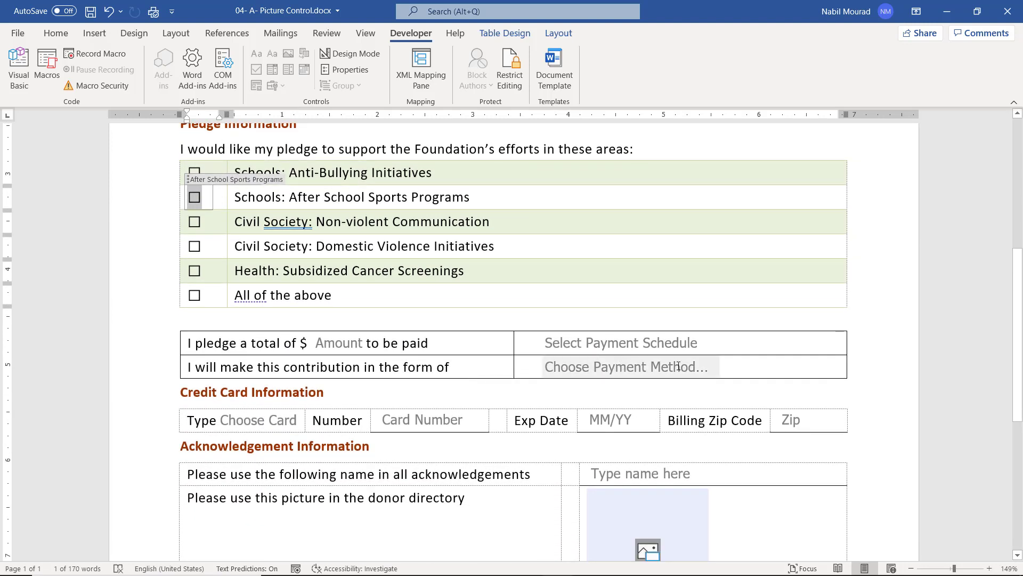
{"action": "left_click", "coordinate": [678, 367]}
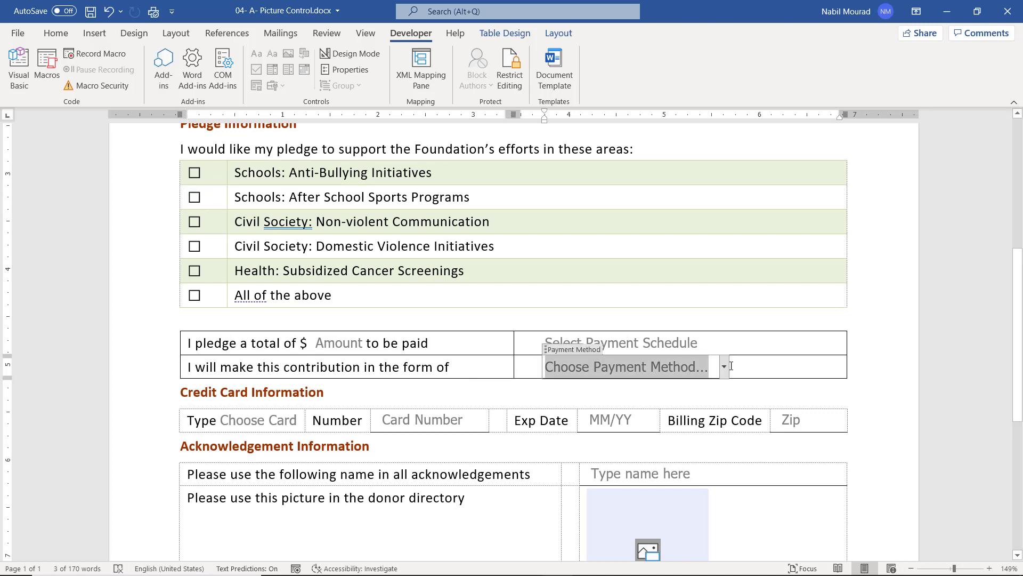
{"action": "left_click", "coordinate": [724, 368]}
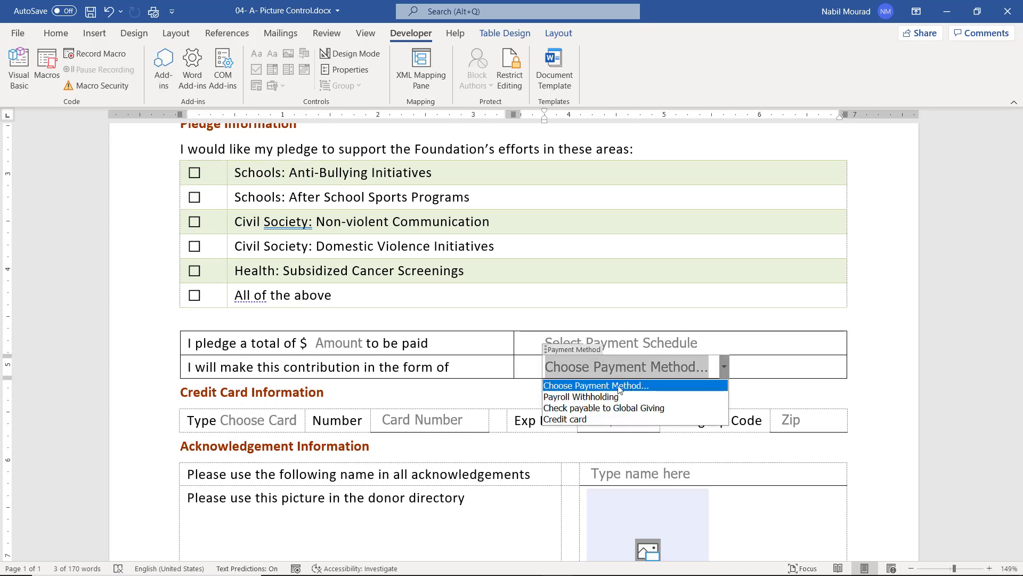
{"action": "left_click", "coordinate": [587, 419]}
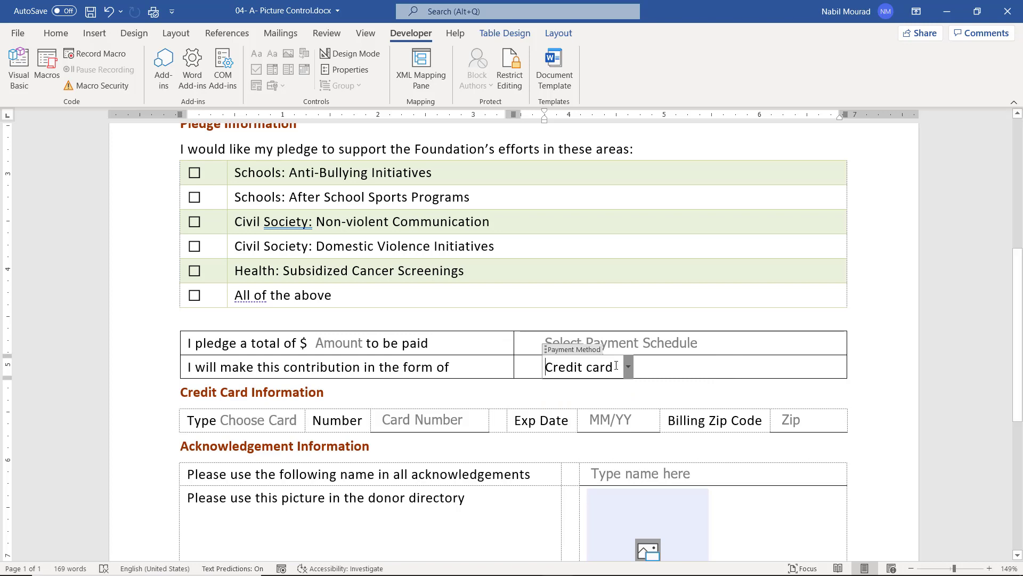
{"action": "left_click", "coordinate": [571, 365]}
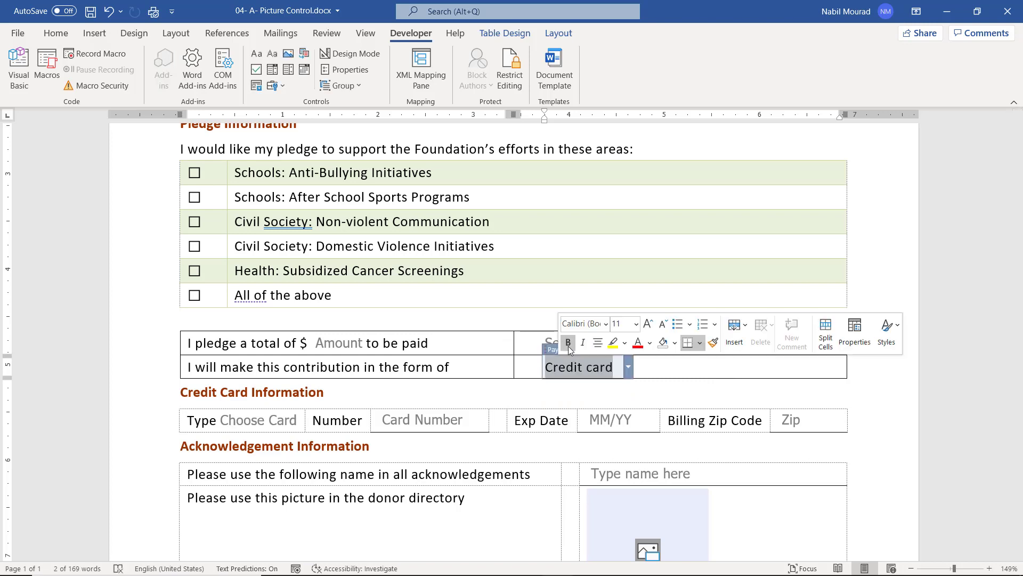
{"action": "type", "text": "Cash"}
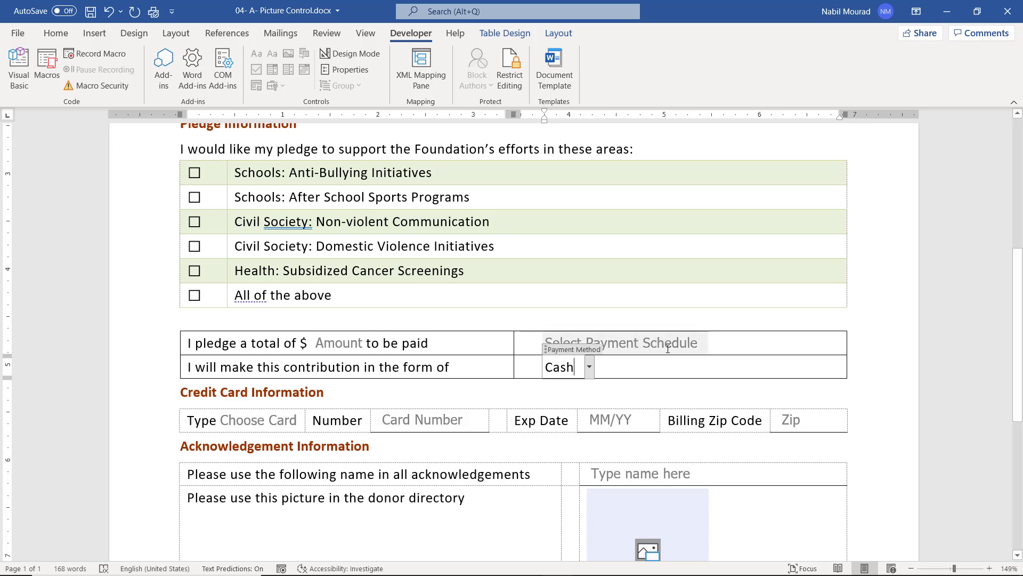
{"action": "key", "text": "BackSpace"}
{"action": "key", "text": "BackSpace"}
{"action": "key", "text": "BackSpace"}
{"action": "key", "text": "BackSpace"}
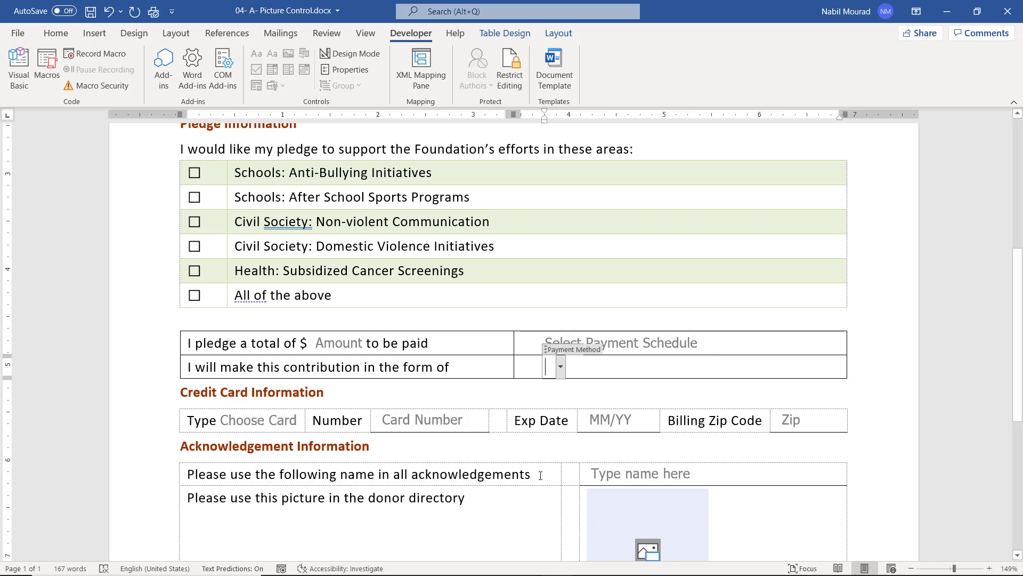
{"action": "left_click", "coordinate": [541, 474]}
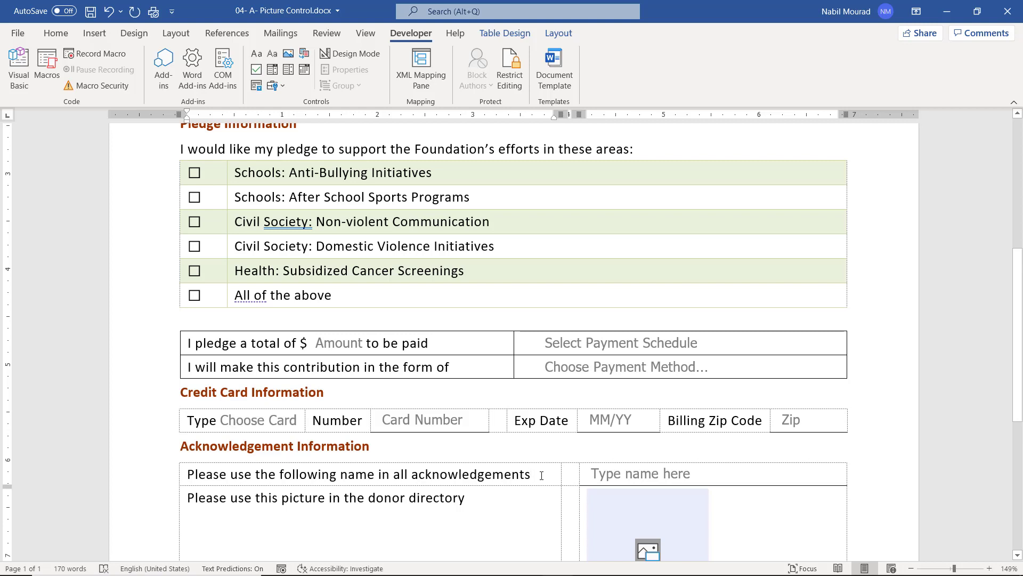
Insert the College.jpg photo from file into the donor-directory picture control.
{"action": "scroll", "coordinate": [516, 433], "scroll_direction": "down", "scroll_amount": 3}
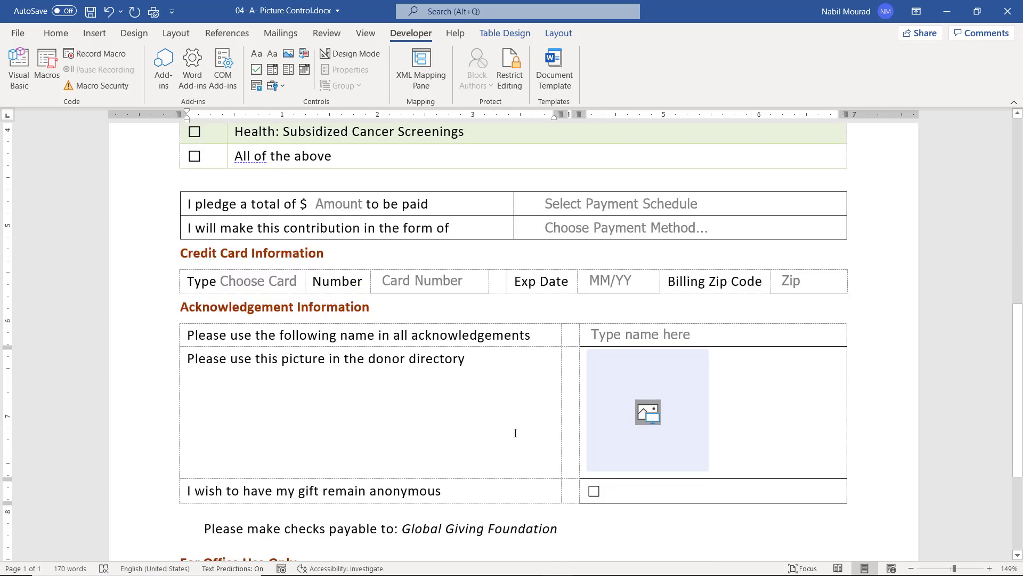
{"action": "left_click", "coordinate": [652, 414]}
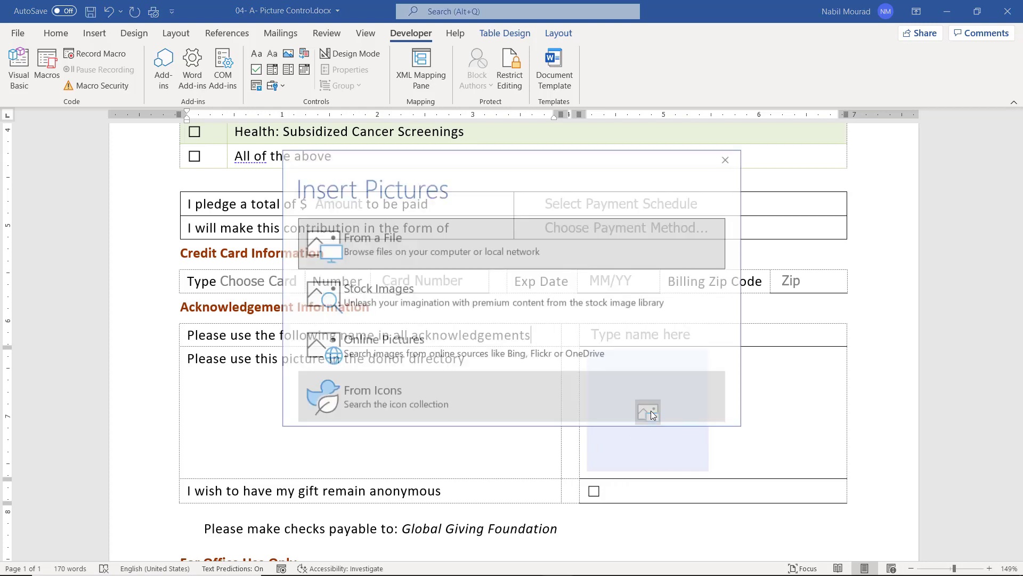
{"action": "left_click", "coordinate": [381, 239]}
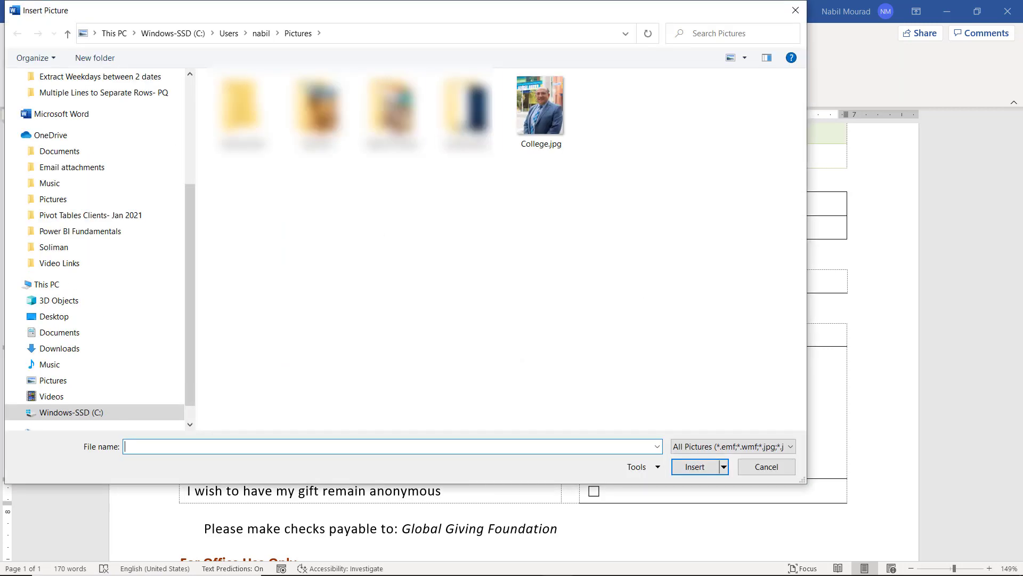
{"action": "left_click", "coordinate": [537, 110]}
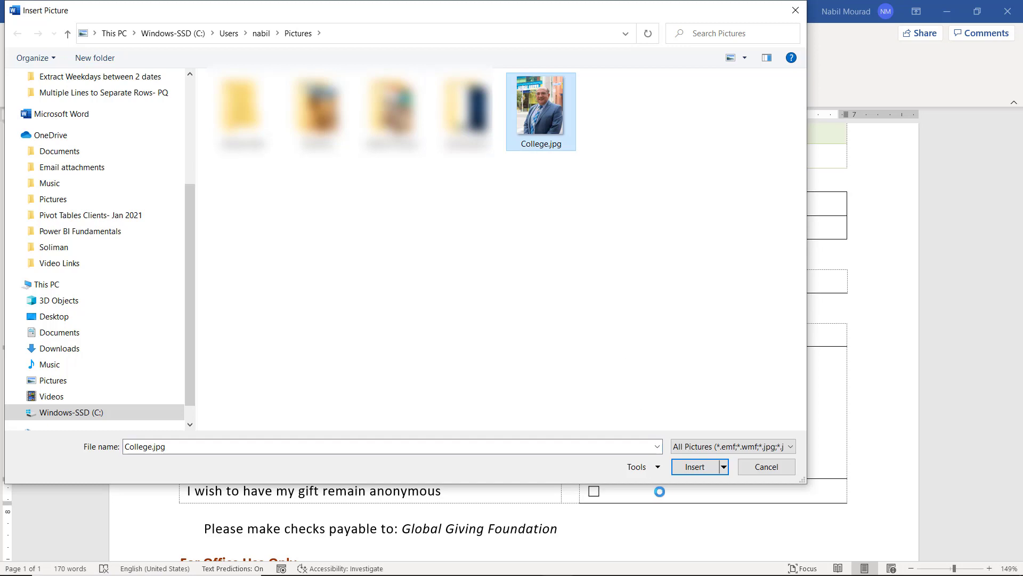
{"action": "left_click", "coordinate": [695, 466]}
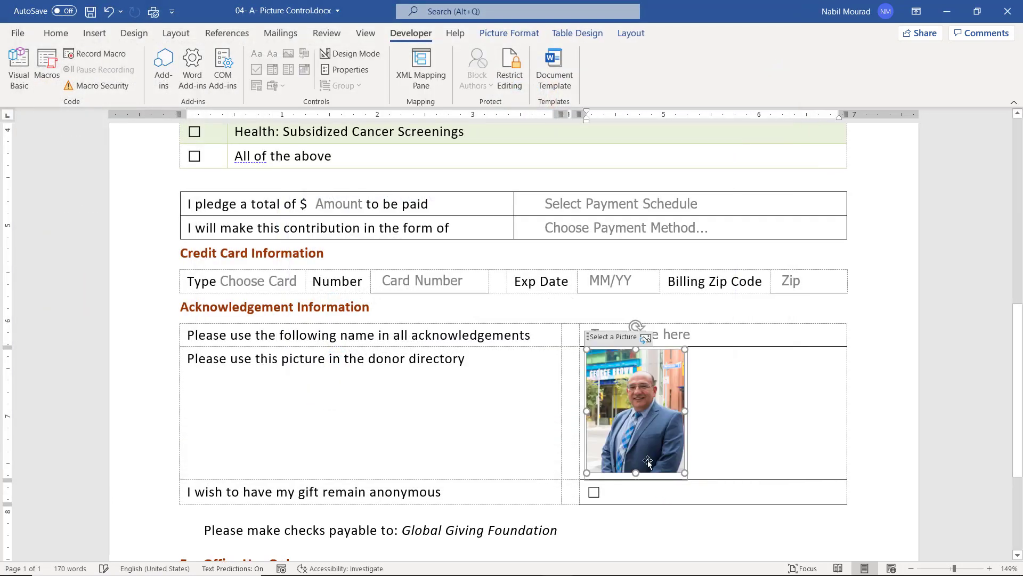
{"action": "left_click", "coordinate": [499, 492]}
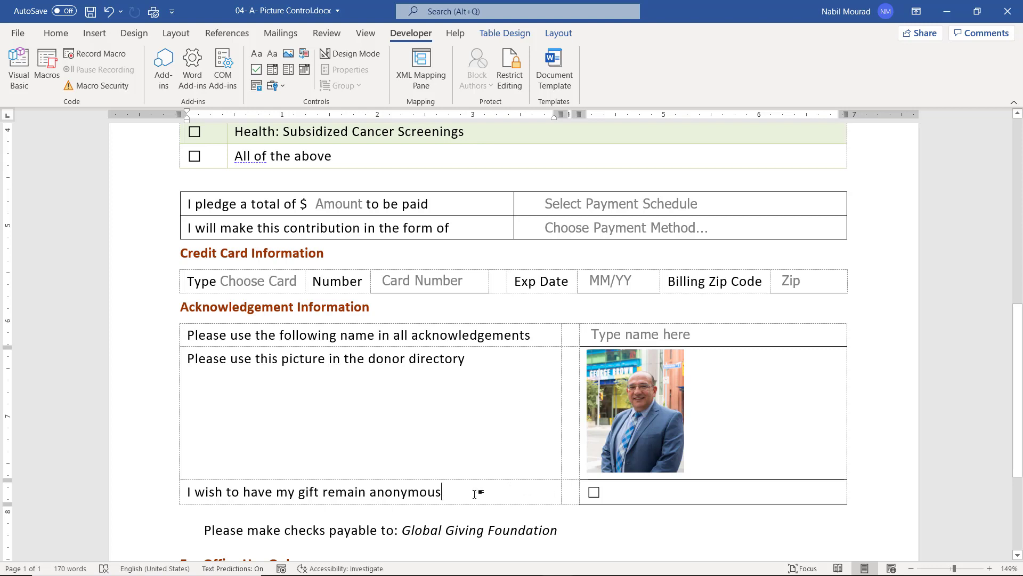
{"action": "scroll", "coordinate": [475, 493], "scroll_direction": "up", "scroll_amount": 7}
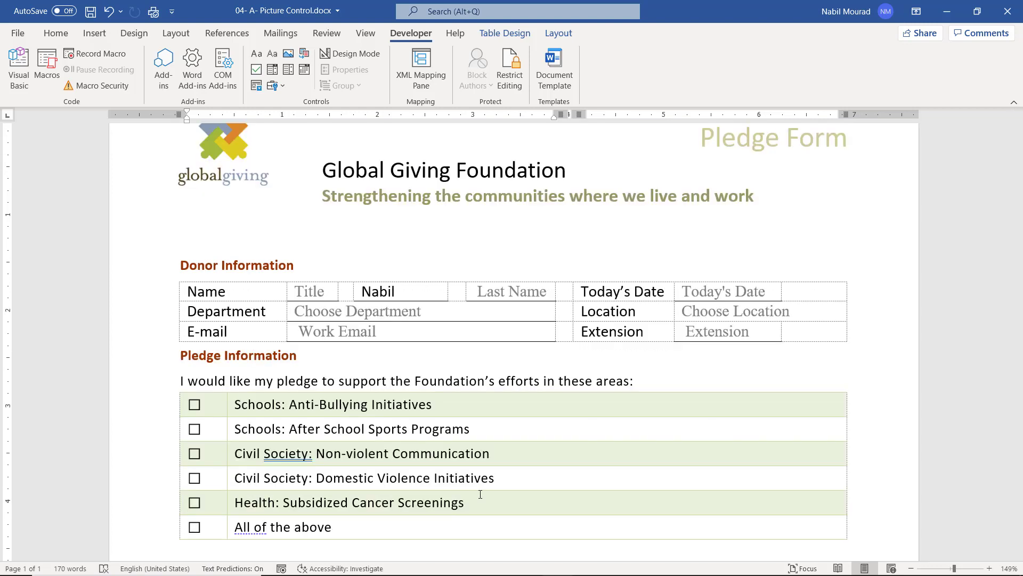
In Restrict Editing, allow only Filling in forms as the permitted editing type.
{"action": "scroll", "coordinate": [481, 494], "scroll_direction": "up", "scroll_amount": 1}
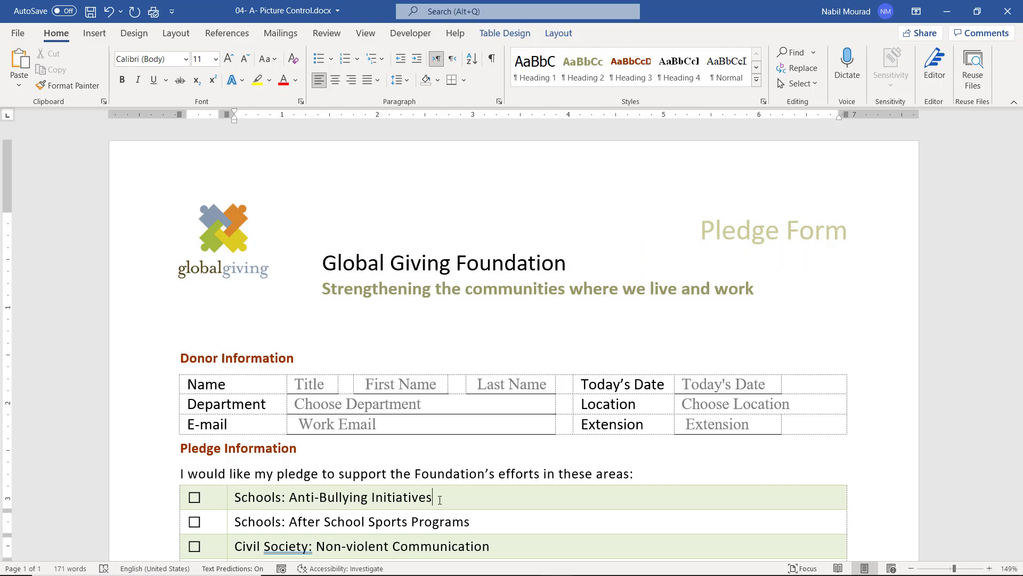
{"action": "left_click", "coordinate": [324, 35]}
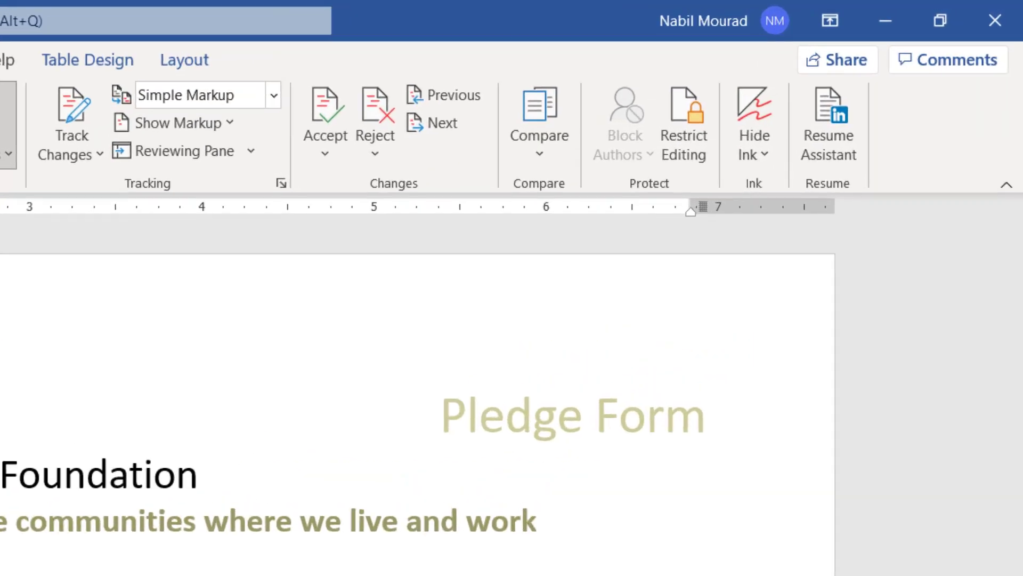
{"action": "left_click", "coordinate": [846, 74]}
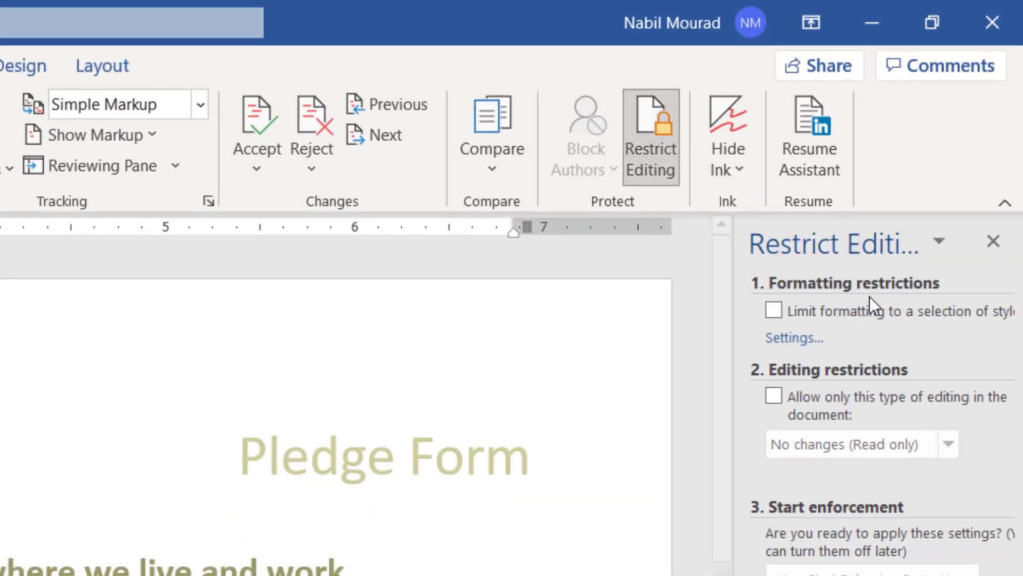
{"action": "left_click", "coordinate": [774, 397]}
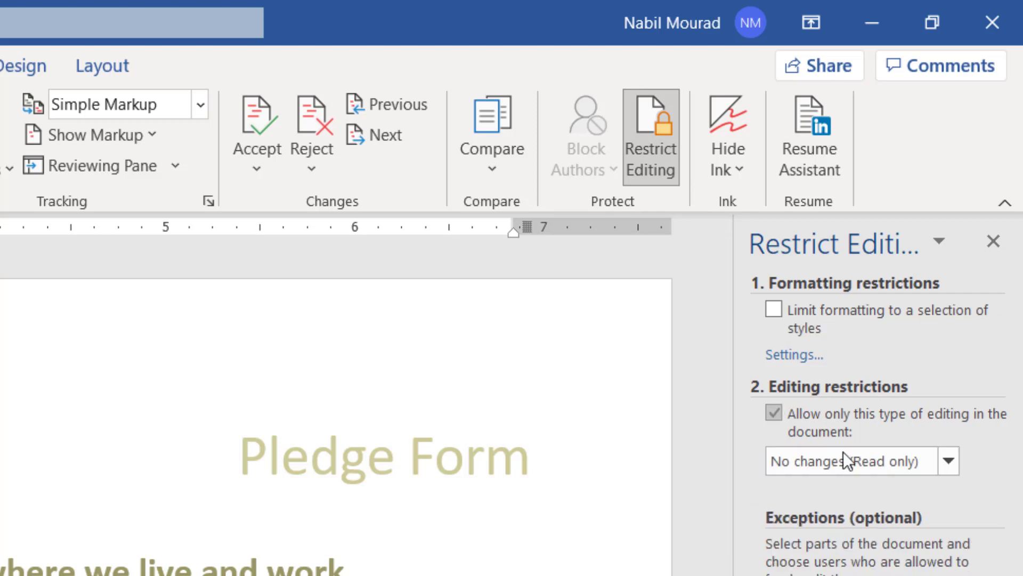
{"action": "left_click", "coordinate": [949, 459]}
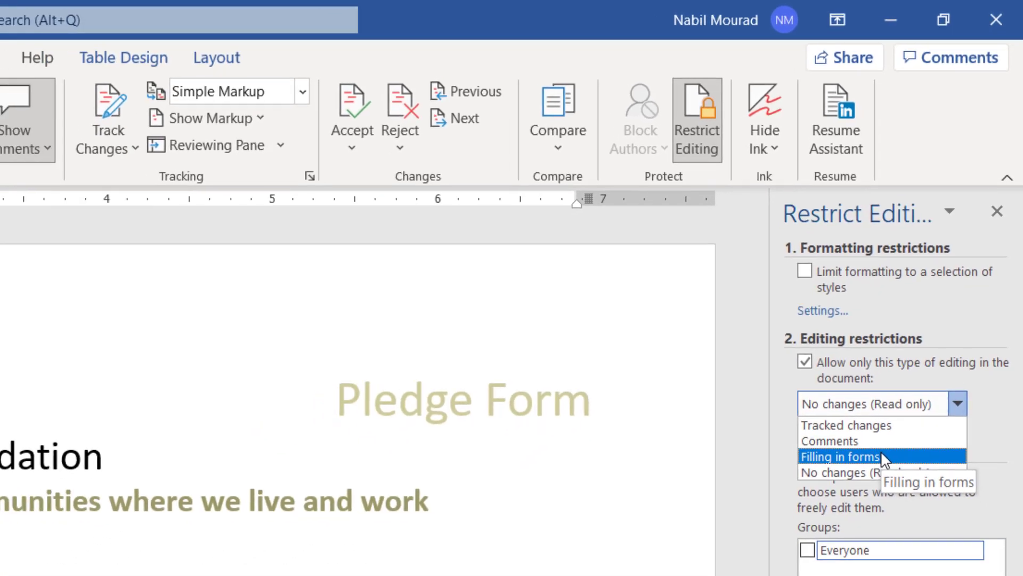
{"action": "left_click", "coordinate": [861, 518]}
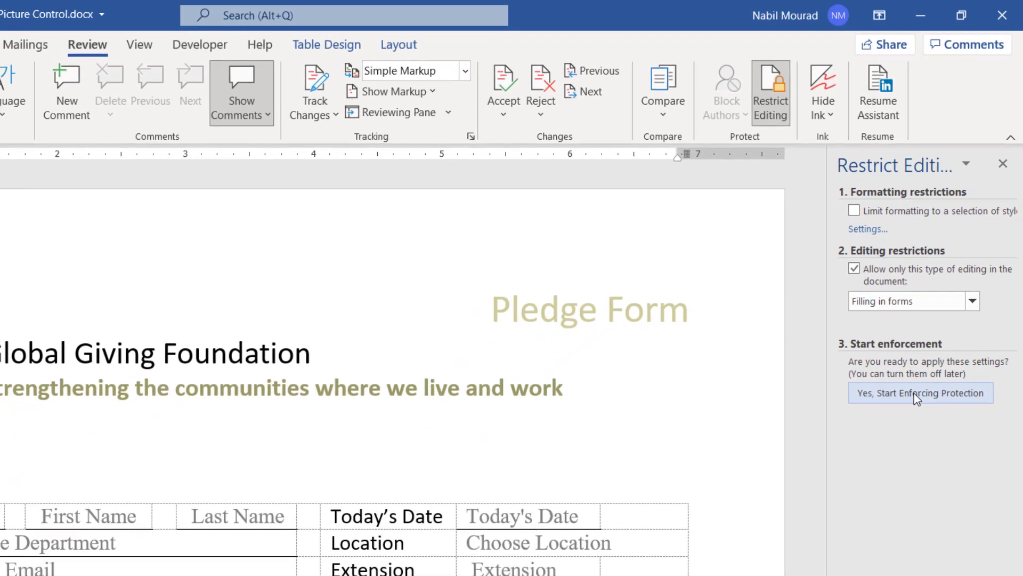
Start enforcing protection, cancel the password prompt, and close the Restrict Editing pane.
{"action": "left_click", "coordinate": [914, 393]}
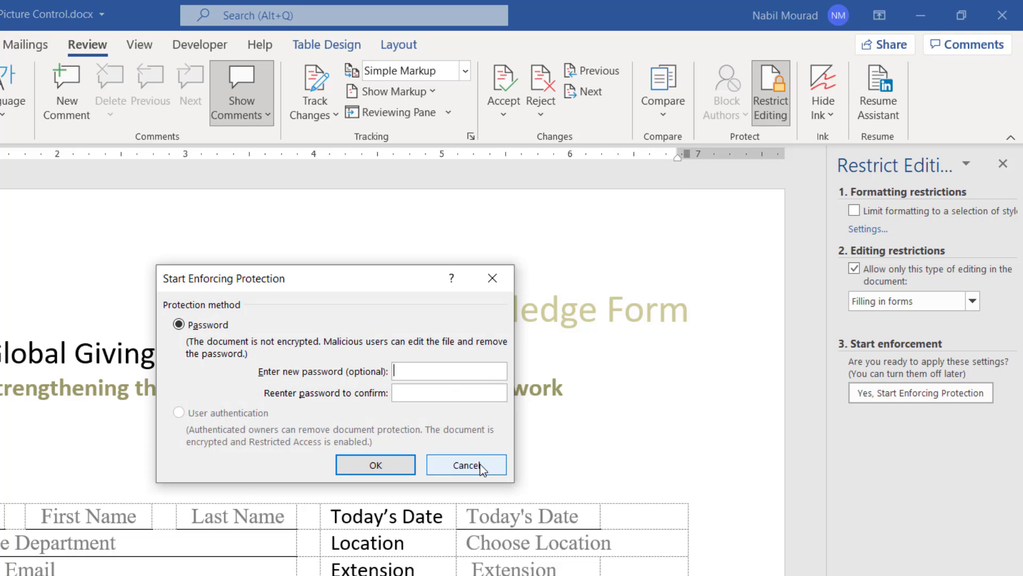
{"action": "left_click", "coordinate": [467, 465]}
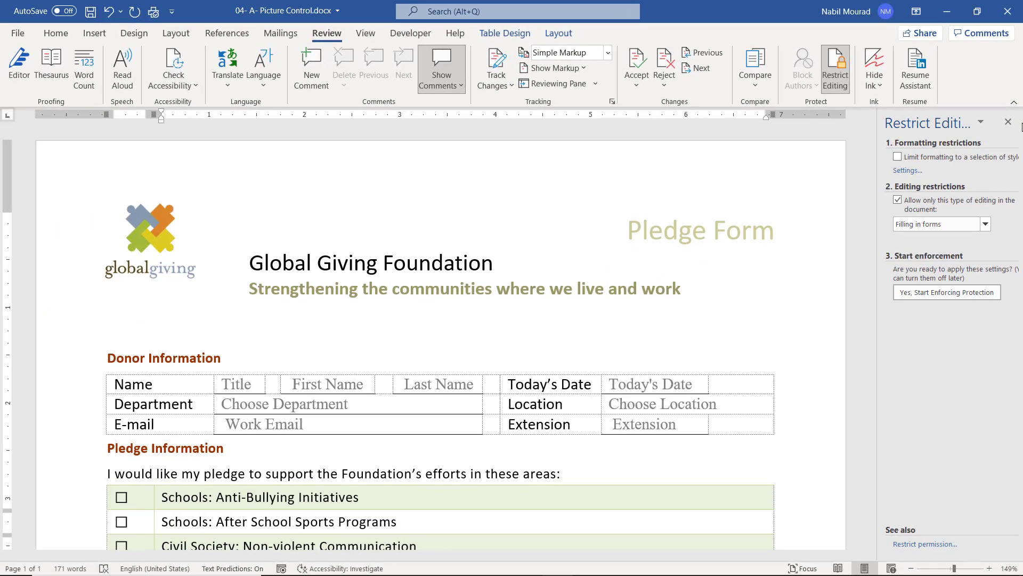
{"action": "left_click", "coordinate": [1006, 142]}
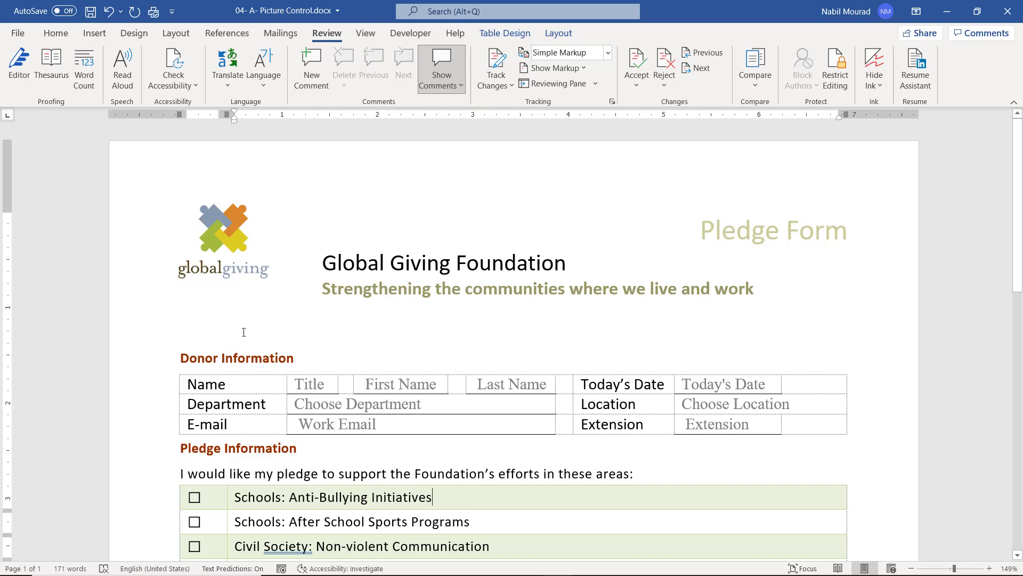
Select the entire pledge form and group it into one locked unit.
{"action": "left_click", "coordinate": [219, 359]}
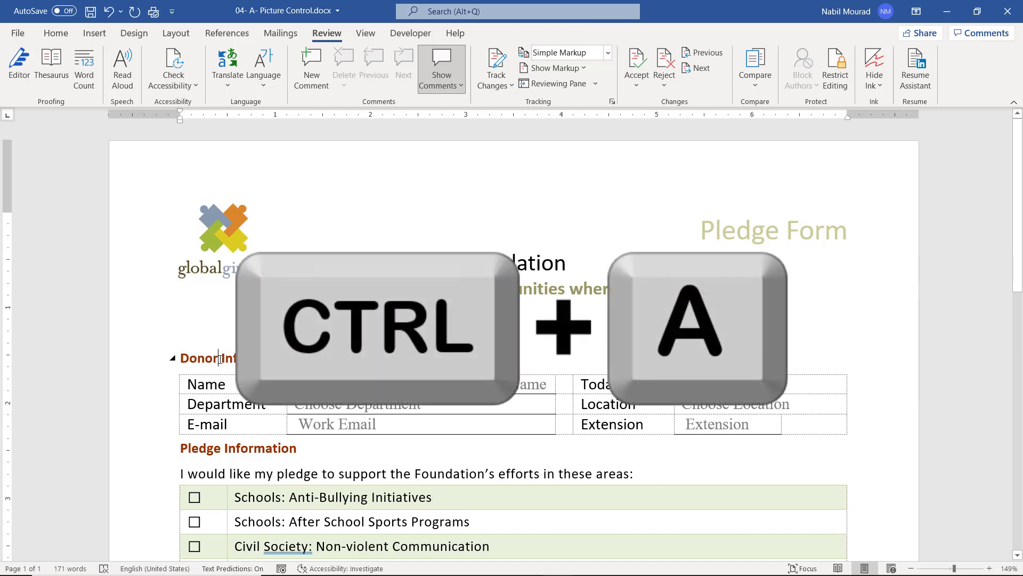
{"action": "key", "text": "ctrl+a"}
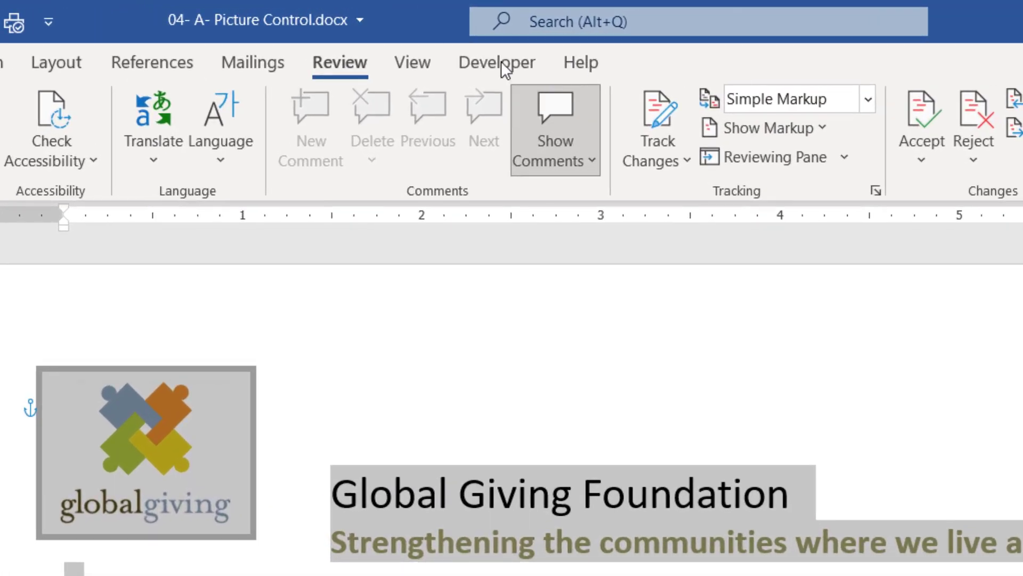
{"action": "left_click", "coordinate": [498, 62]}
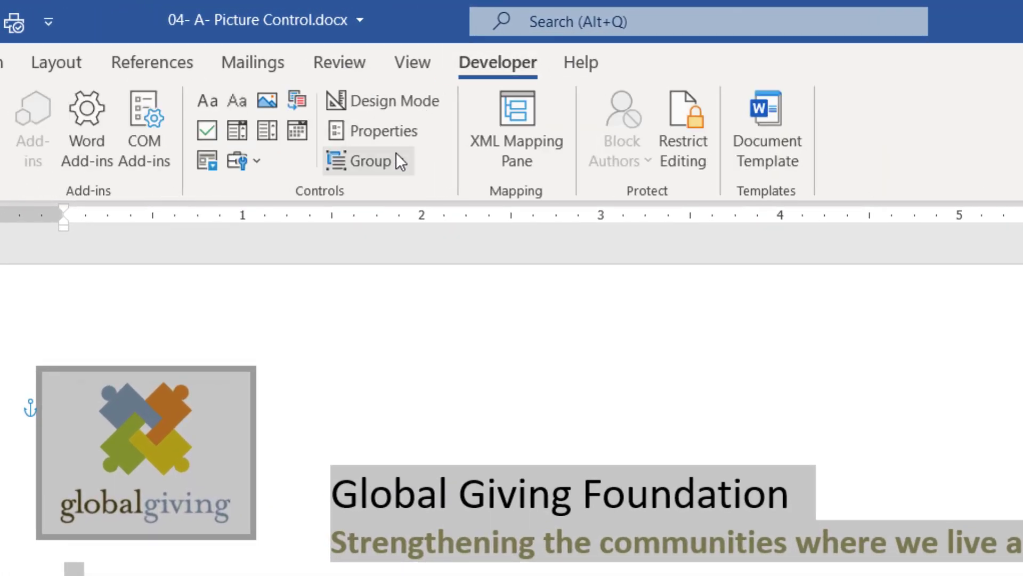
{"action": "left_click", "coordinate": [395, 158]}
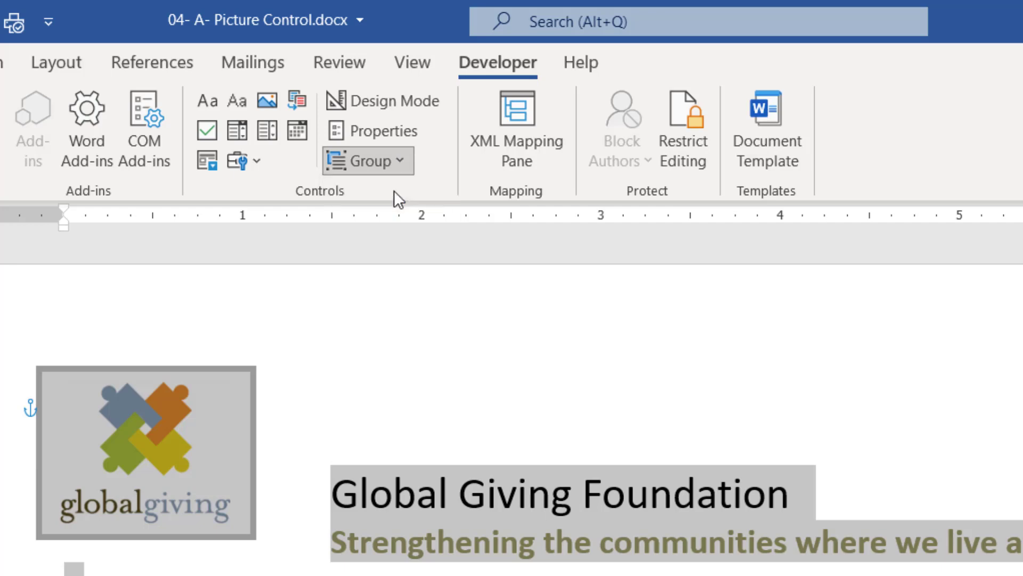
{"action": "left_click", "coordinate": [394, 193]}
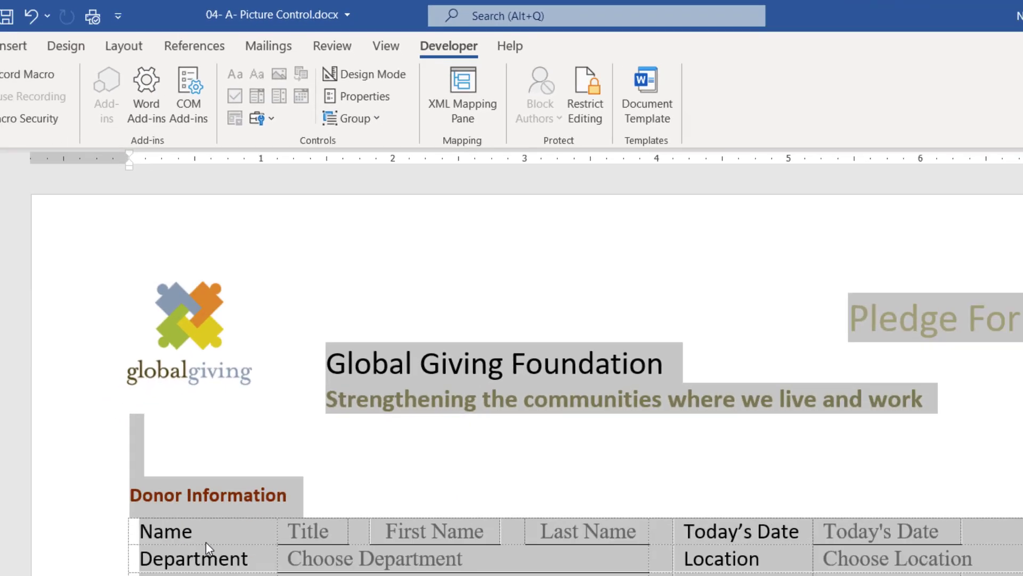
Test the lock by trying to delete the Title and Today's Date controls and edit the Name label.
{"action": "left_click", "coordinate": [206, 542]}
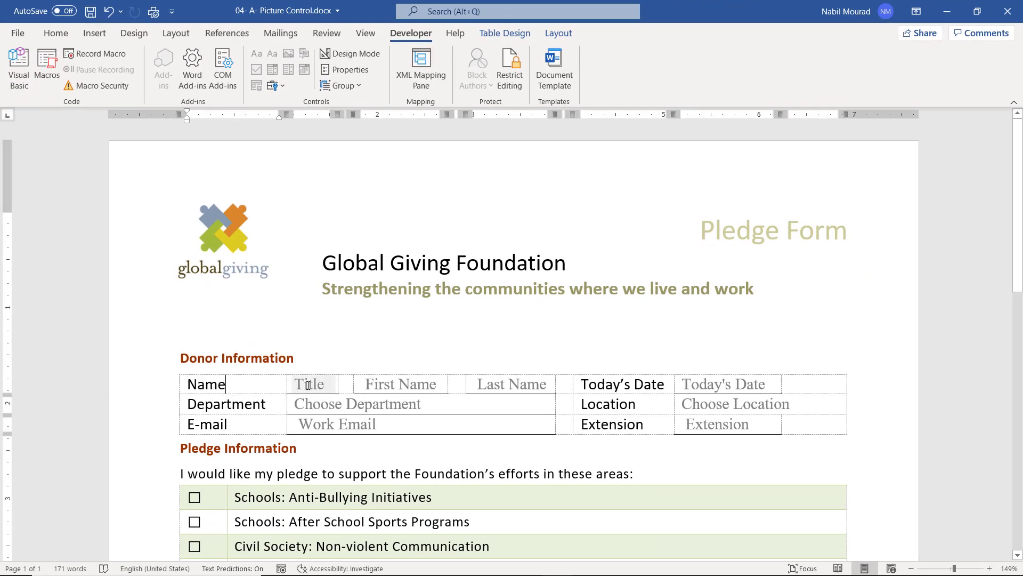
{"action": "left_click", "coordinate": [310, 384]}
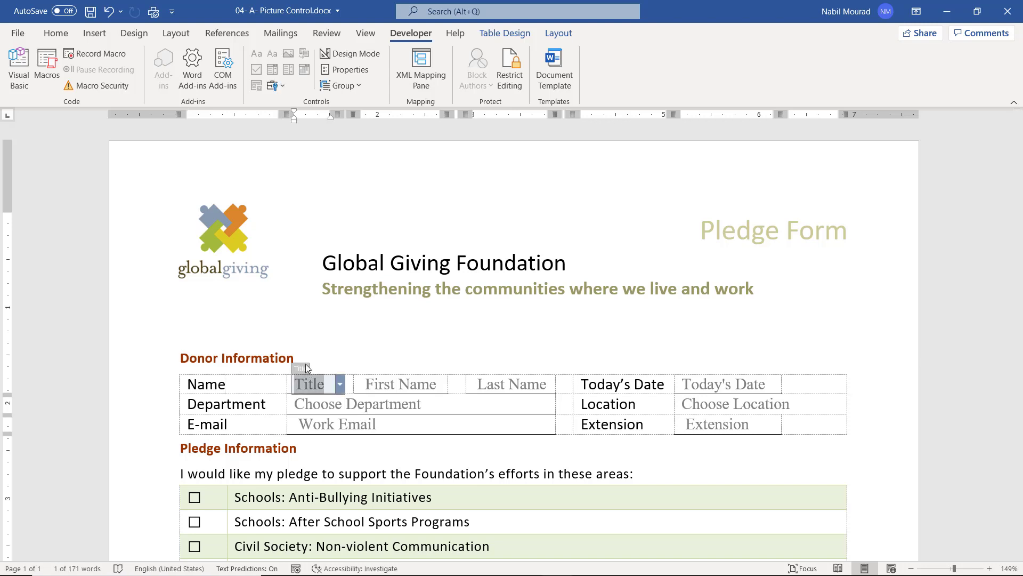
{"action": "key", "text": "Delete"}
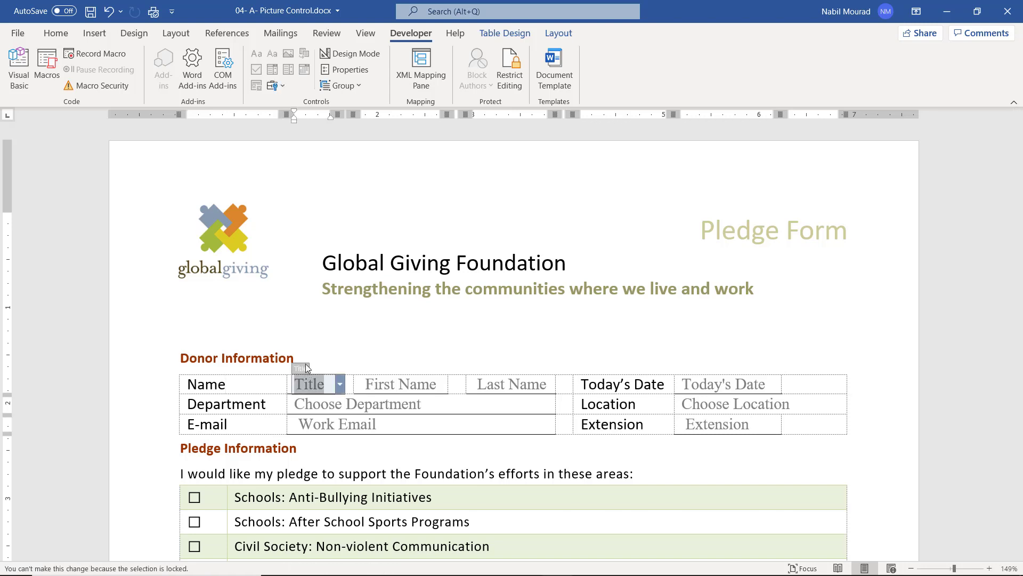
{"action": "left_click", "coordinate": [690, 370]}
{"action": "key", "text": "Delete"}
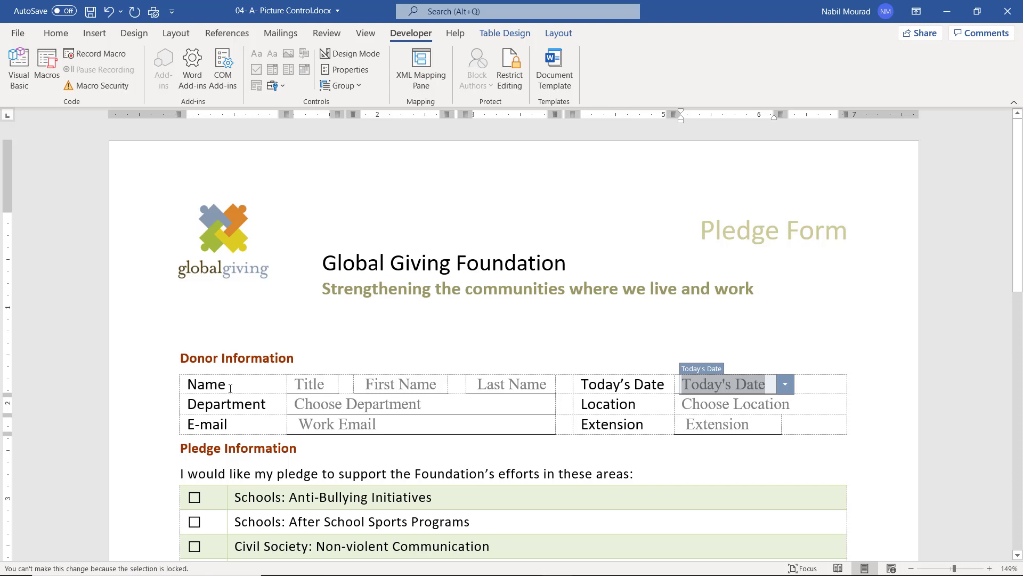
{"action": "left_click_drag", "start_coordinate": [226, 383], "coordinate": [186, 382]}
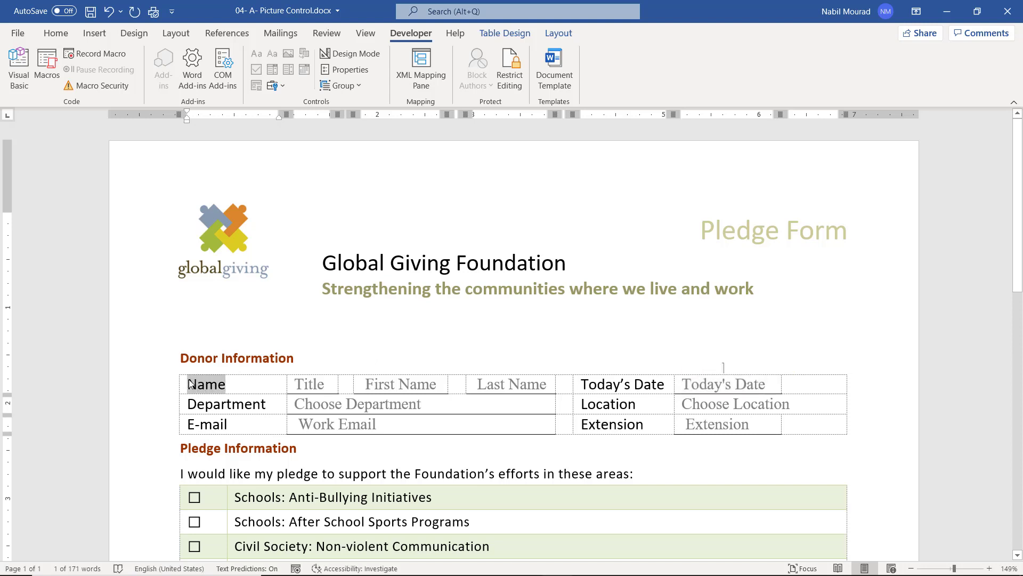
{"action": "left_click", "coordinate": [190, 384]}
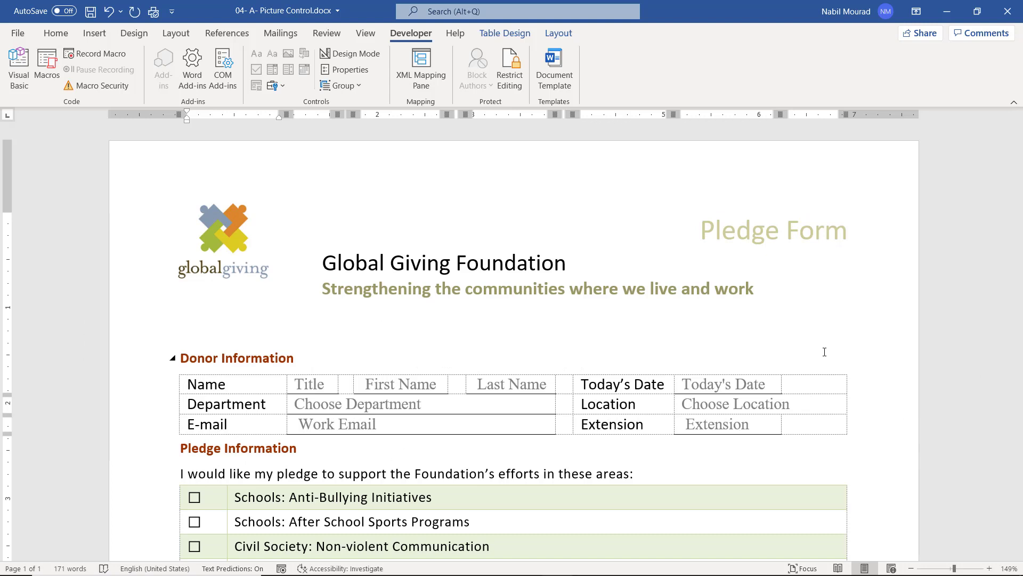
Save the form as a Word Template (*.dotx) named 'Global Giving'.
{"action": "left_click", "coordinate": [21, 33]}
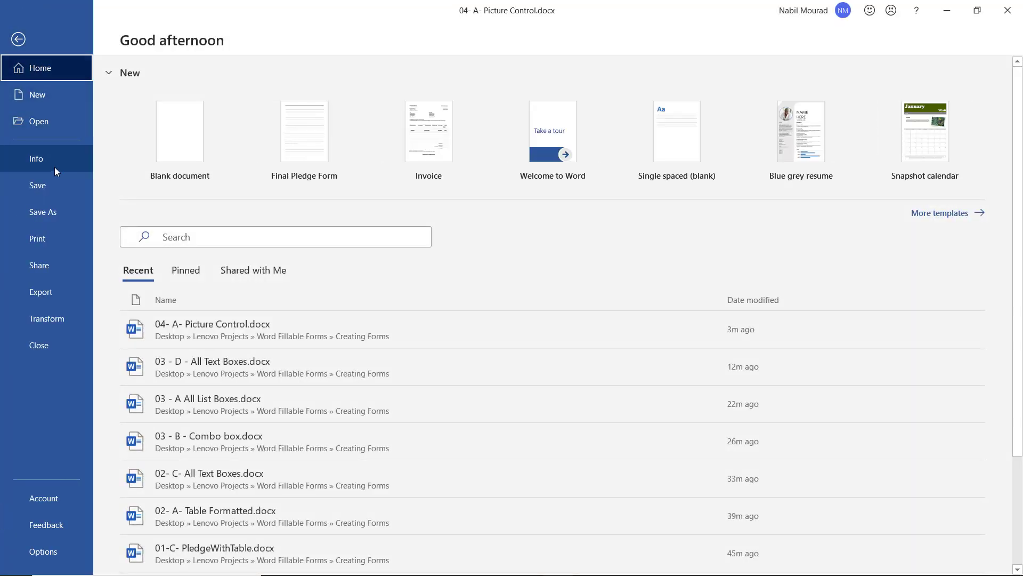
{"action": "left_click", "coordinate": [53, 213]}
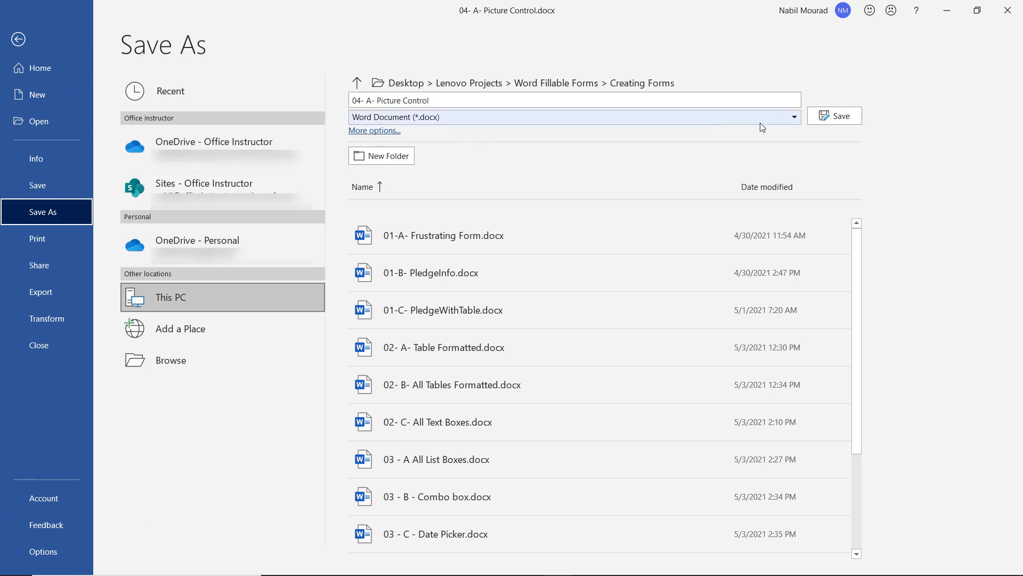
{"action": "left_click", "coordinate": [795, 118]}
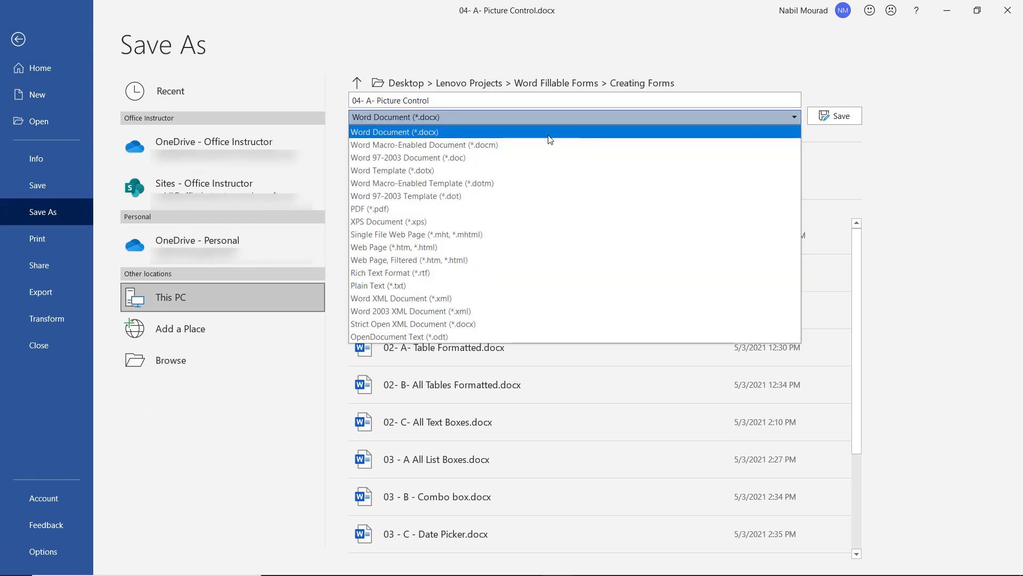
{"action": "left_click", "coordinate": [434, 172]}
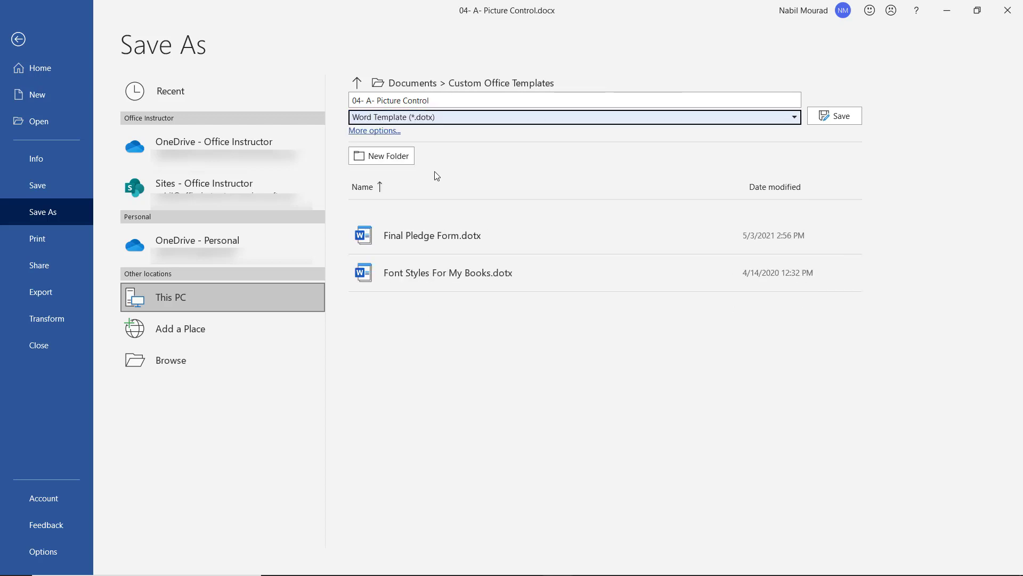
{"action": "left_click", "coordinate": [447, 100]}
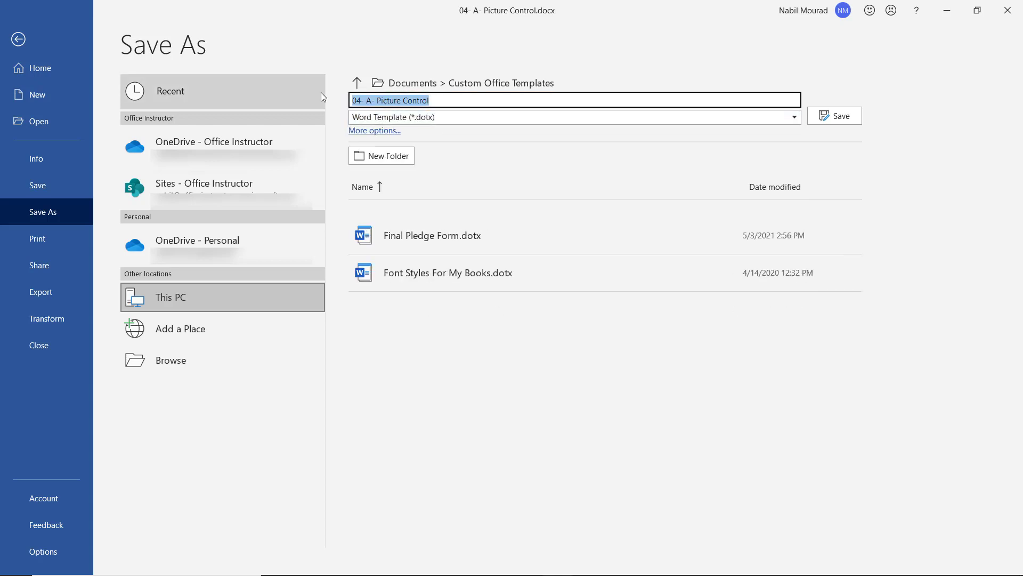
{"action": "type", "text": "Global Giving"}
{"action": "left_click", "coordinate": [847, 117]}
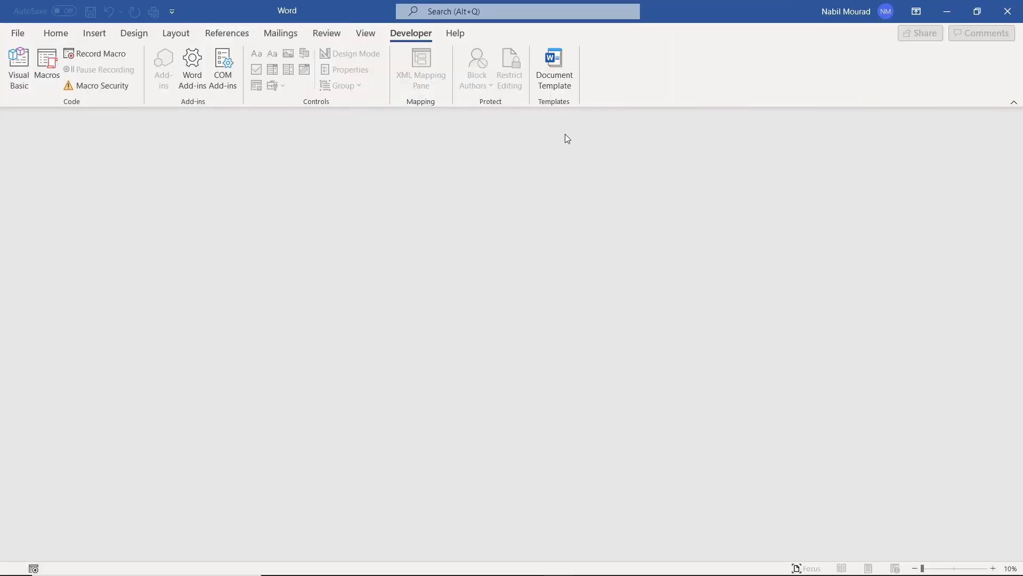
Create a new document from the Global Giving template under Personal templates.
{"action": "left_click", "coordinate": [19, 33]}
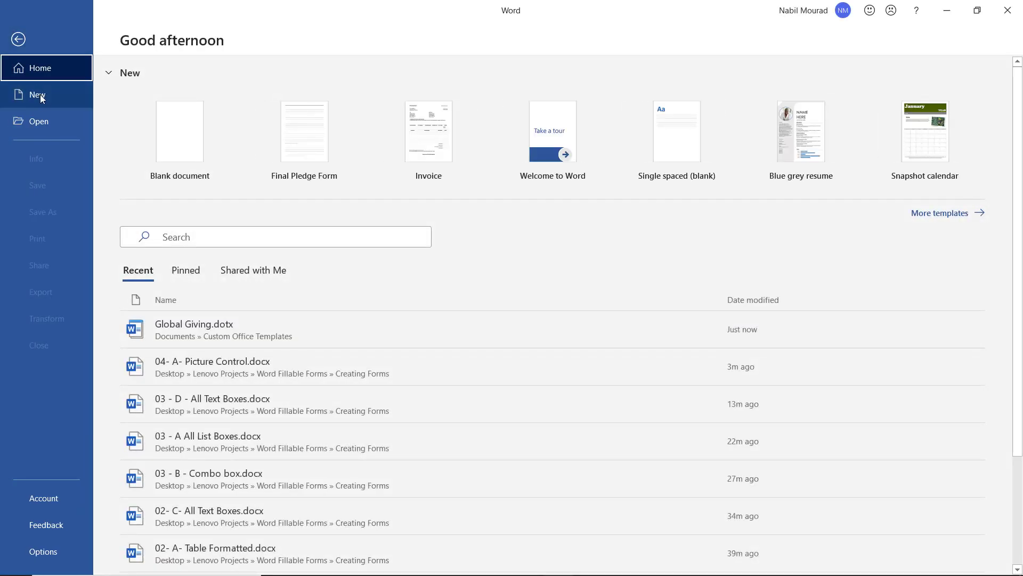
{"action": "left_click", "coordinate": [41, 96]}
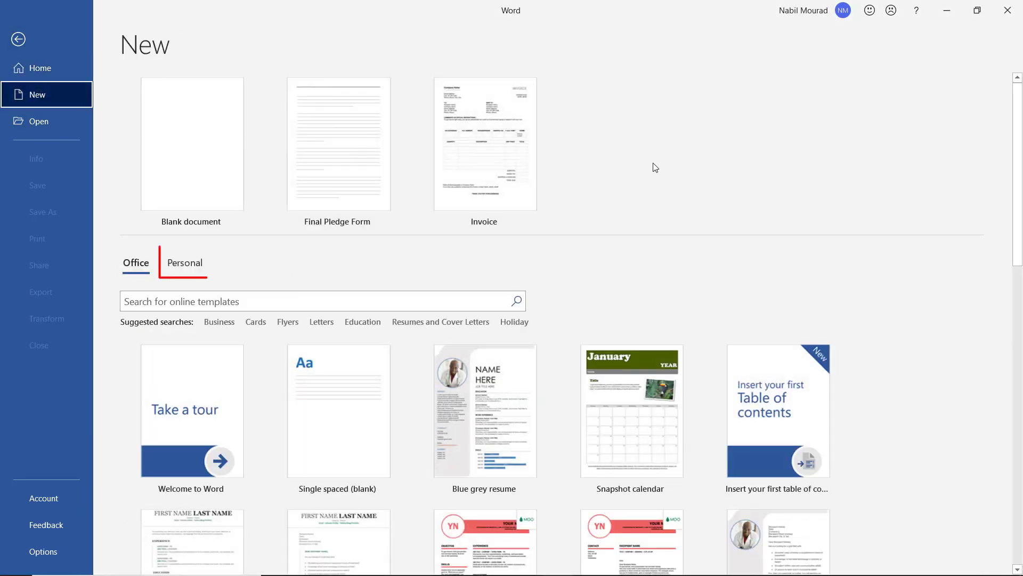
{"action": "left_click", "coordinate": [187, 268]}
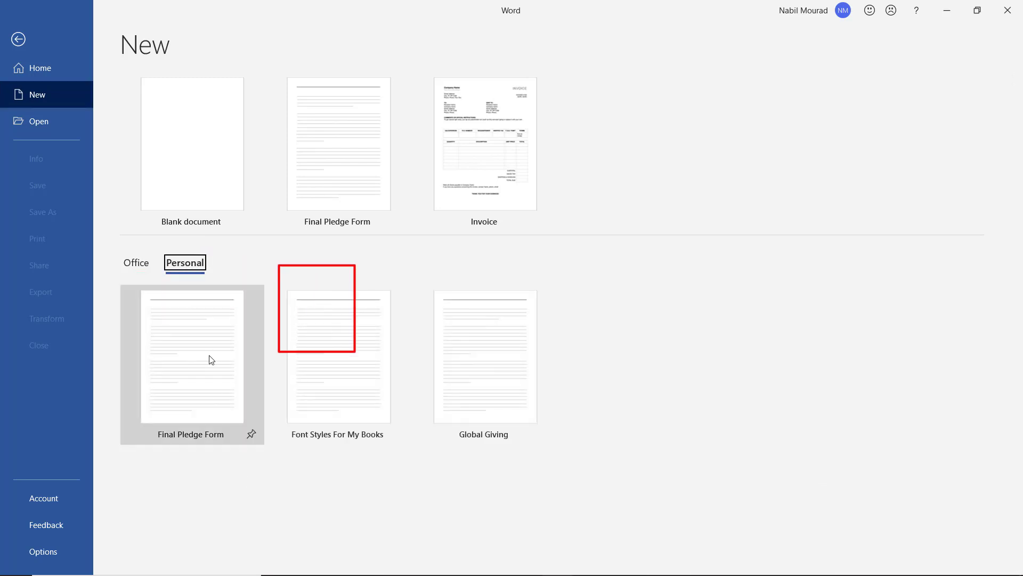
{"action": "left_click", "coordinate": [506, 400]}
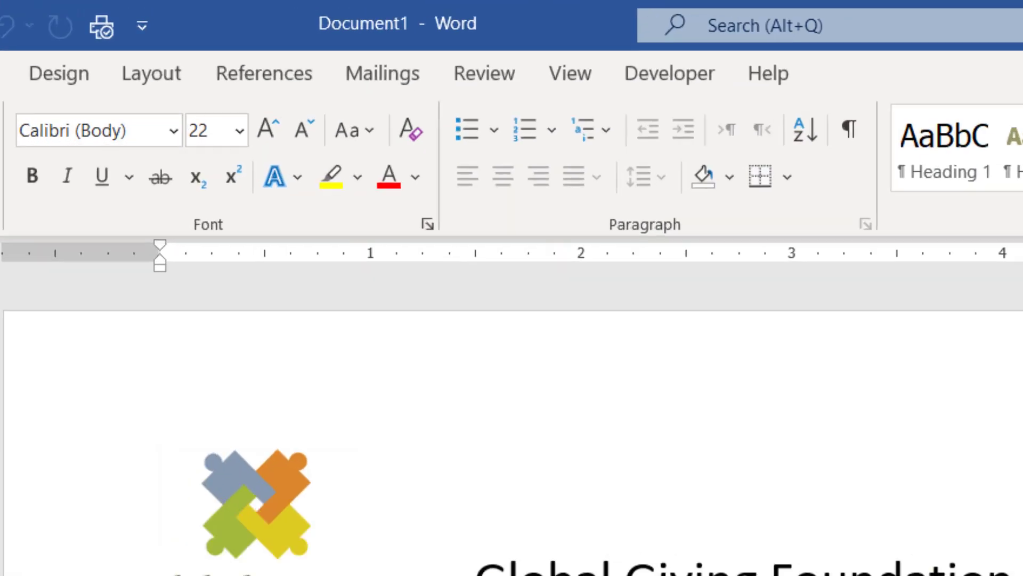